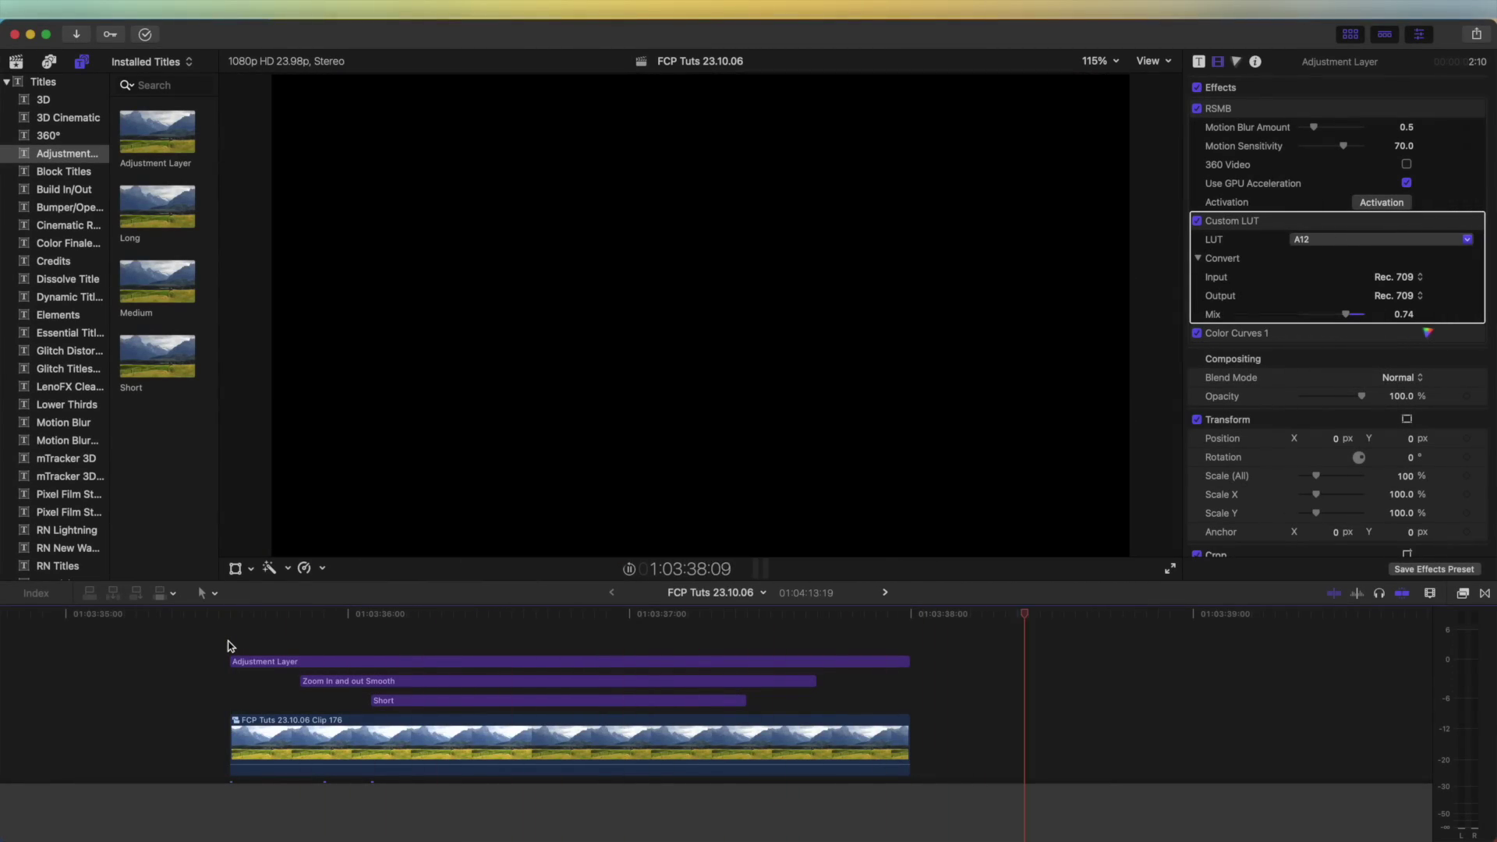
Play through the C1241 and C0685 car clips on the timeline to preview them.
key("space")
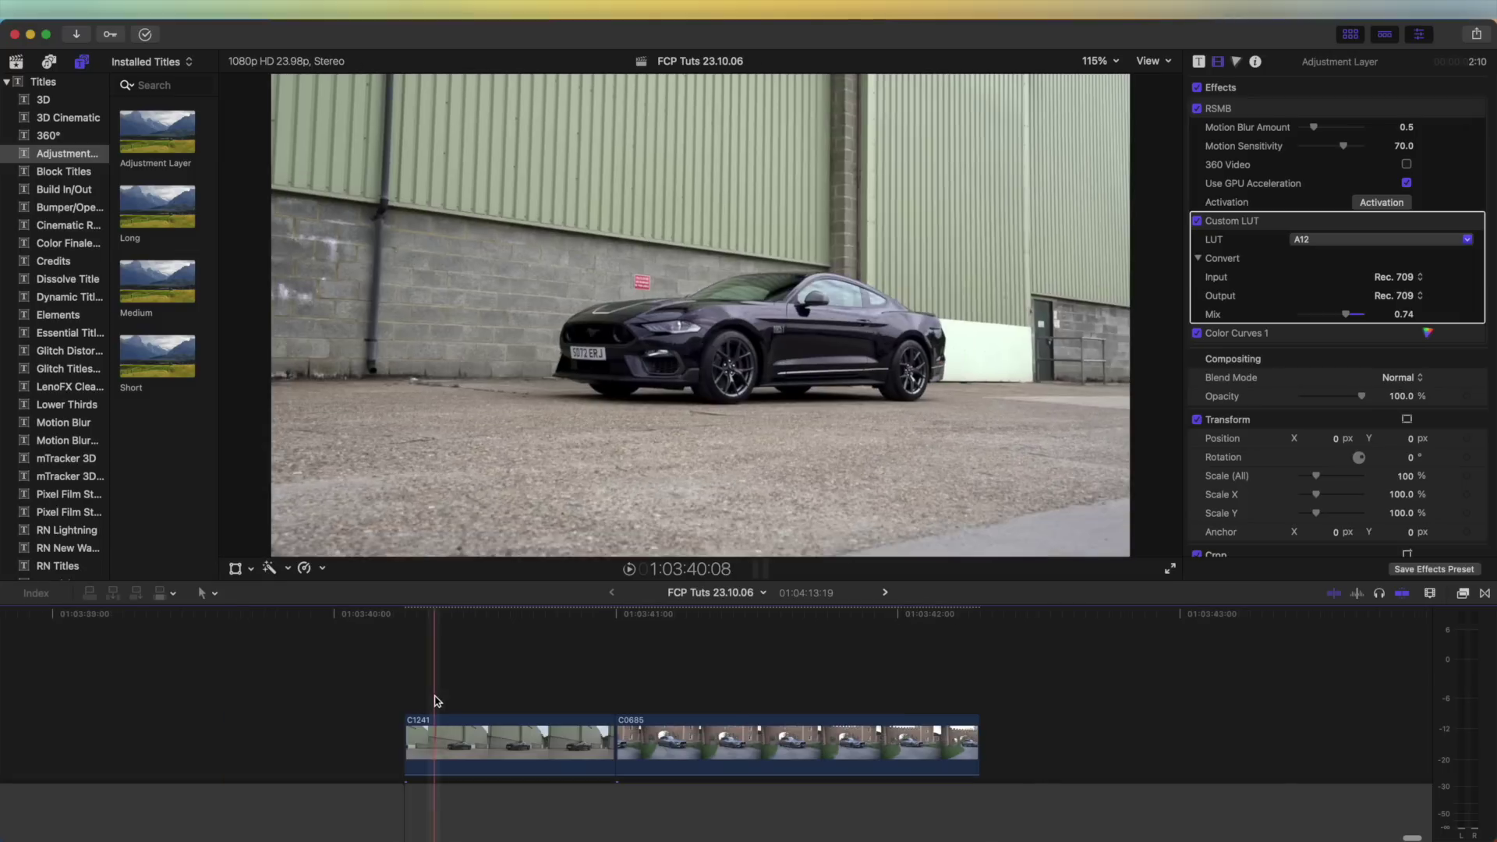
left_click(408, 704)
key("l")
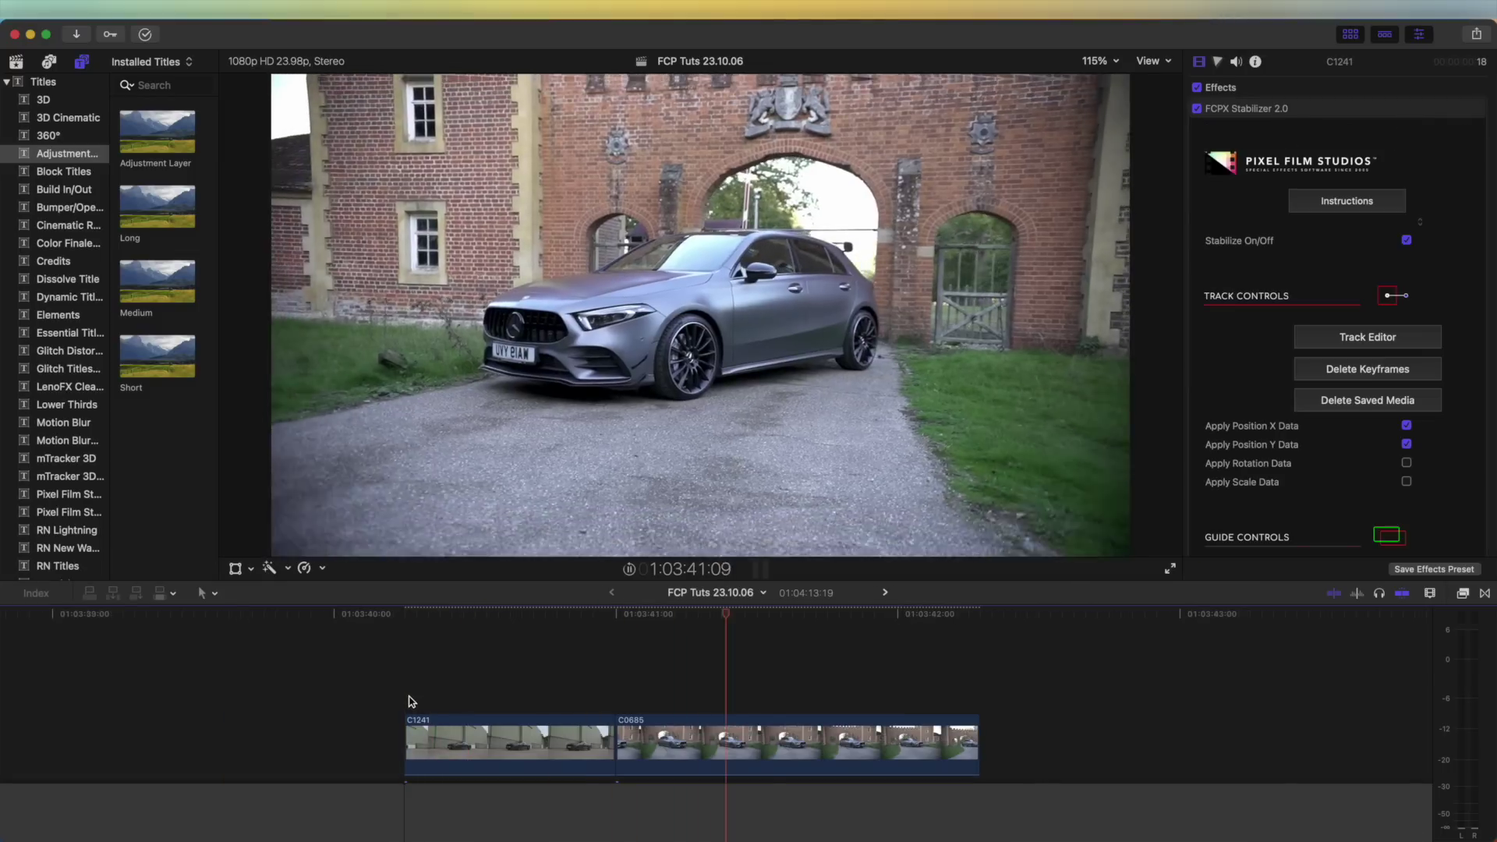
key("space")
key("l")
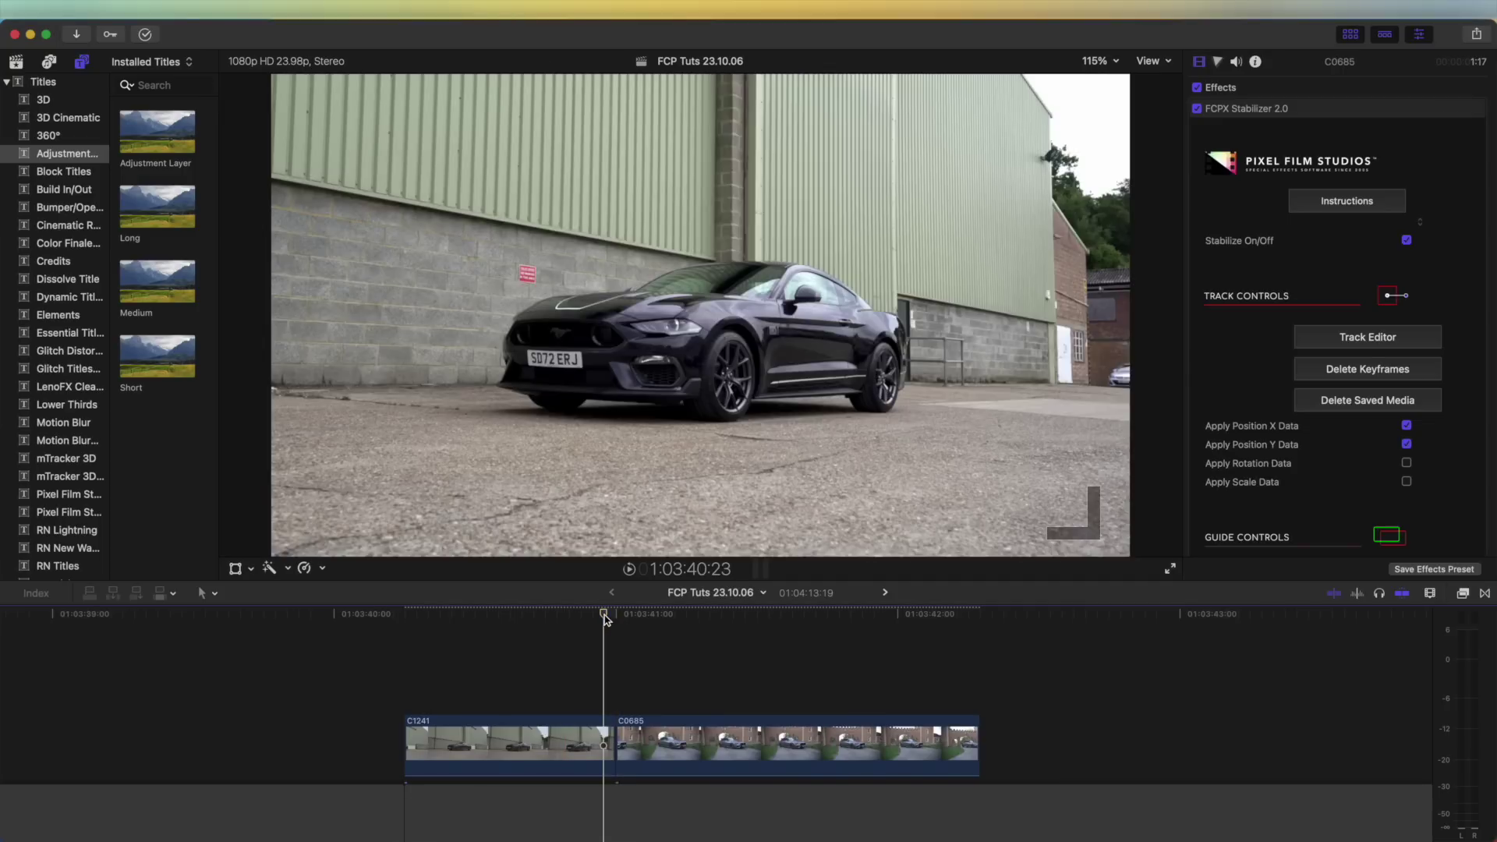
Move C0685 later to open a gap and place a connected copy of C1241 above it.
left_click_drag(674, 749, 863, 745)
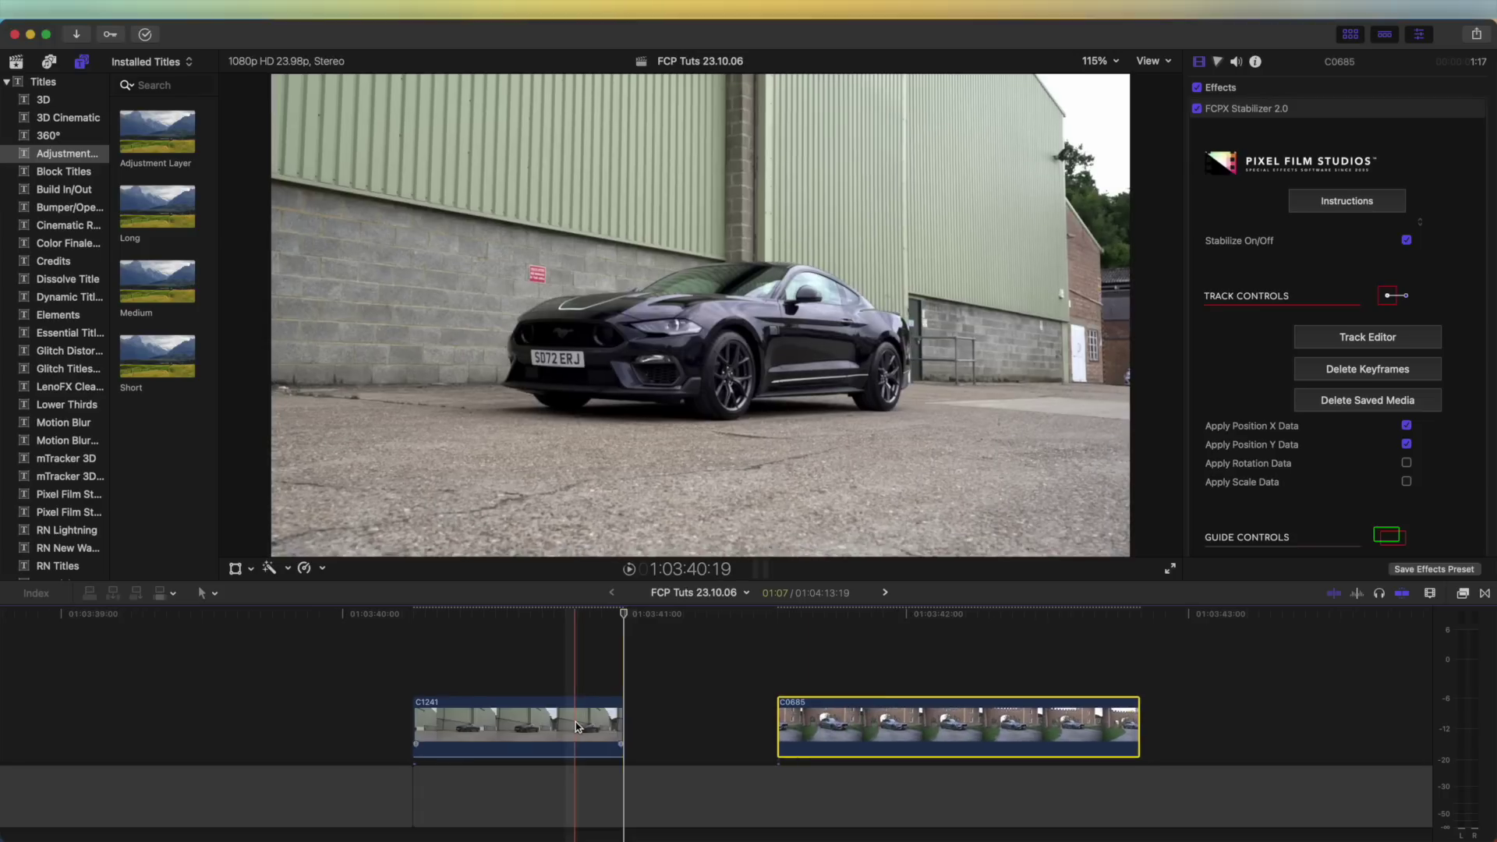
left_click(578, 727)
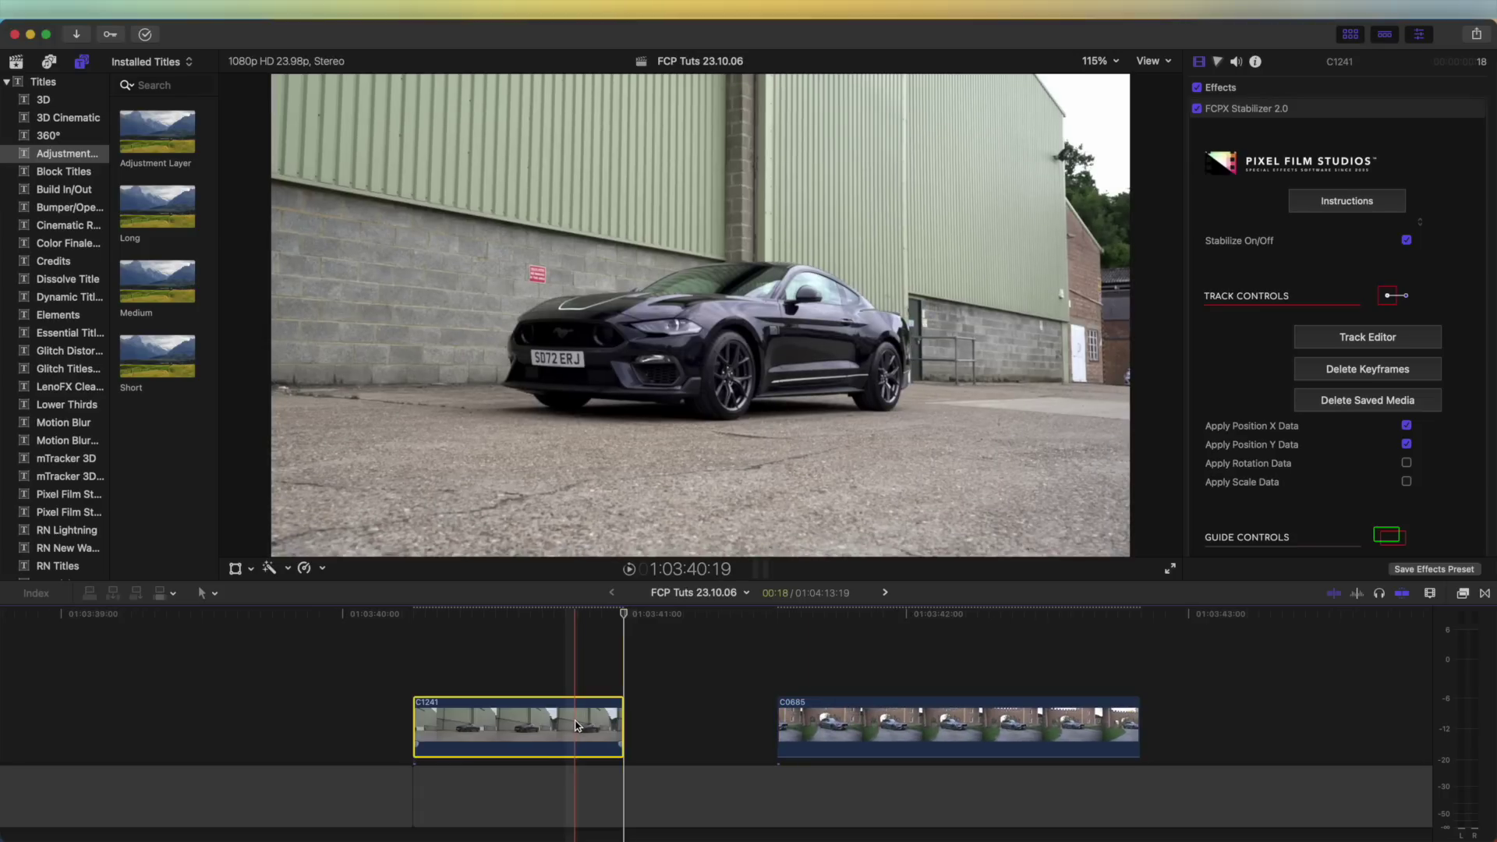
left_click_drag(577, 727, 598, 693)
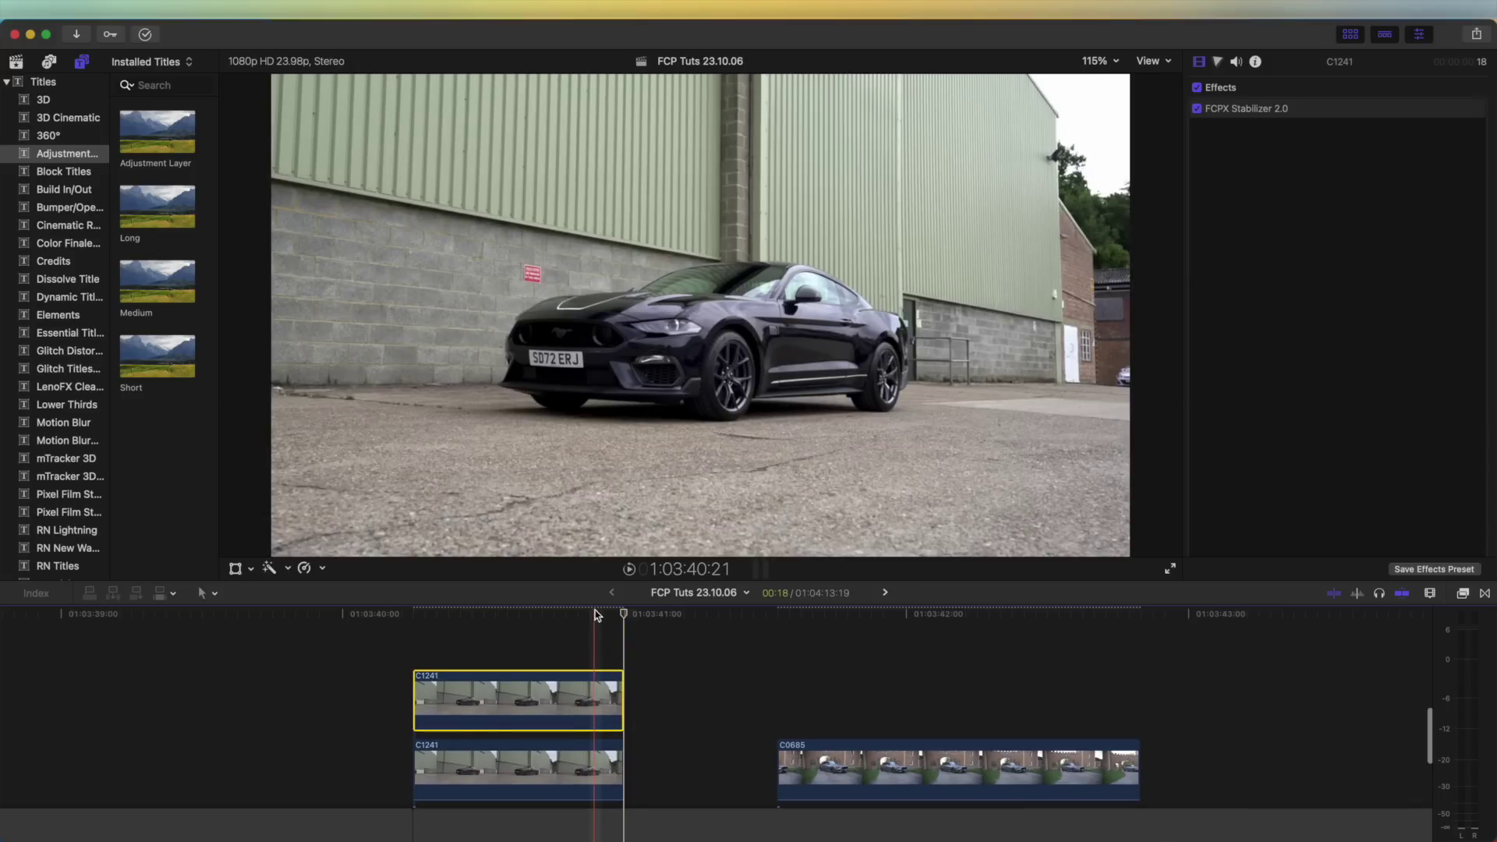
Turn the C1241 copy into compound clip 'FCP Tuts 23.10.06 Clip 177' with the default name.
right_click(595, 693)
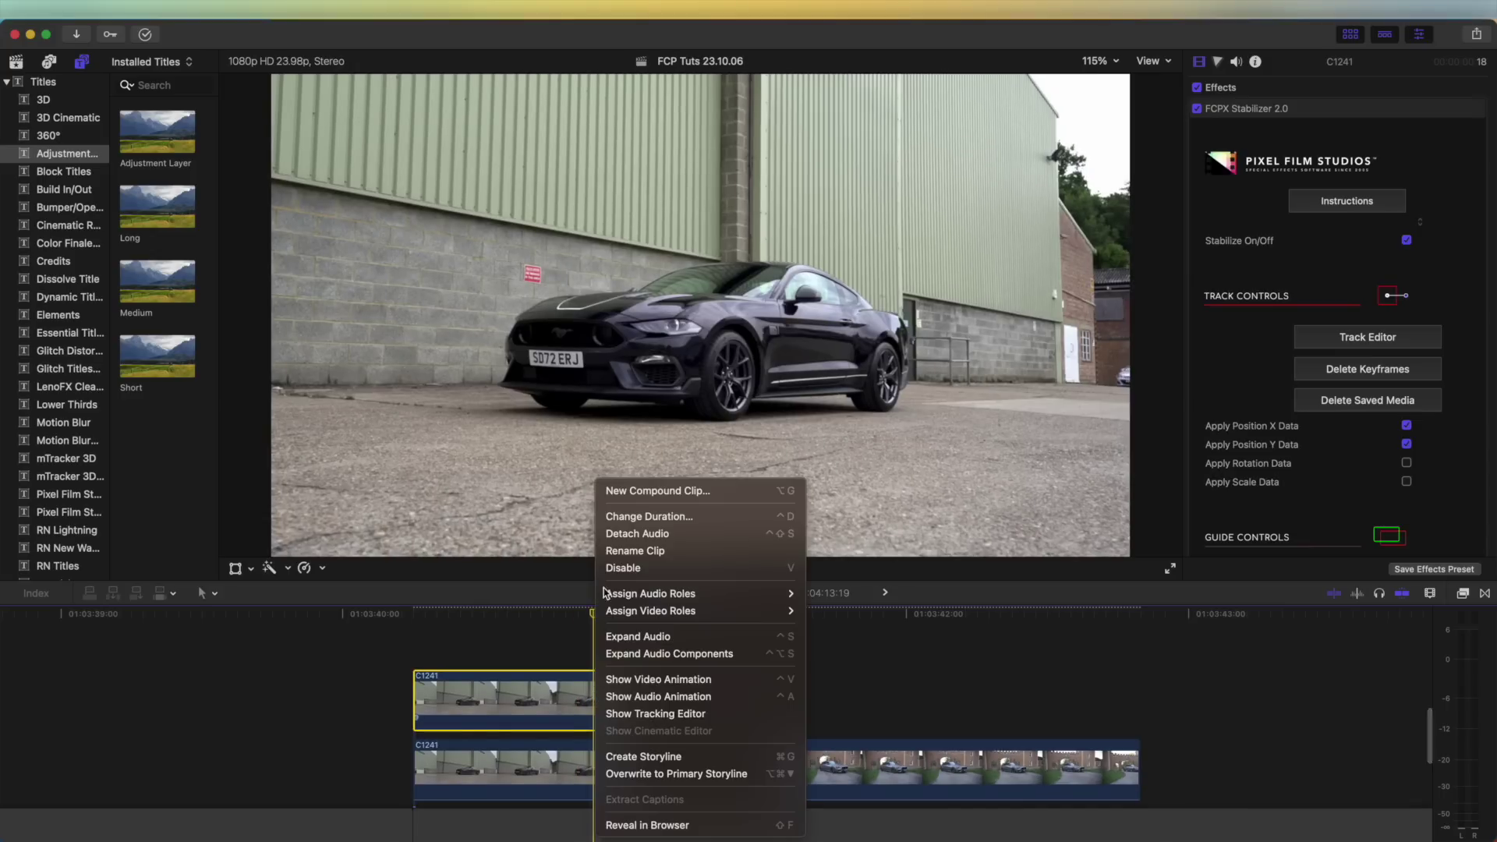
left_click(667, 491)
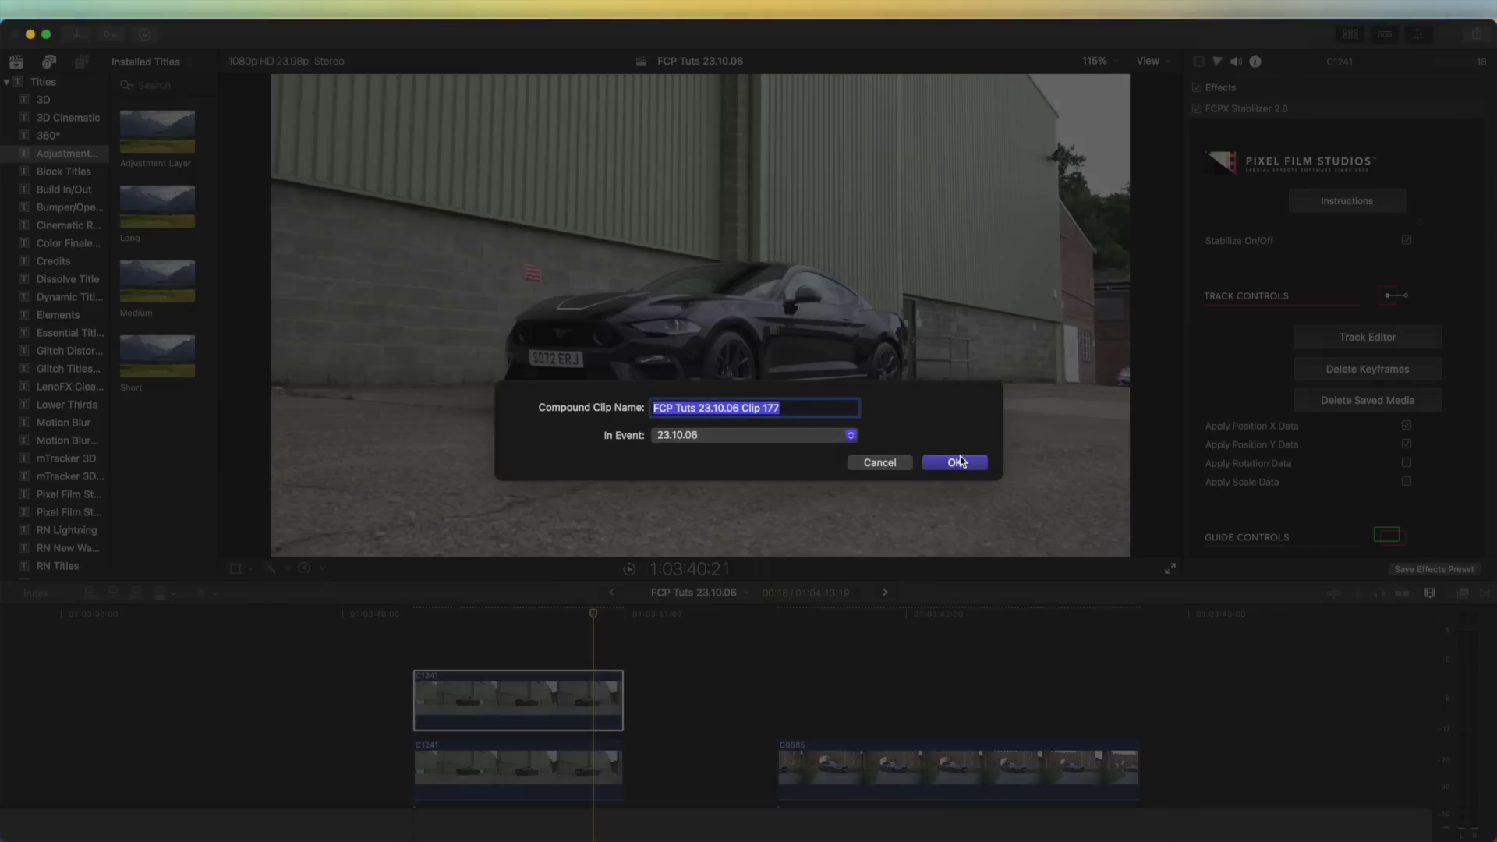
left_click(961, 461)
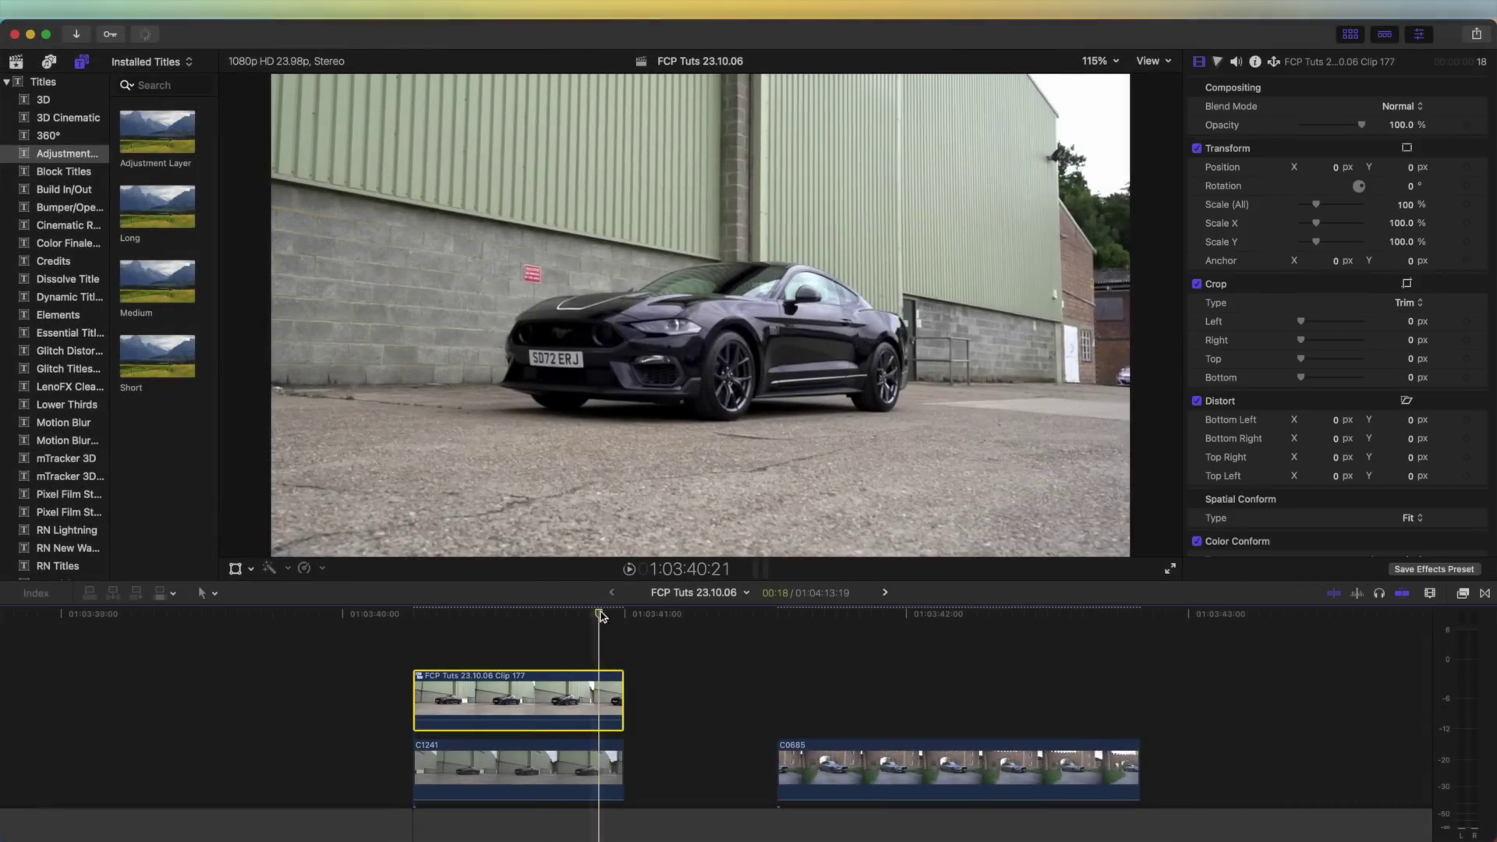
left_click_drag(601, 616, 621, 616)
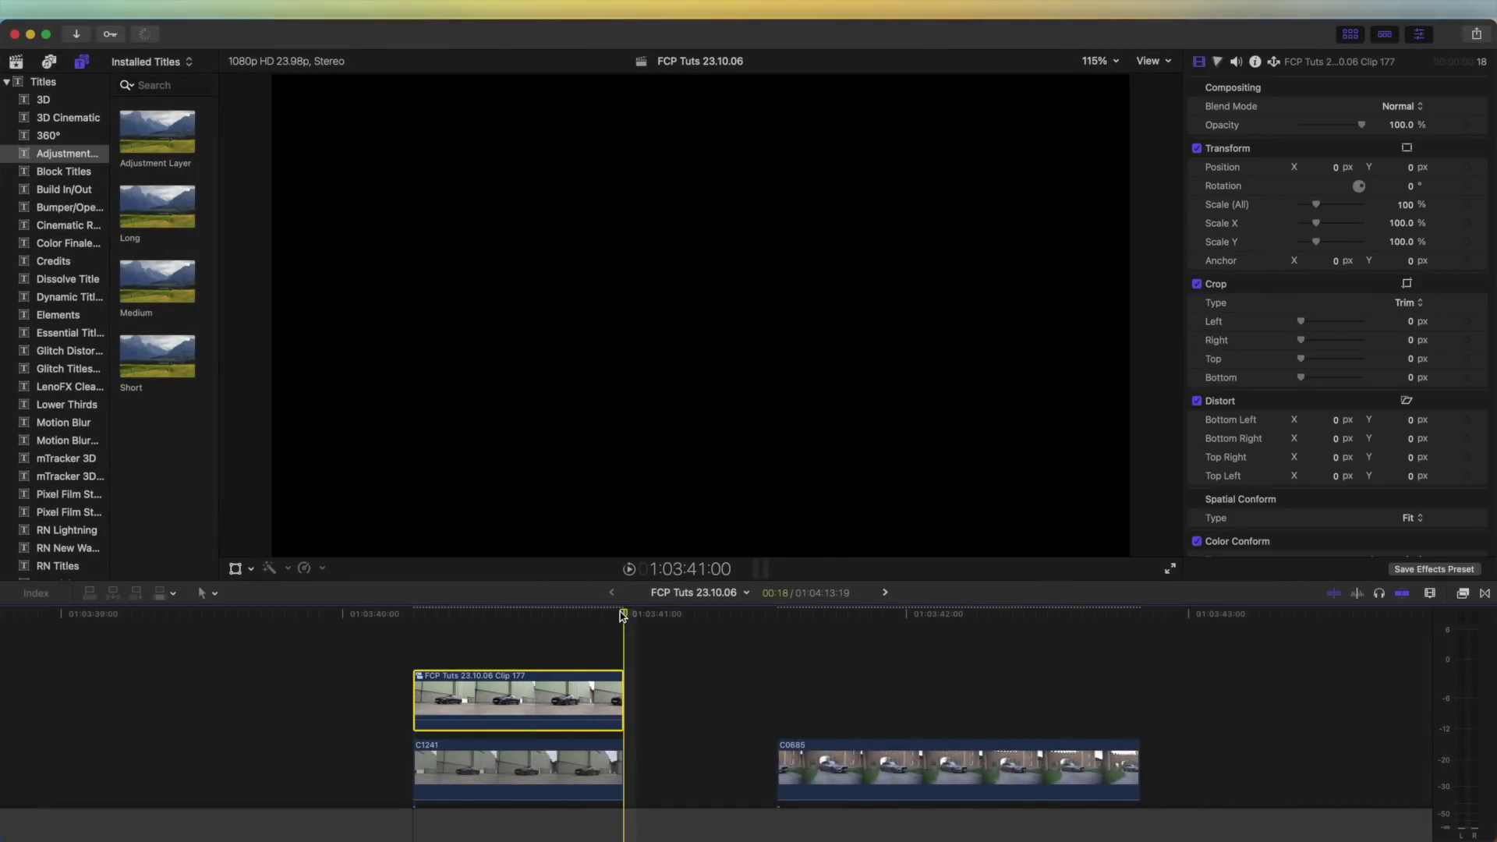
Add a Shift-H hold on Clip 177's last frame and trim the clip to 1:08 around it.
key("Left")
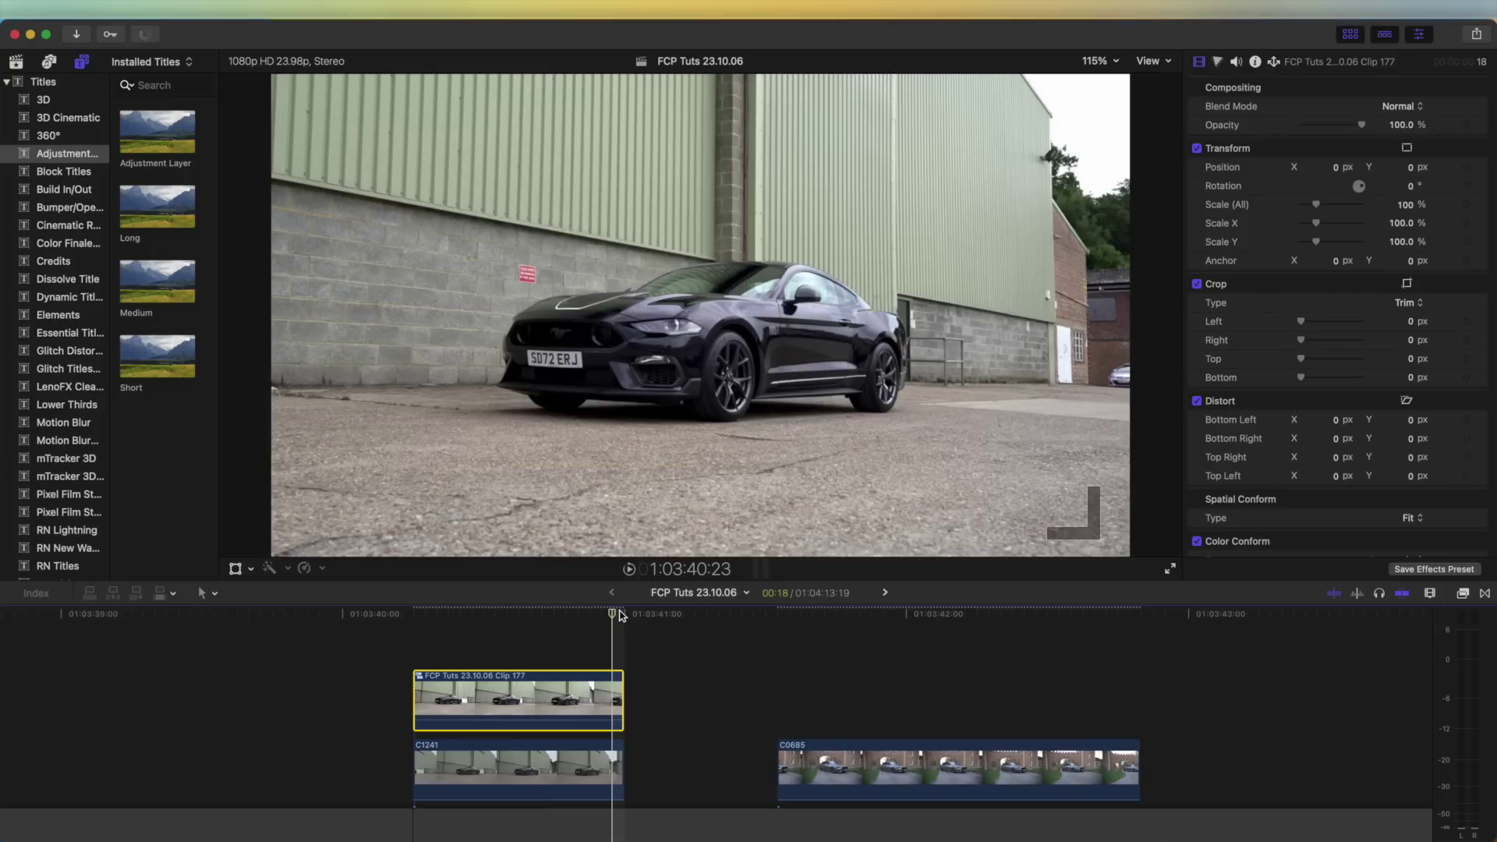
key("shift+h")
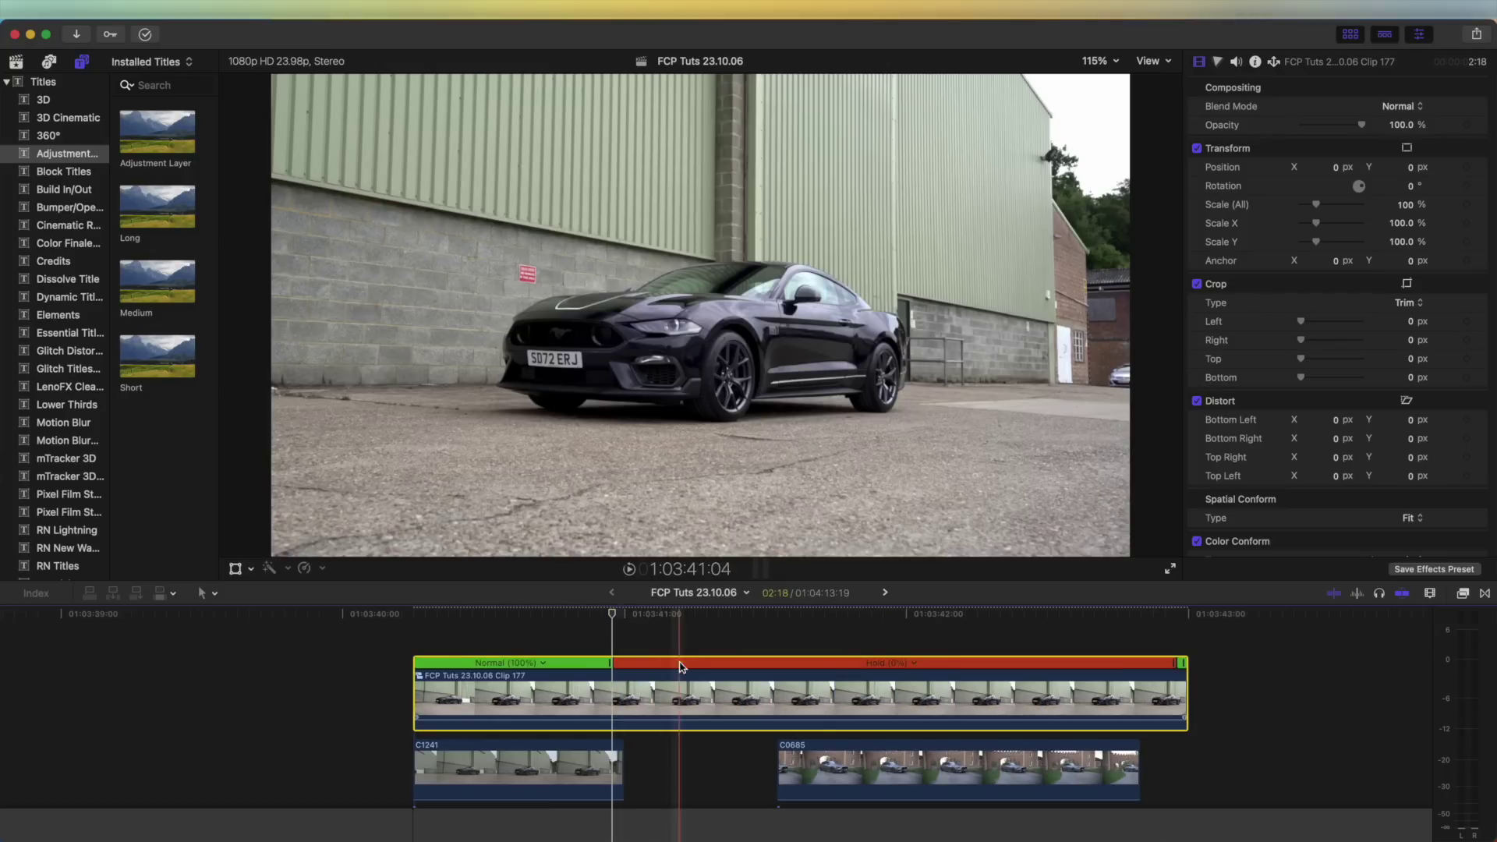
left_click_drag(416, 690, 628, 690)
left_click_drag(1186, 690, 999, 690)
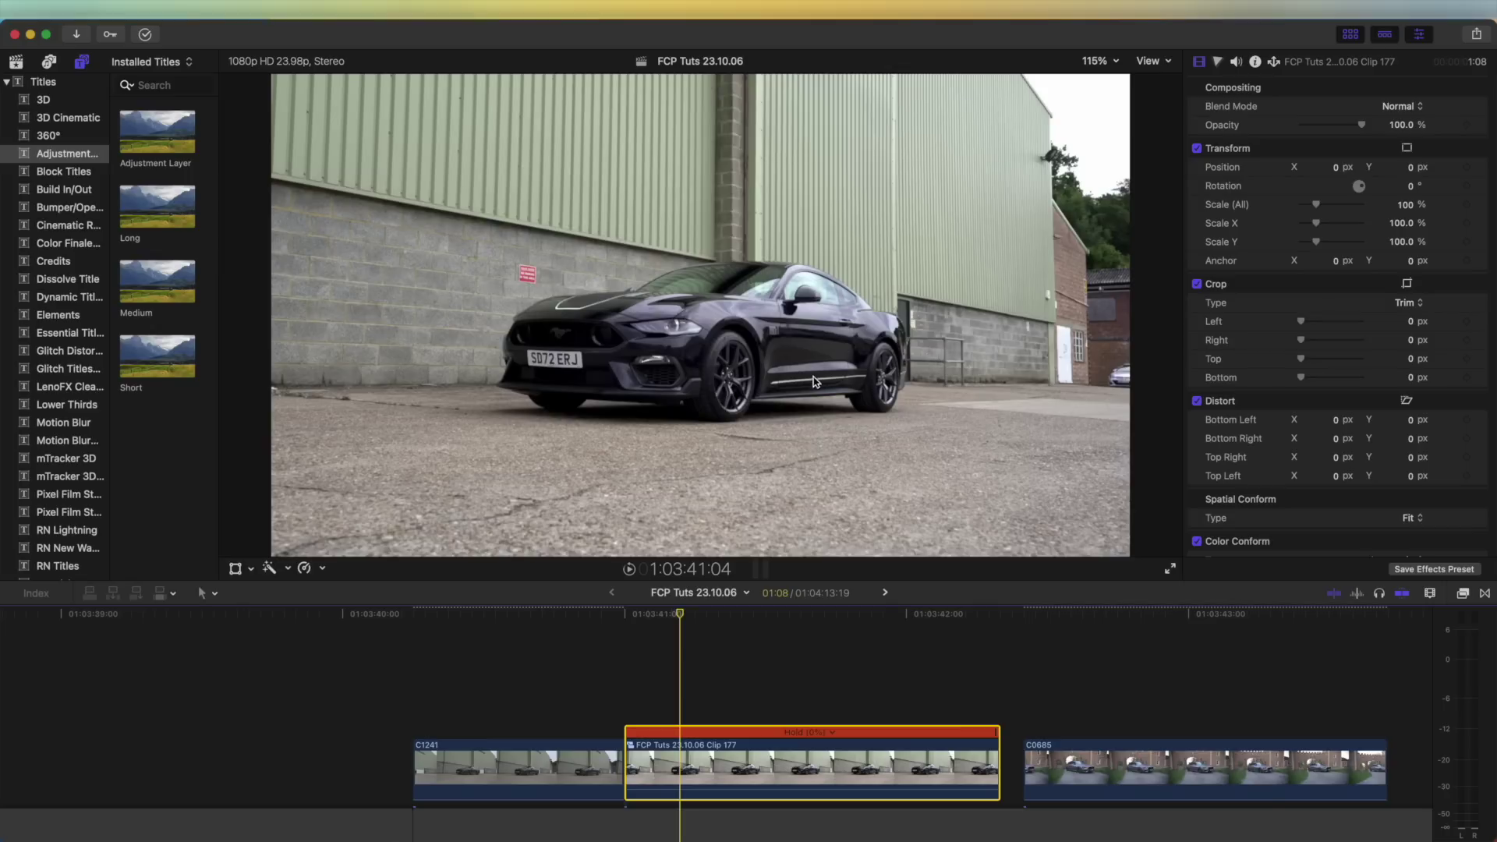
Apply Draw Mask from the Masks and Keying effects to Clip 177.
left_click(1464, 595)
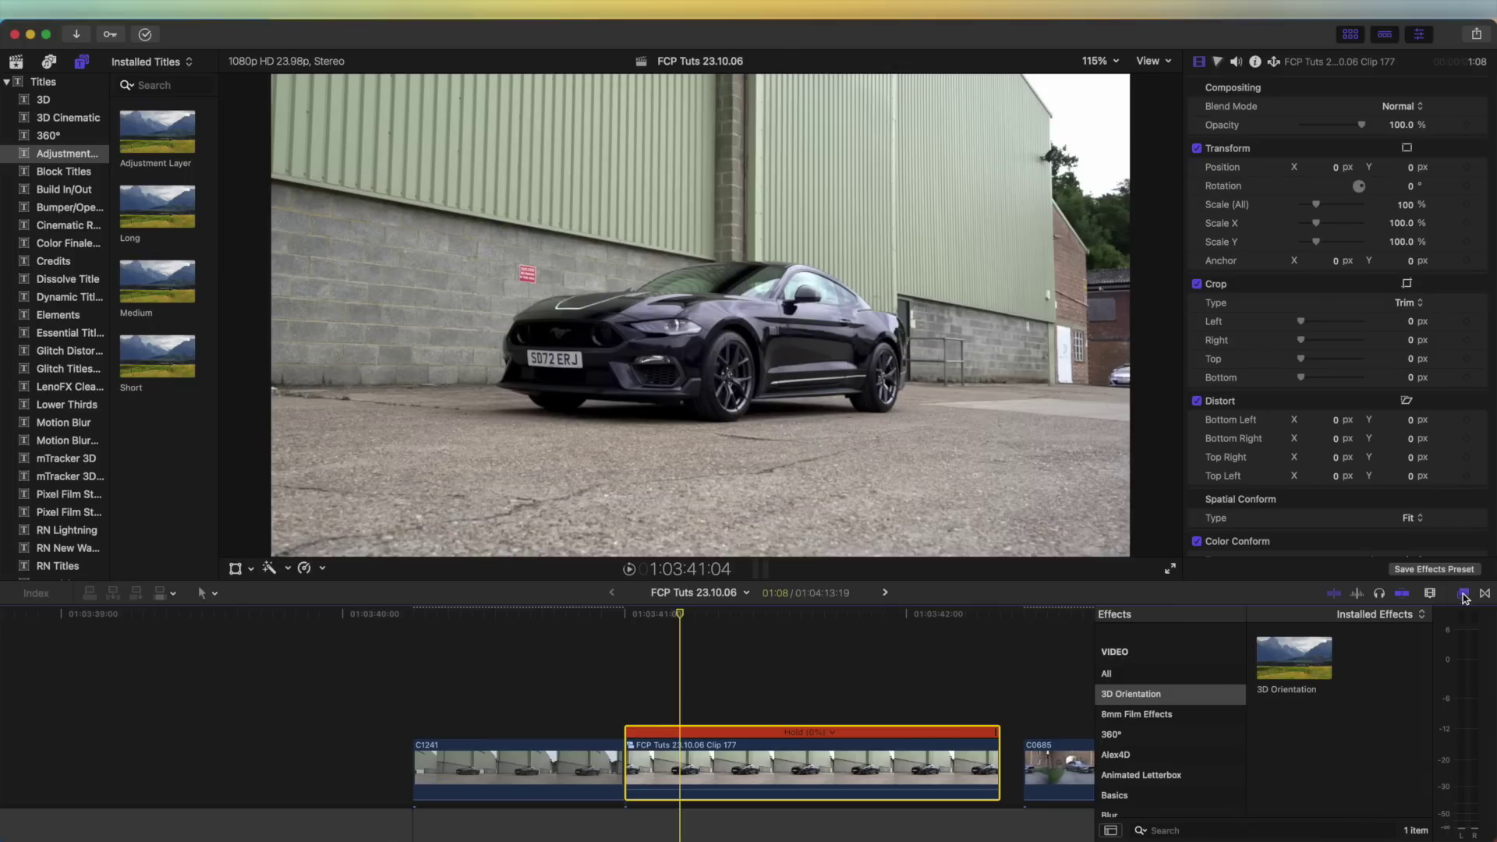
scroll(1179, 731, "down", 10)
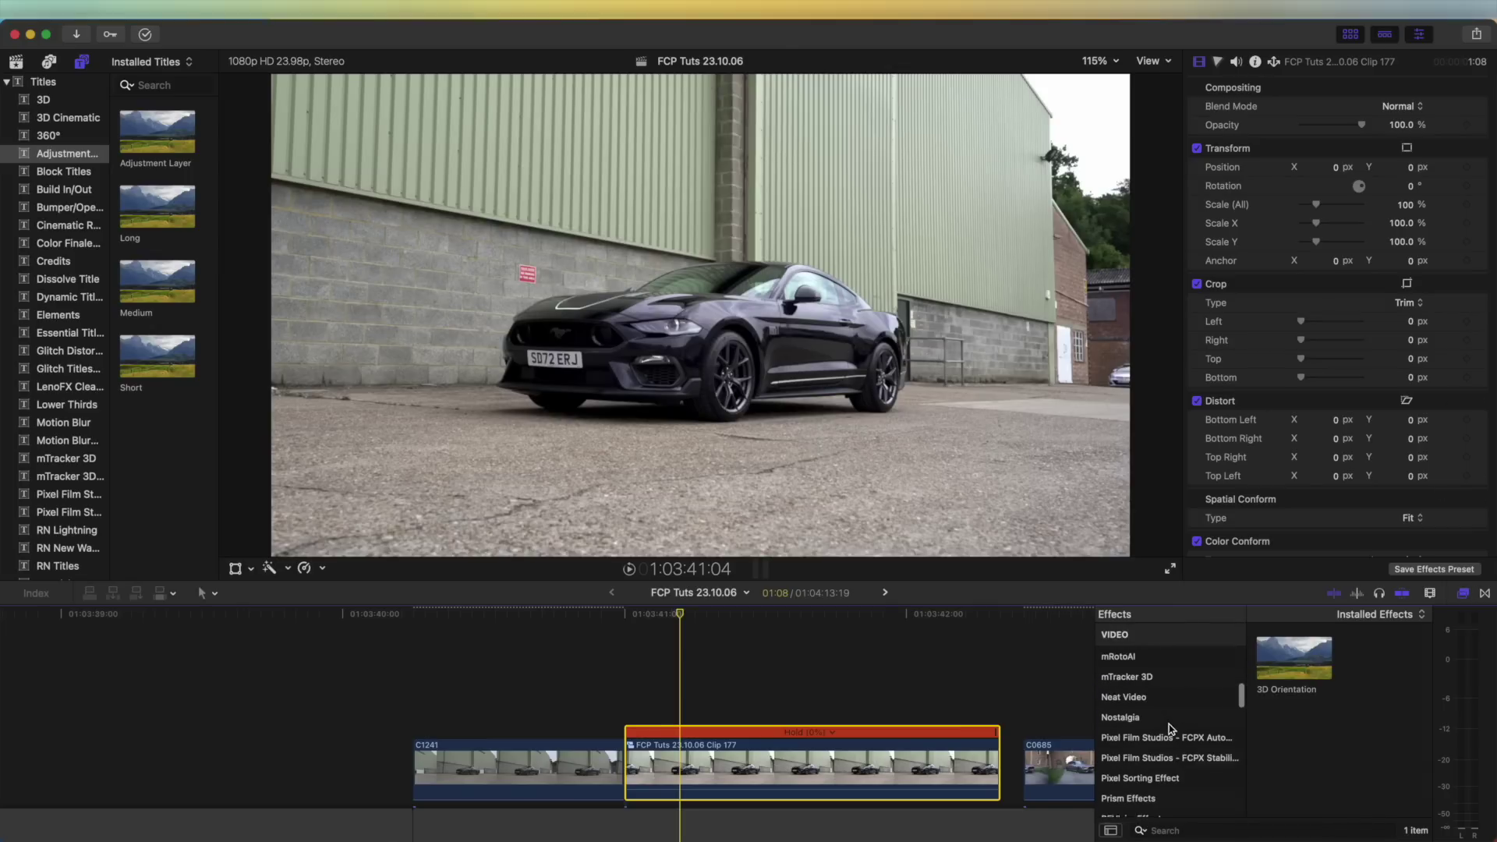
left_click(1167, 684)
mouse_move(1379, 659)
left_mouse_down()
mouse_move(976, 664)
mouse_move(781, 763)
left_mouse_up()
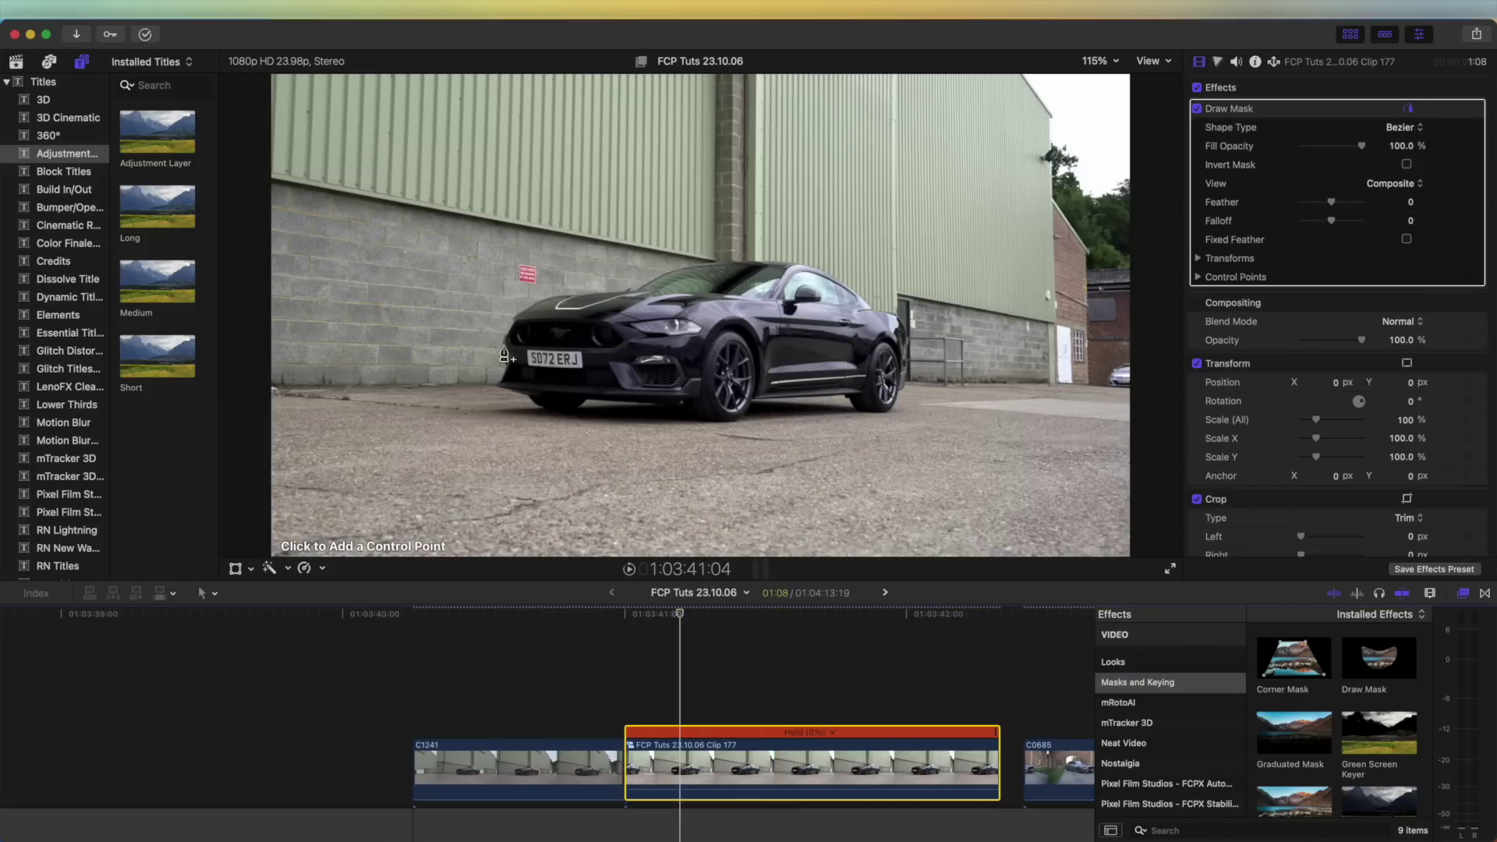
Outline the whole car with mask points from the front bumper, over the roof and along the underside.
left_click(528, 397)
left_click(496, 385)
left_click(503, 340)
left_click(538, 302)
left_click(640, 287)
left_click(766, 261)
left_click(853, 291)
left_click(905, 386)
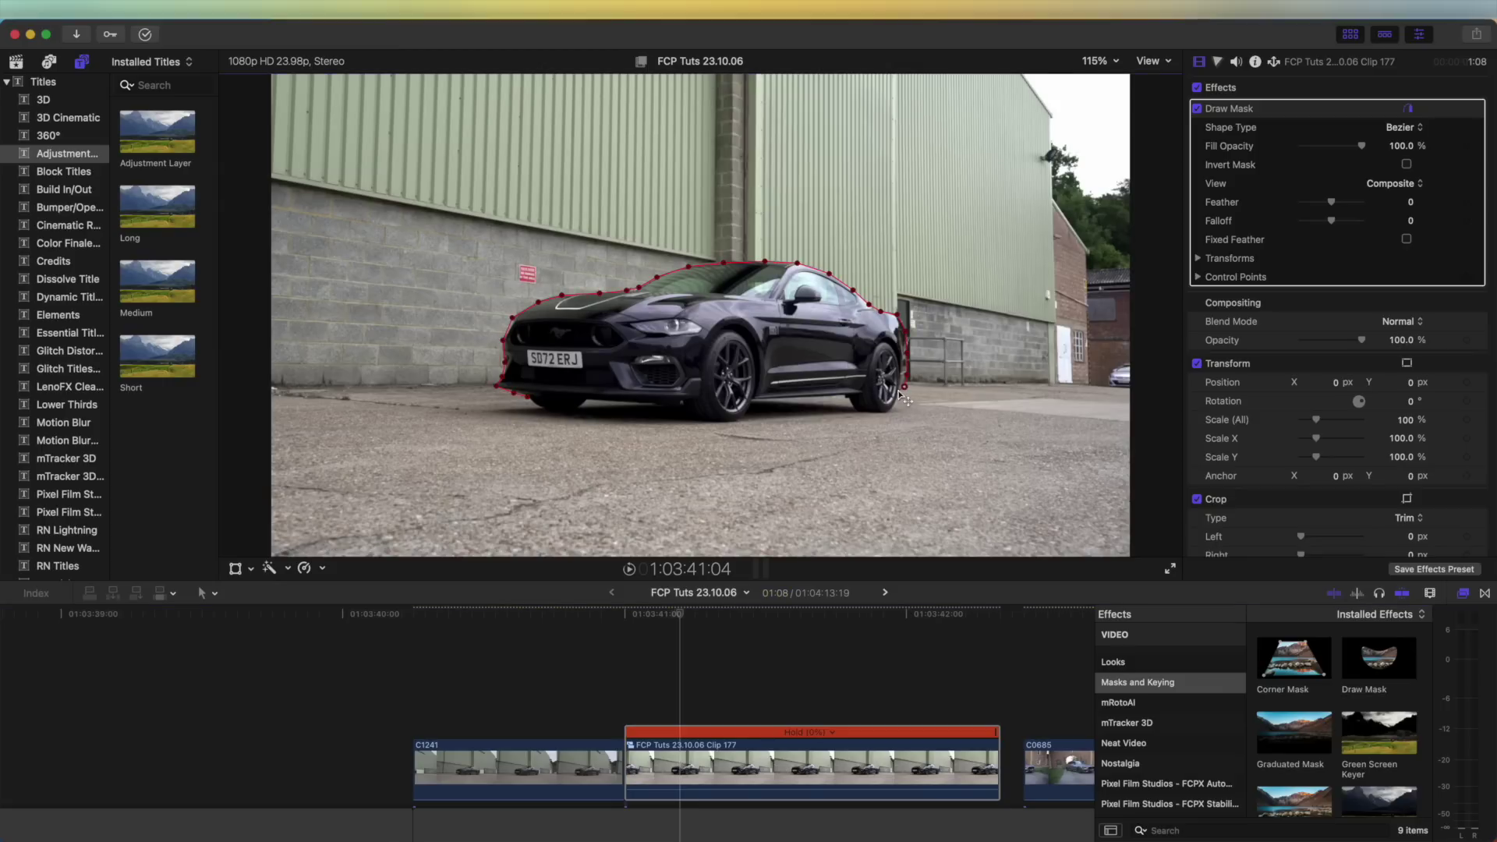
left_click(1100, 61)
left_click(1101, 184)
left_click(1001, 484)
left_click(950, 455)
left_click(721, 502)
left_click(599, 465)
left_click(471, 482)
Smooth all the mask points into curves and place a copy of Clip 177 above.
left_click_drag(267, 147, 1113, 521)
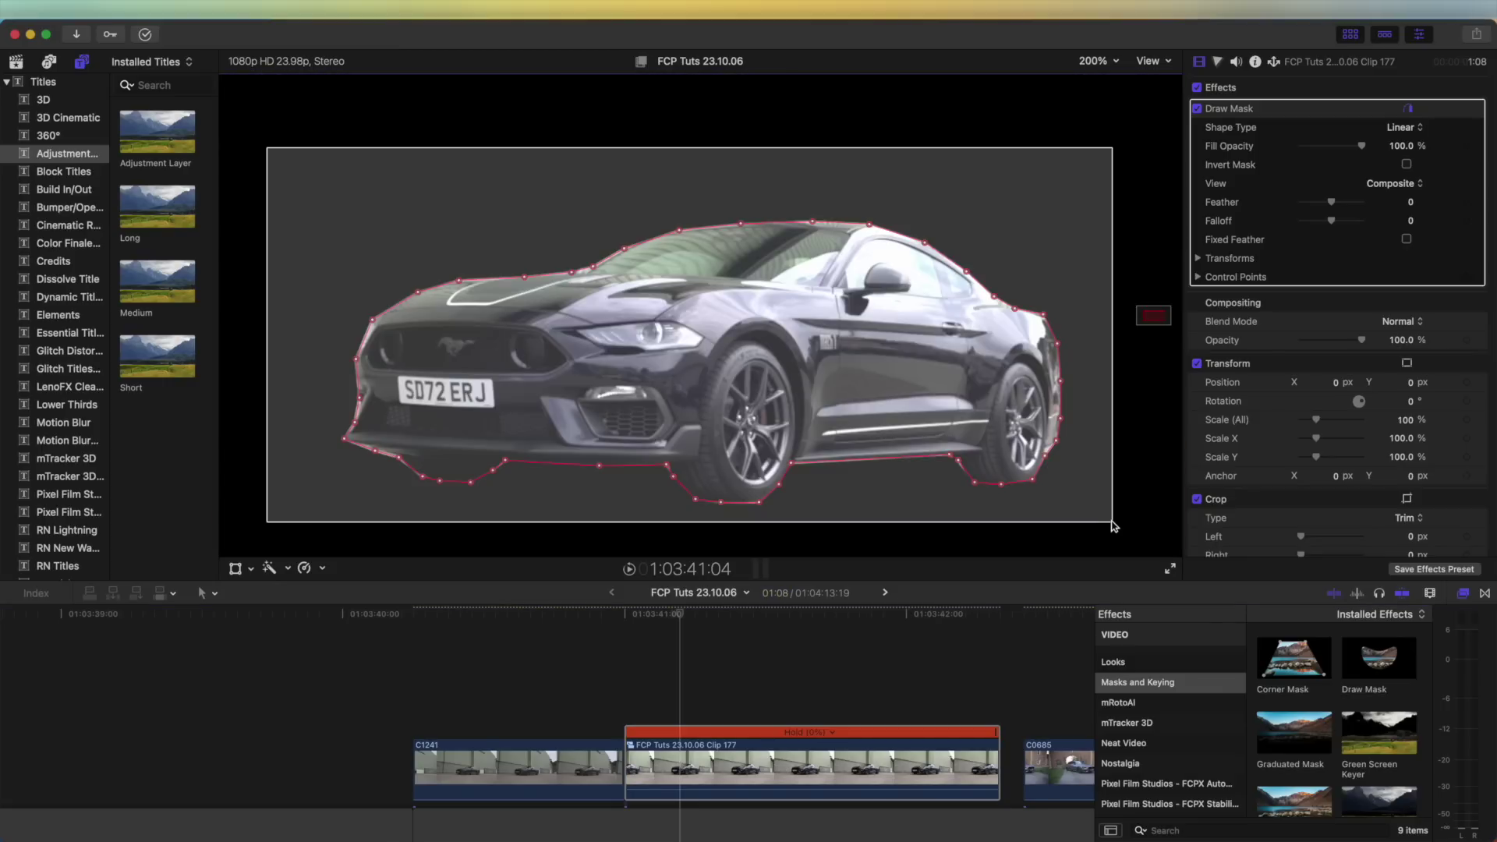
right_click(741, 224)
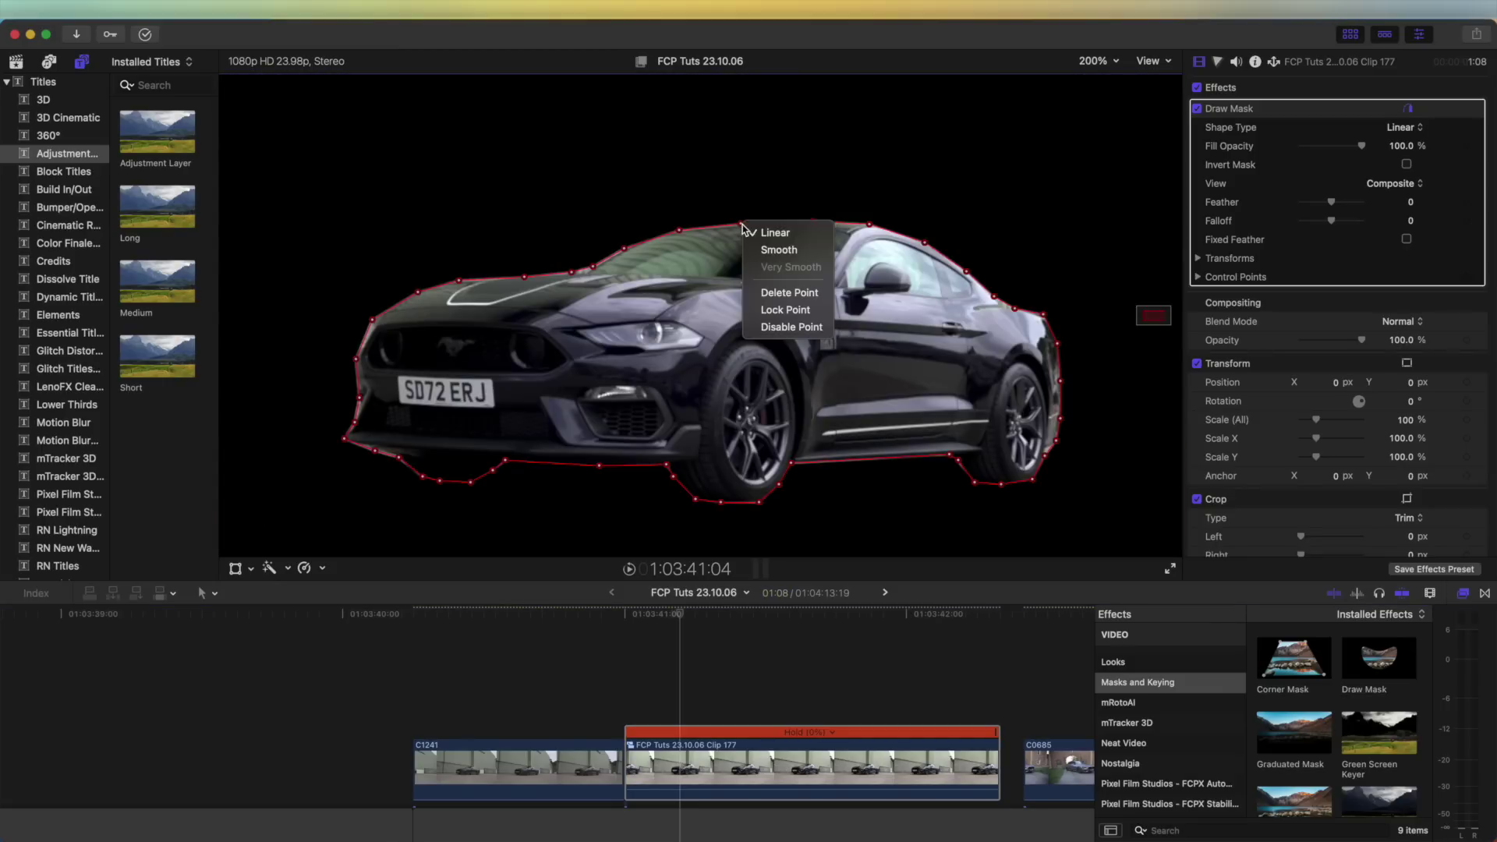
left_click(772, 251)
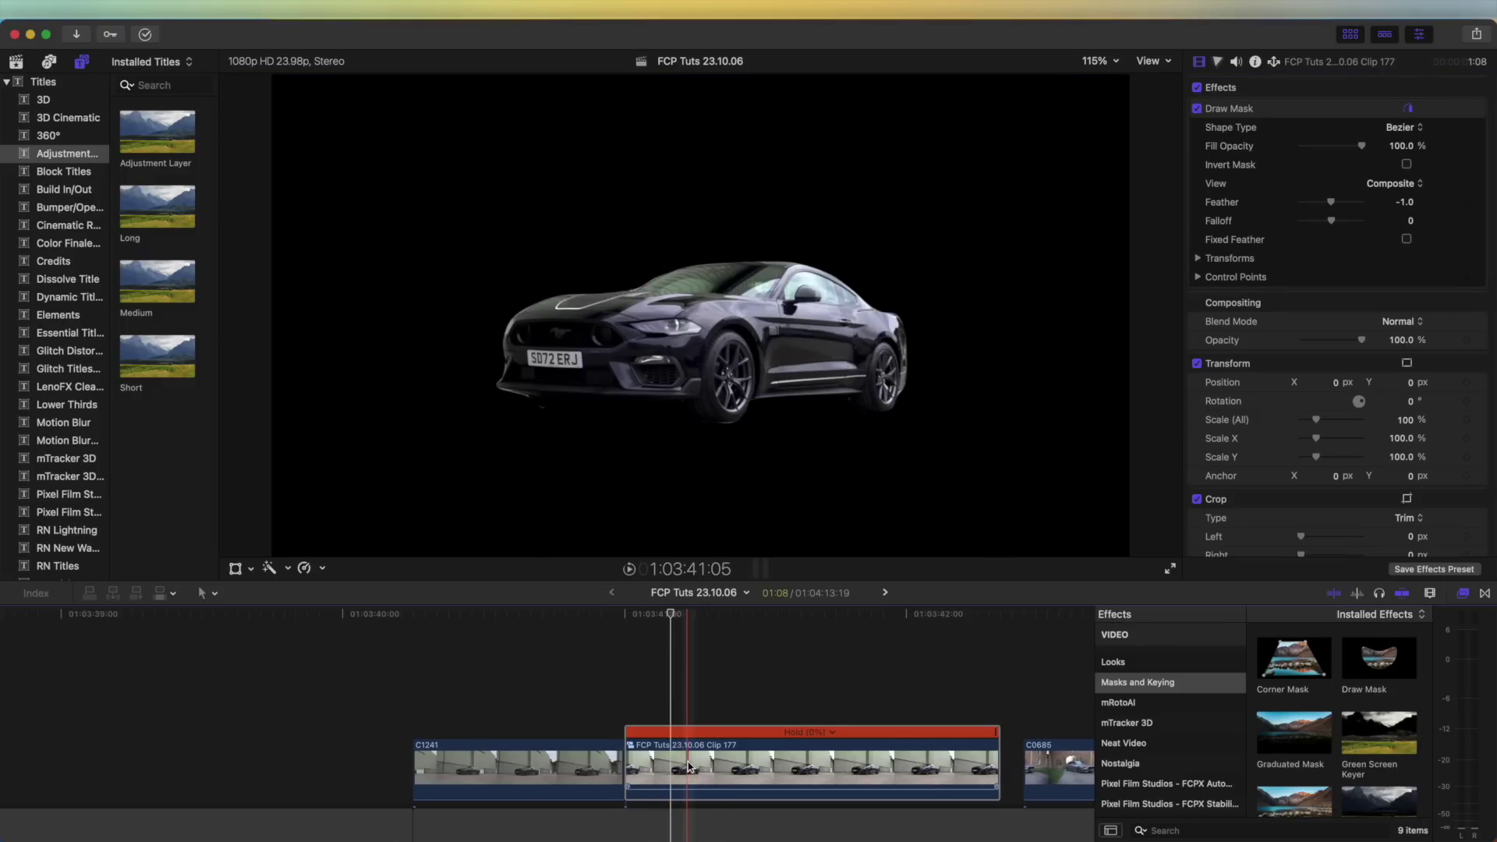
mouse_move(687, 769)
left_mouse_down()
mouse_move(685, 736)
mouse_move(685, 766)
left_mouse_up()
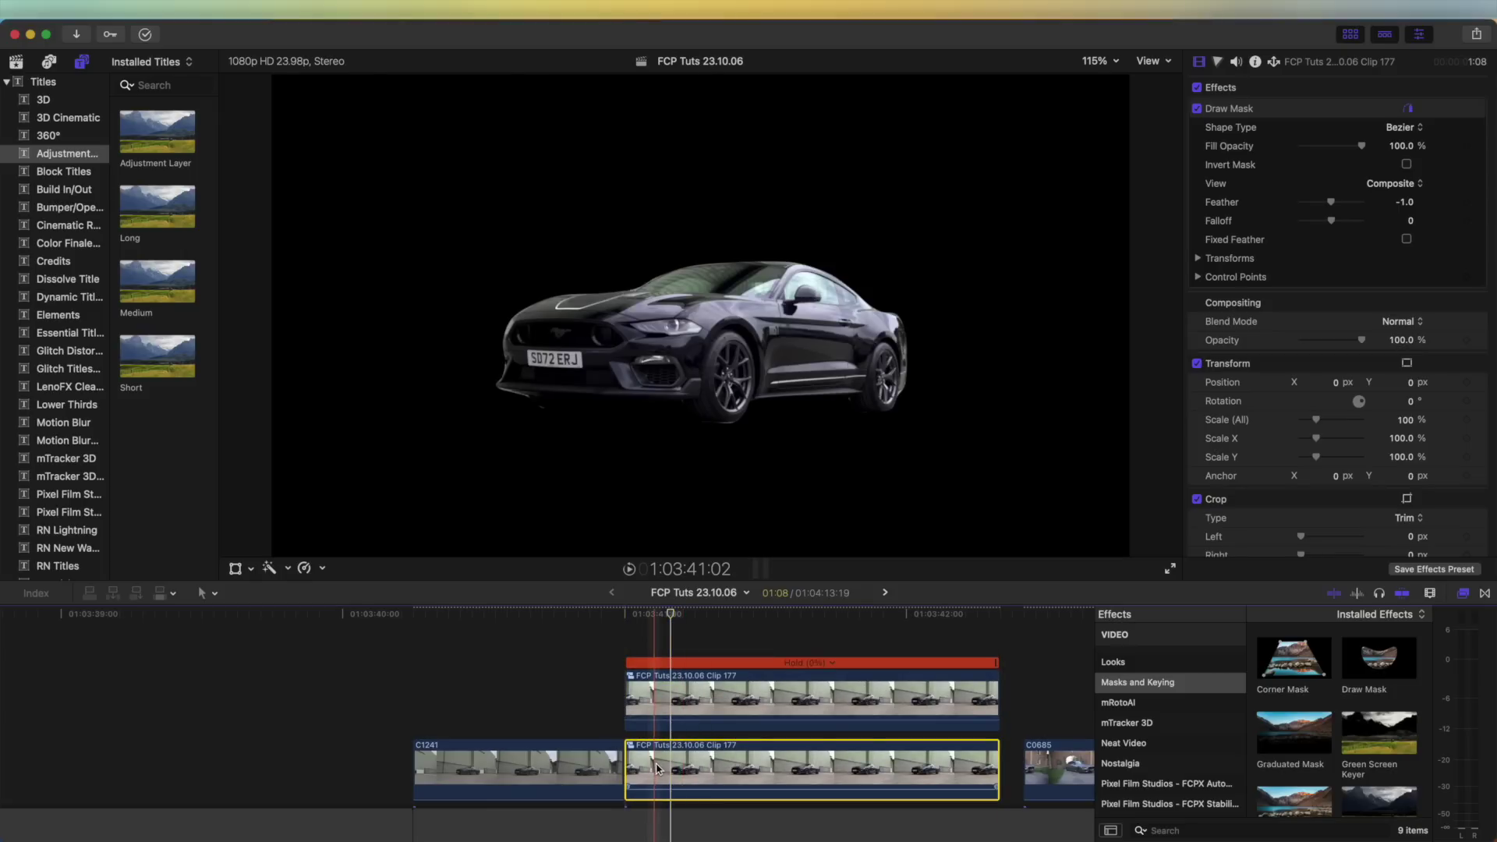
Disable the lower car clip with V and apply a second Draw Mask to the upper copy.
key("v")
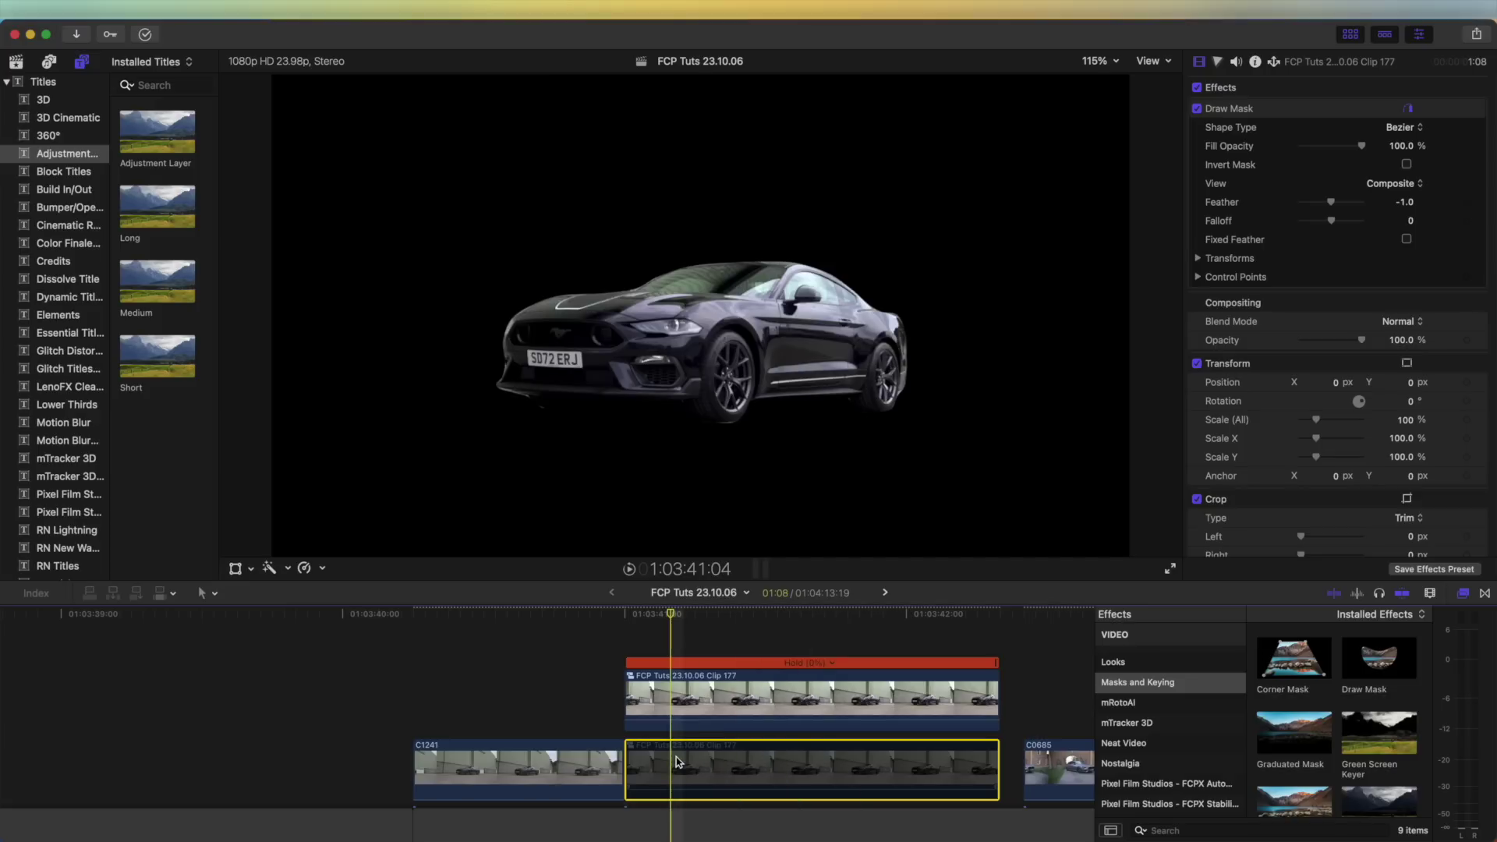
scroll(676, 758, "right", 2)
left_click(674, 690)
left_click(594, 615)
mouse_move(594, 615)
left_mouse_down()
mouse_move(581, 619)
mouse_move(604, 617)
left_mouse_up()
mouse_move(1380, 668)
left_mouse_down()
mouse_move(804, 617)
mouse_move(619, 690)
left_mouse_up()
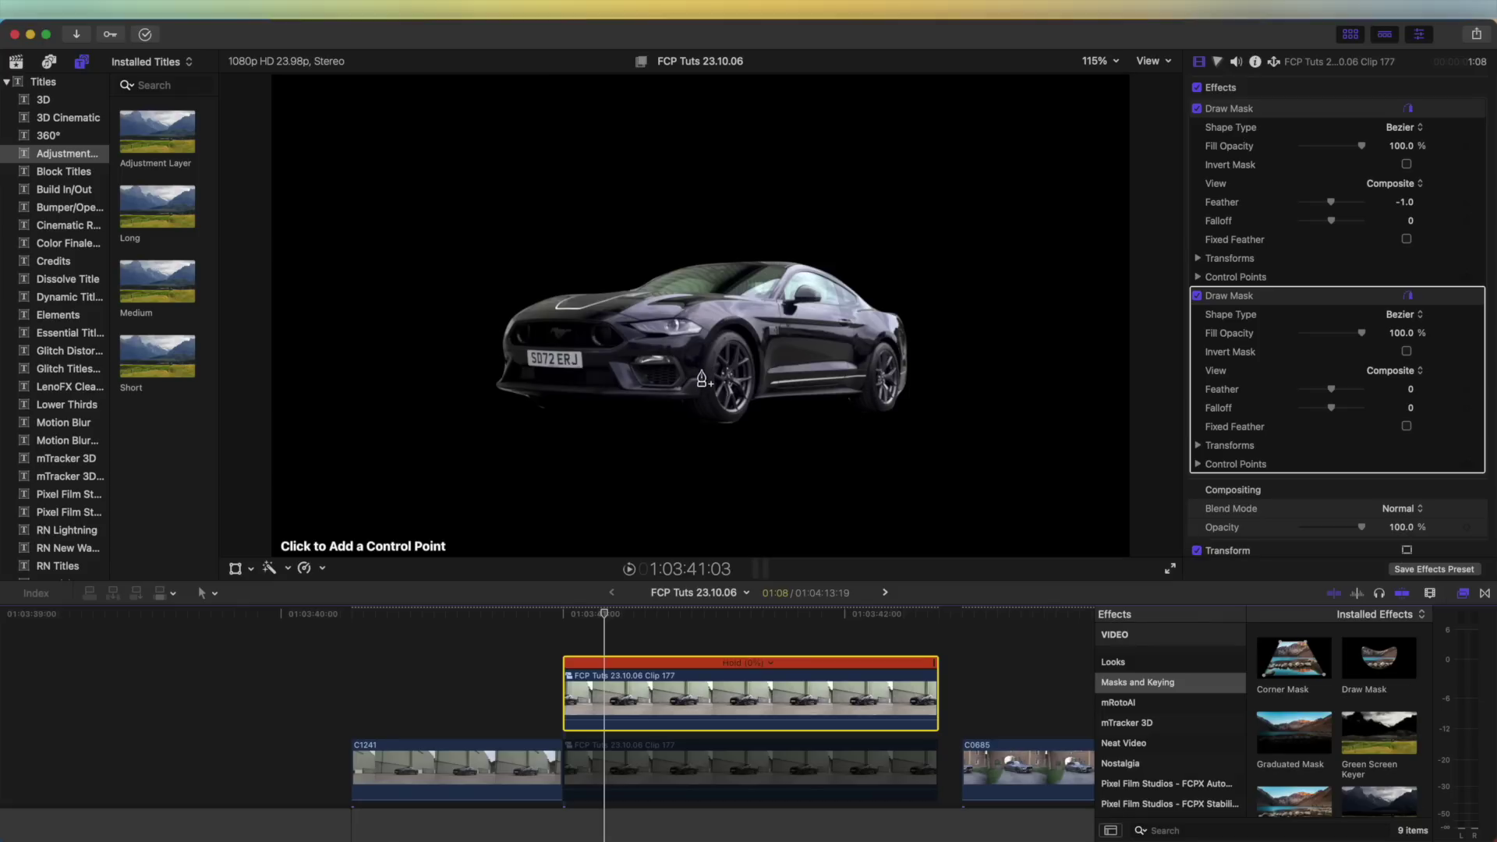
Zoom the viewer and place mask points along the bonnet, under the headlight and down the wheel arch.
key("super+equal")
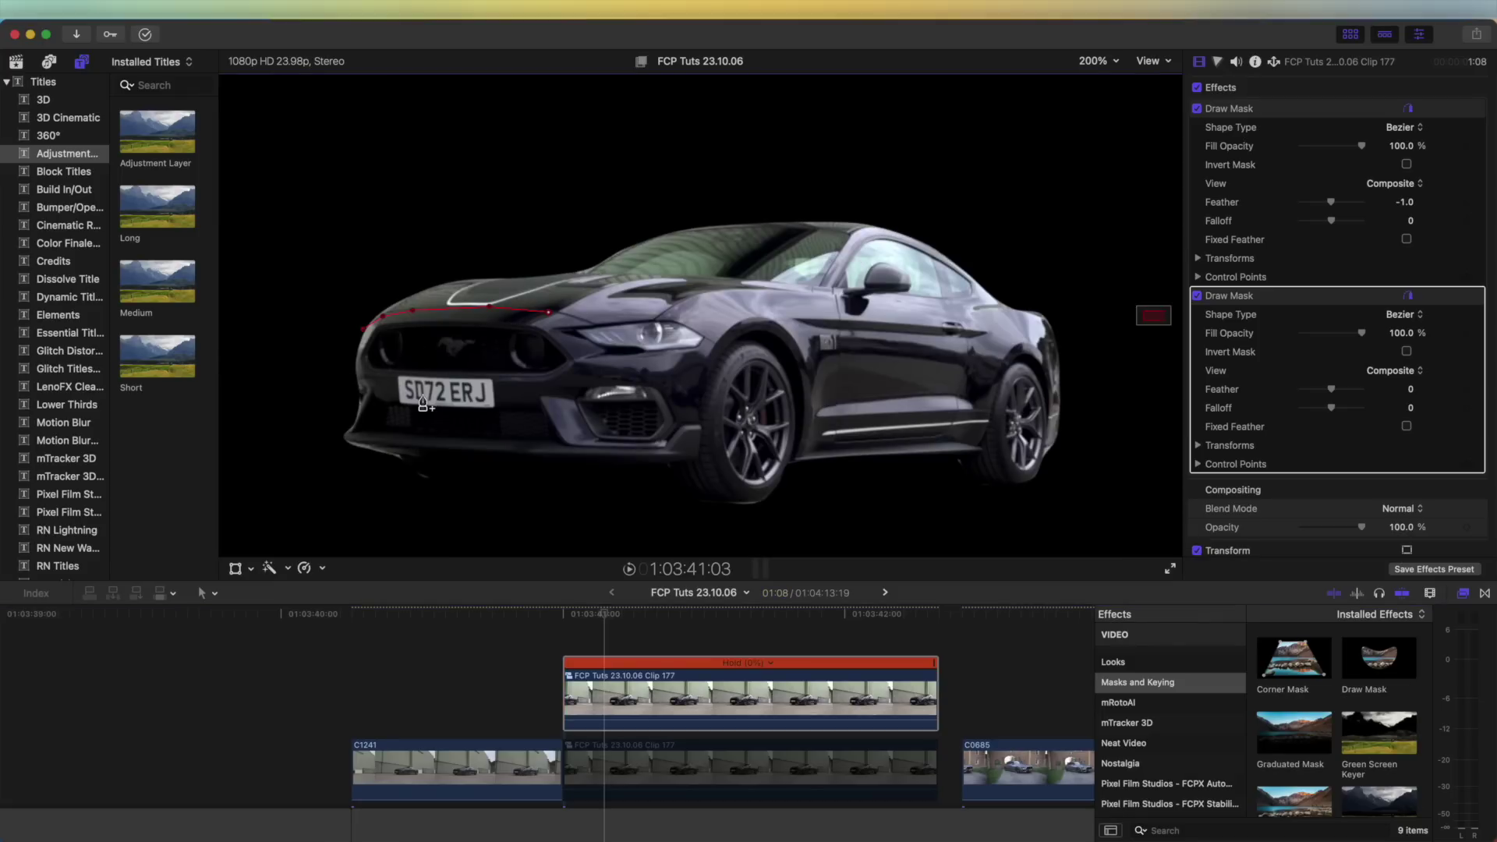
left_click(576, 317)
left_click(596, 325)
left_click(577, 330)
left_click(594, 344)
left_click(612, 352)
left_click(650, 352)
left_click(686, 350)
left_click(699, 348)
left_click(719, 353)
left_click(709, 377)
Run the mask along the bumper, close it around the front end, and stack a copy above.
left_click(702, 408)
left_click(702, 432)
left_click(699, 457)
left_click(655, 466)
left_click(530, 464)
left_click(483, 465)
left_click(454, 473)
left_click(421, 474)
left_click(351, 448)
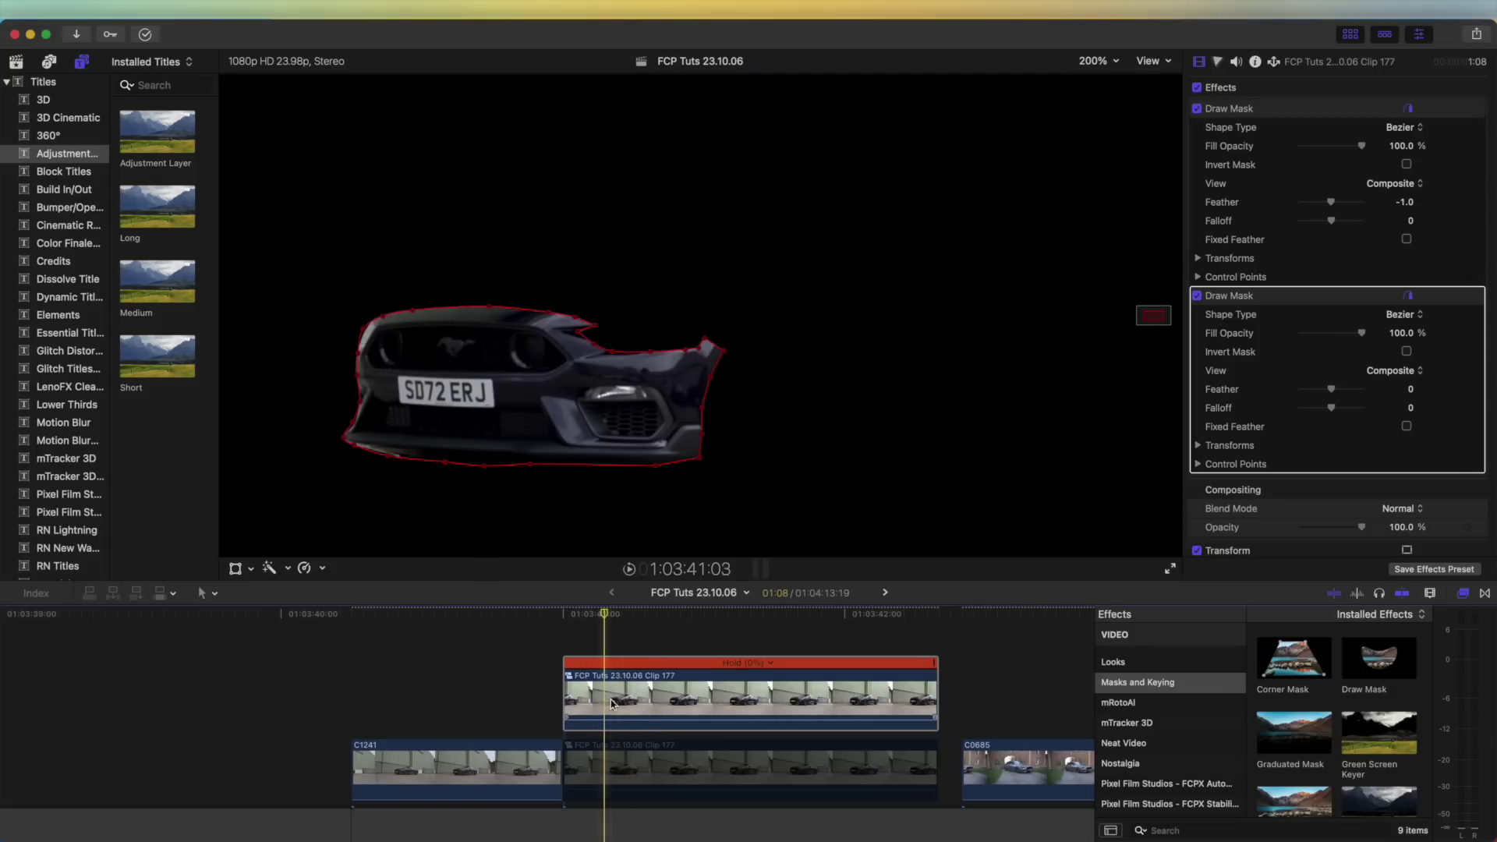
left_click_drag(616, 691, 622, 678)
Reset the second Draw Mask's shape and start a new mask point at the car's door.
left_click(640, 613)
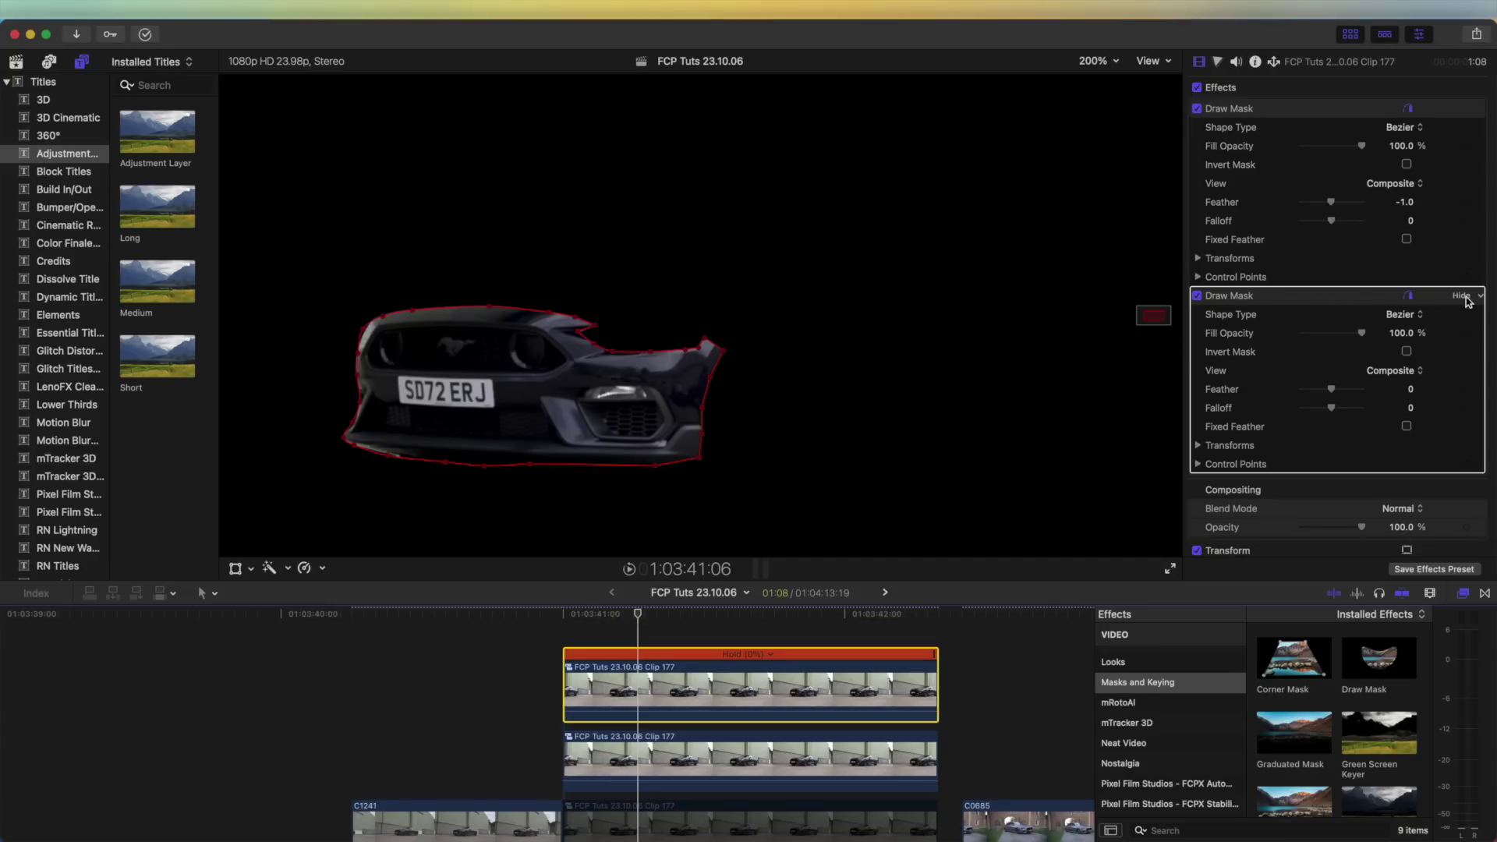
left_click(1482, 298)
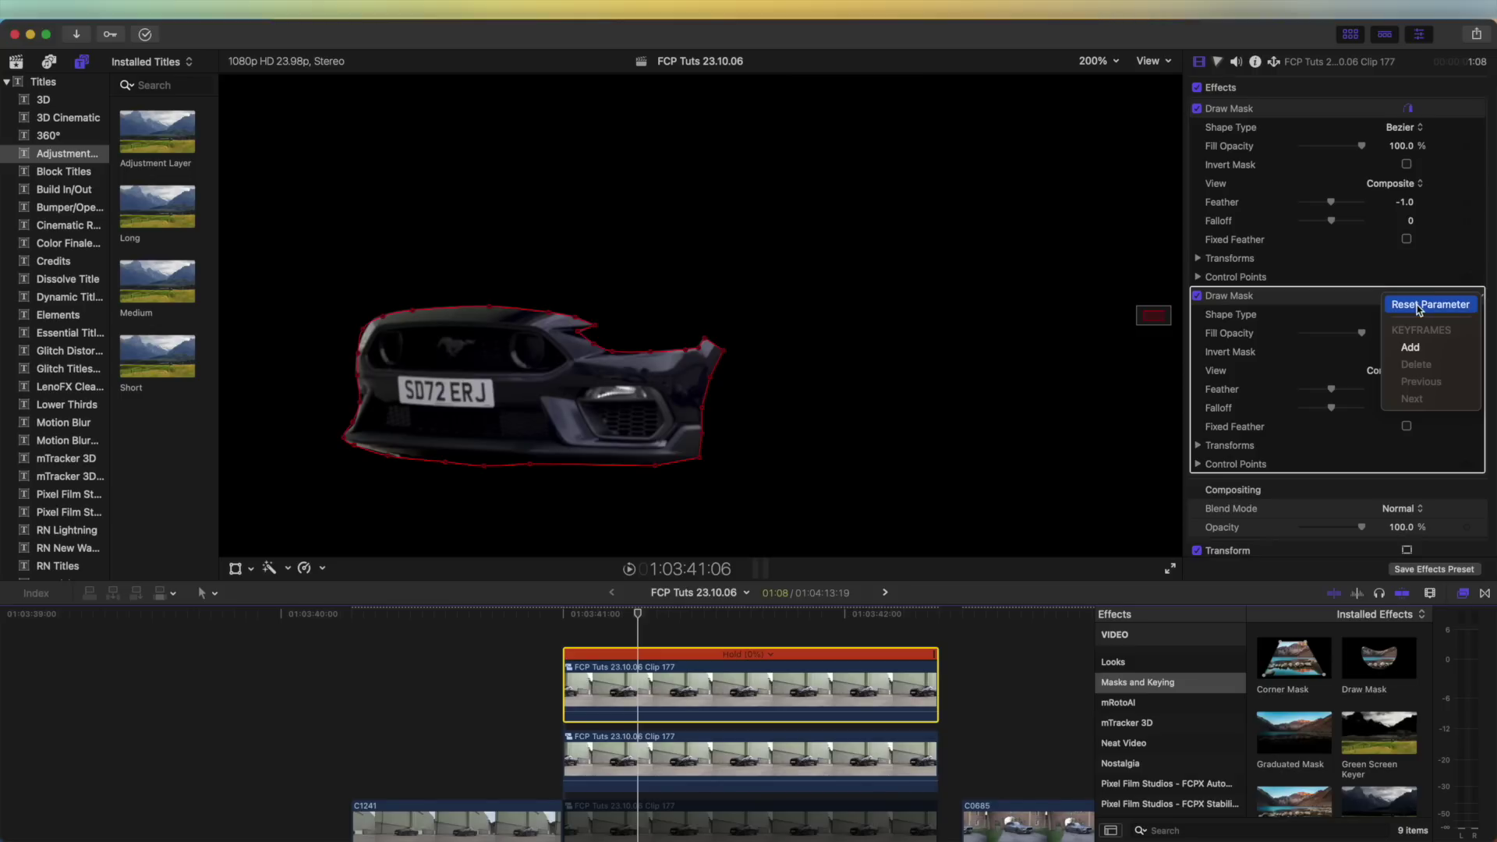
left_click(1417, 305)
left_click(576, 333)
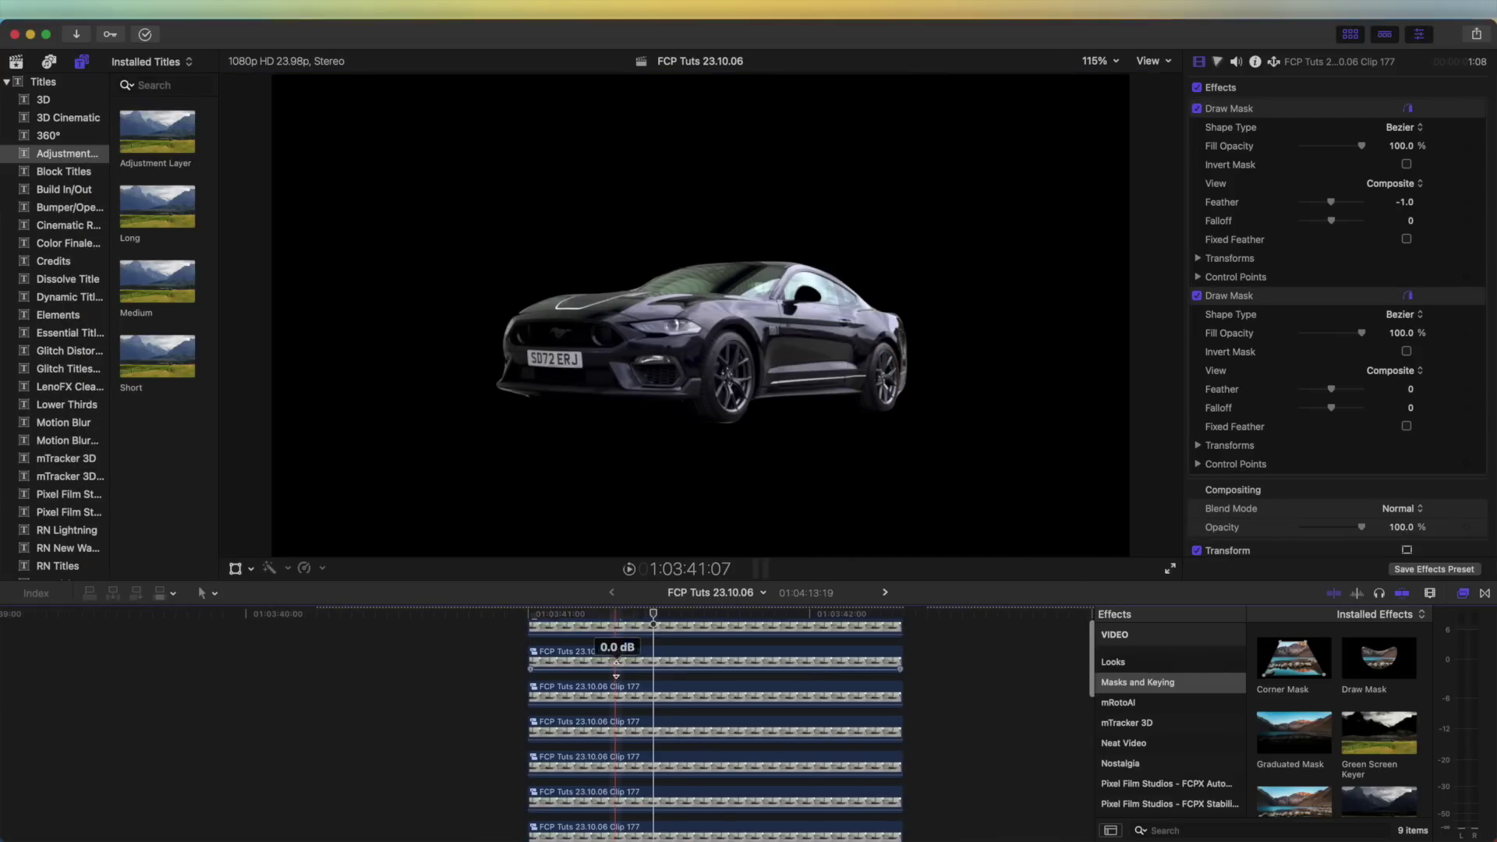
Move the clip into the layer stack and reposition the car piece in the viewer.
scroll(617, 663, "down", 5)
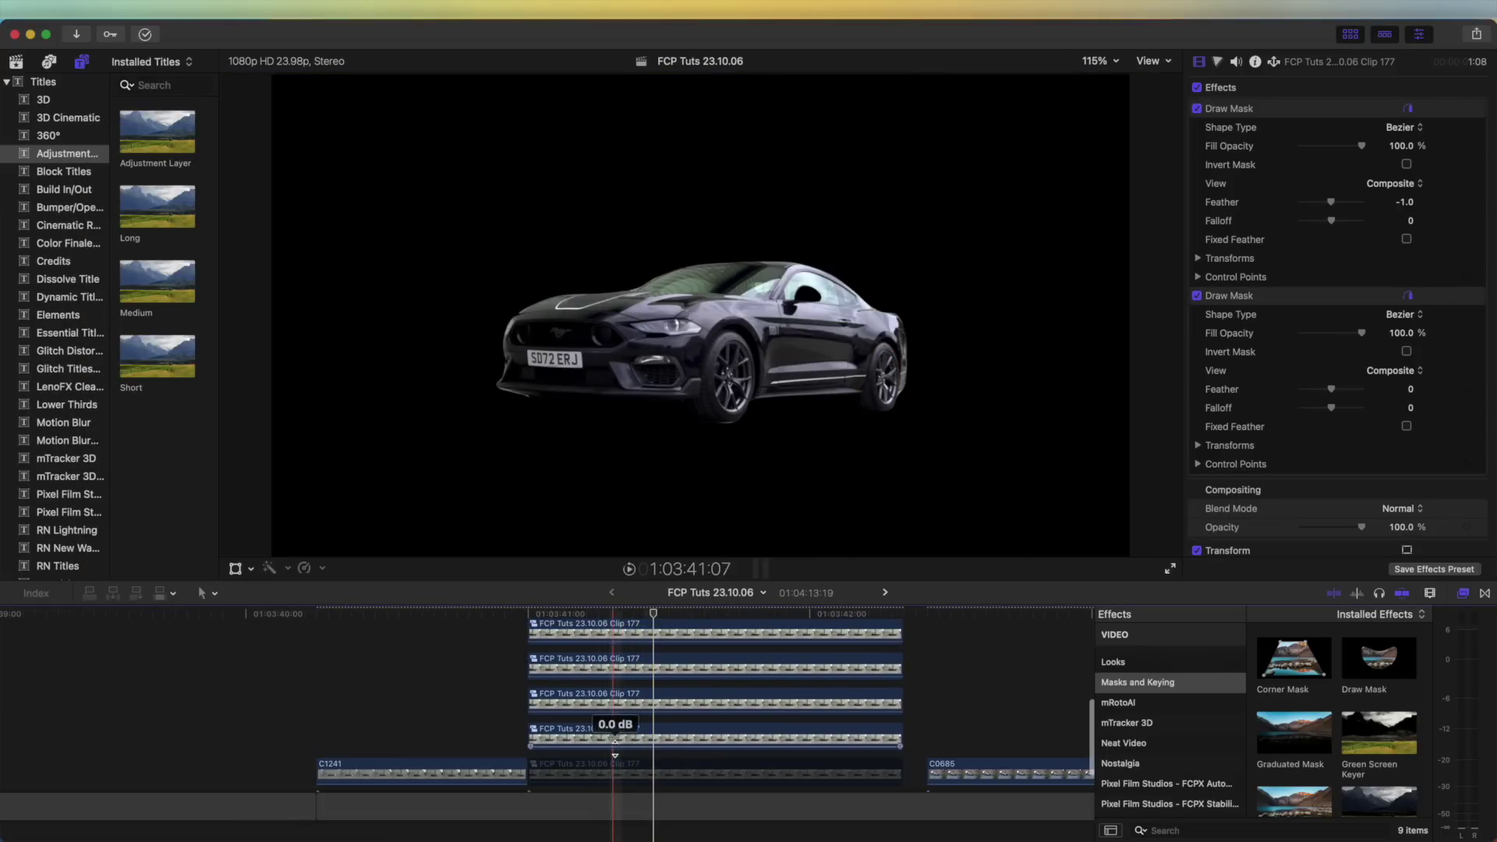
scroll(647, 736, "up", 6)
left_click_drag(644, 735, 644, 736)
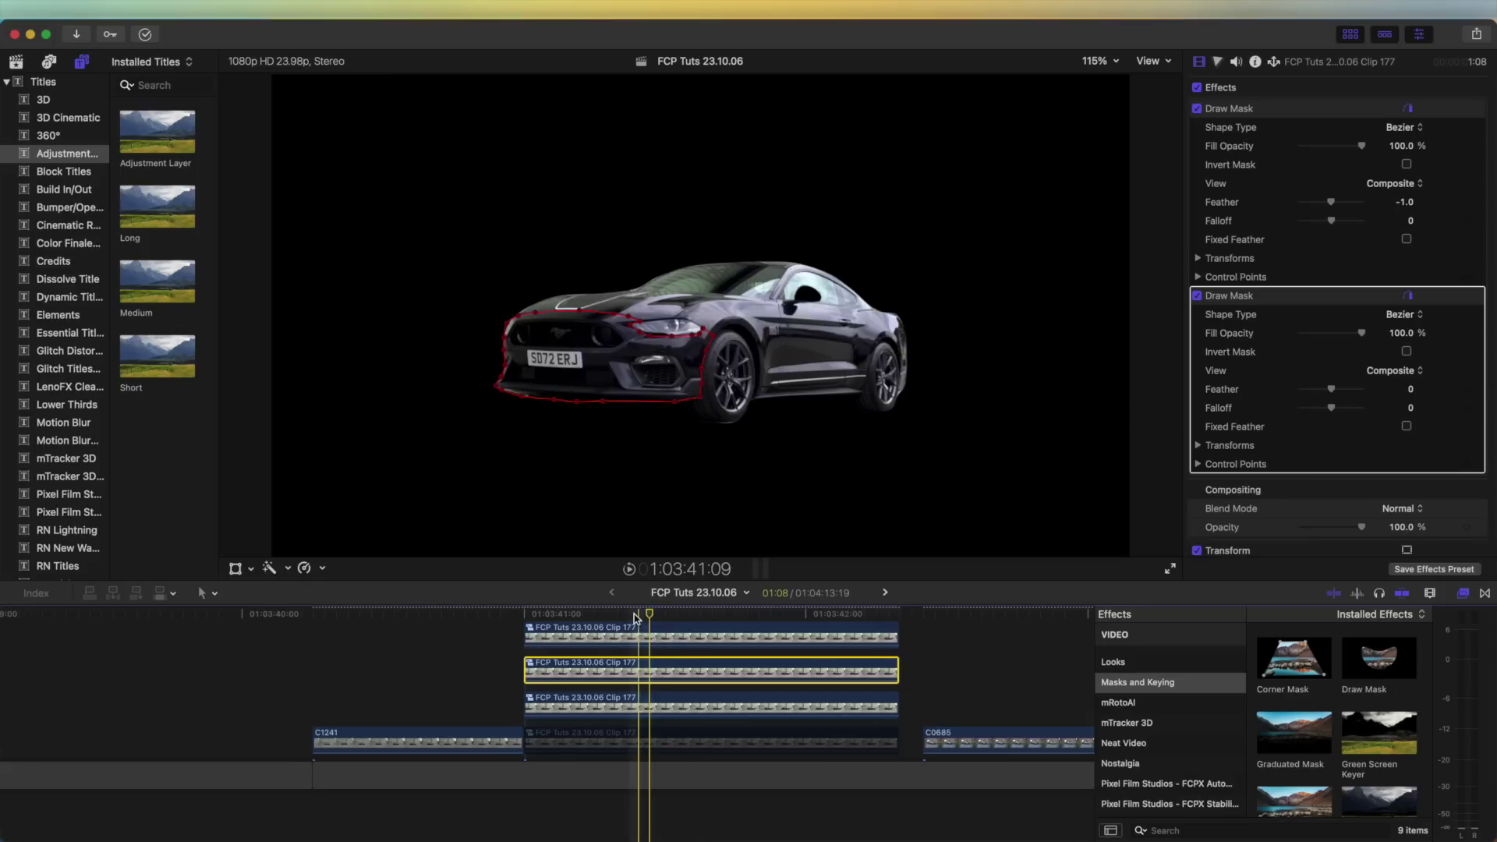
left_click(237, 568)
left_click_drag(698, 324, 727, 298)
left_click(652, 675)
Finish the front-end mask shape, select the masked layer, and show the RN Shake effects.
scroll(652, 675, "up", 2)
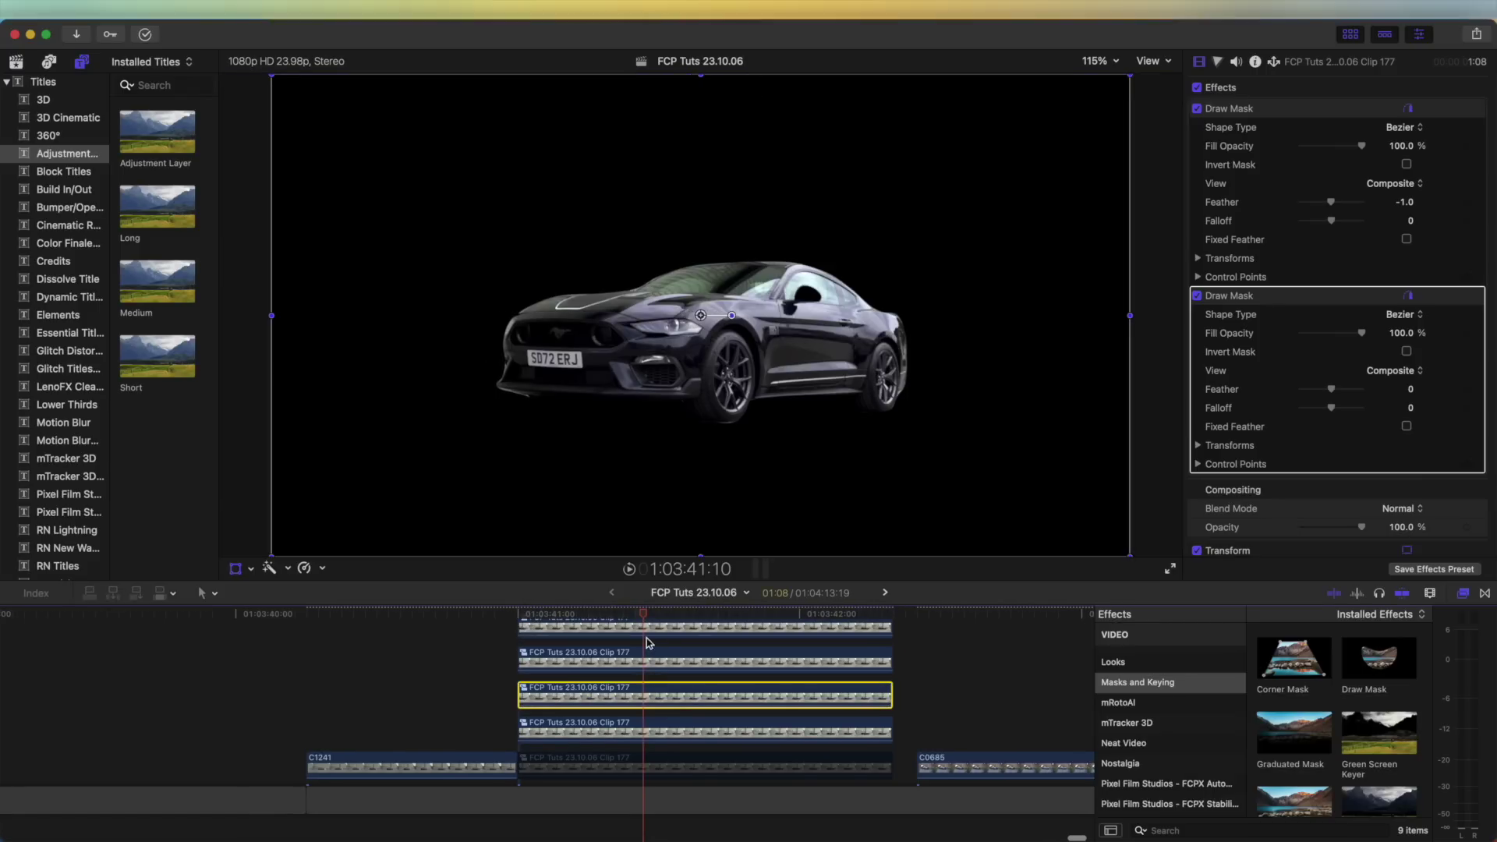
left_click(235, 569)
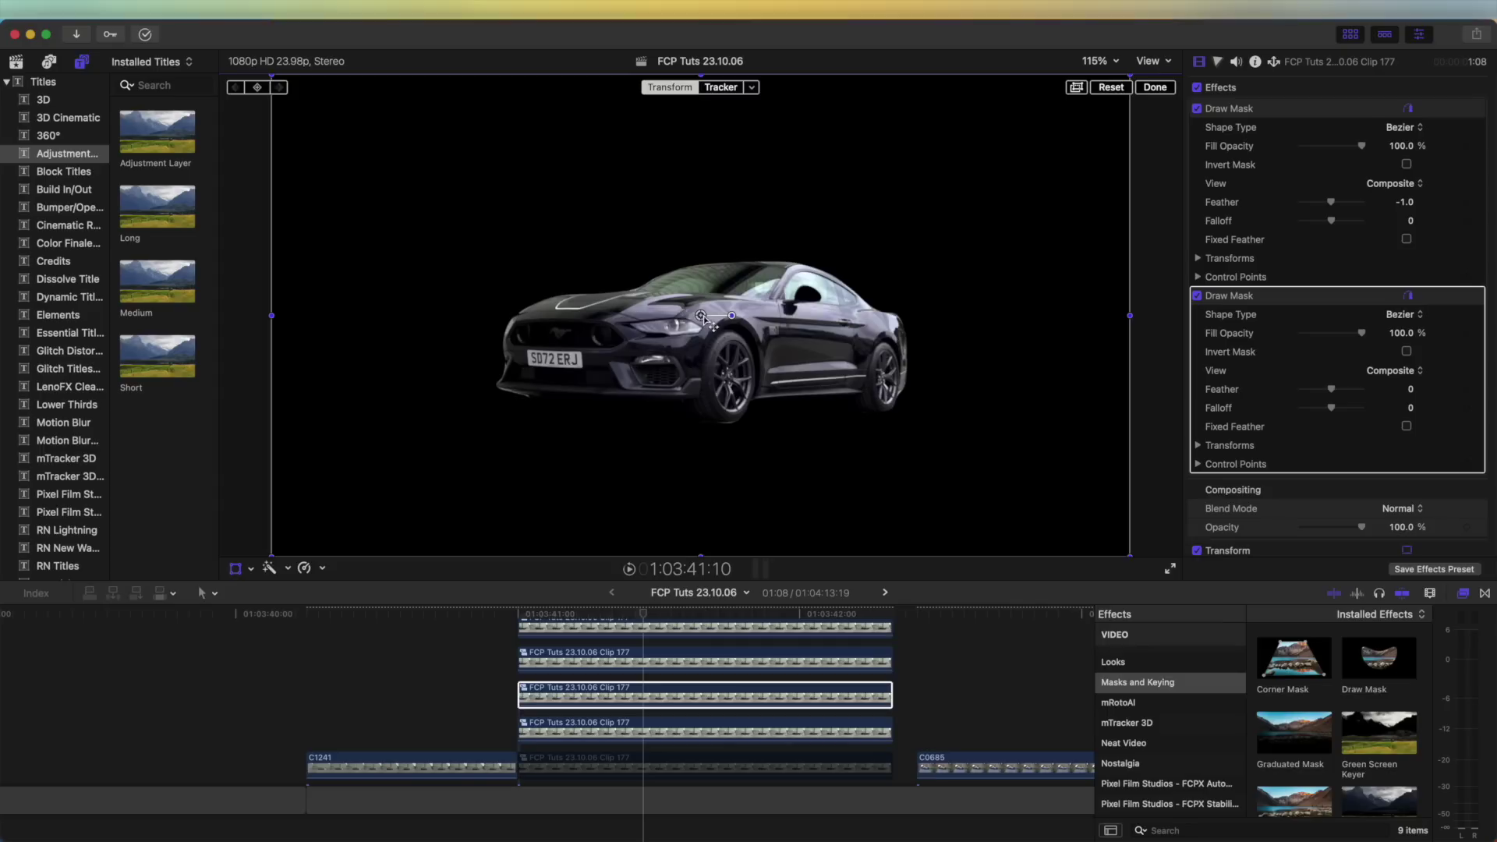
left_click(1157, 88)
left_click(611, 693)
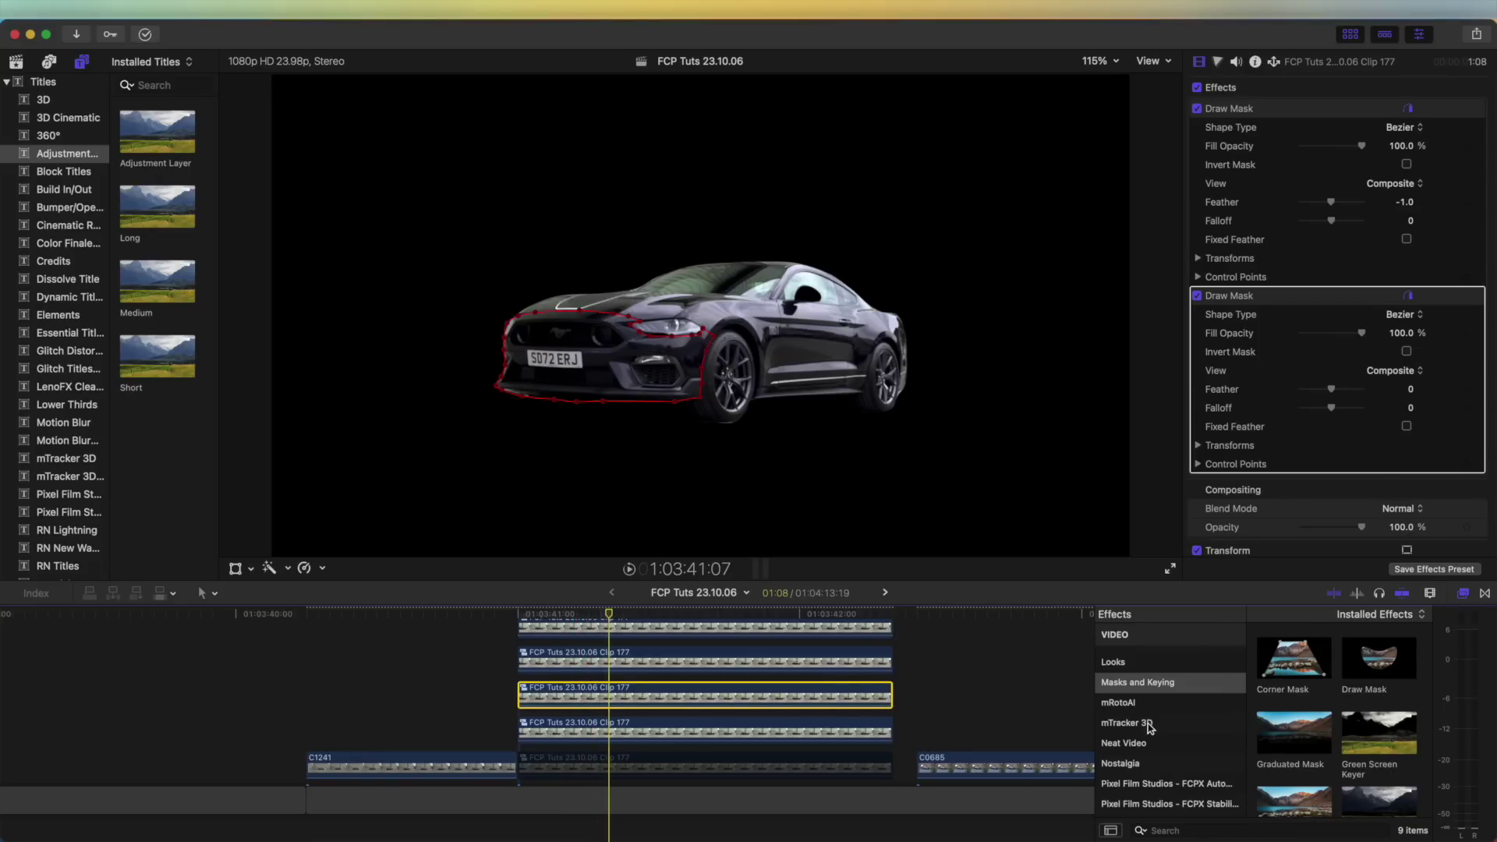
scroll(1148, 728, "down", 5)
left_click(1170, 741)
Add Handheld shake (Amount 256.6 px, Frequency 1.46), preview it, and select all Clip 177 copies.
scroll(1287, 725, "down", 1)
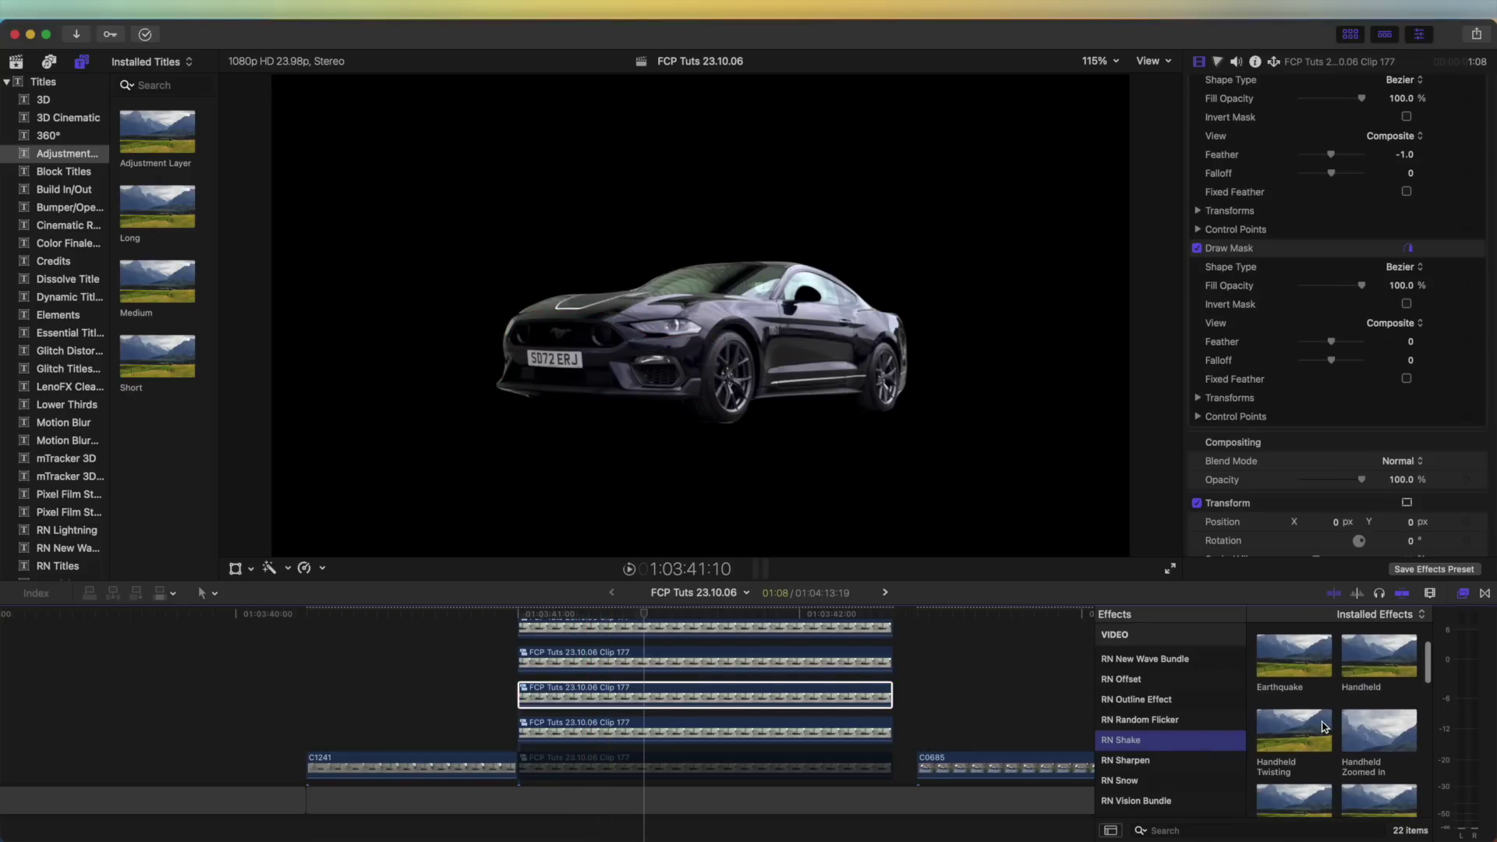
left_click_drag(1373, 719, 632, 696)
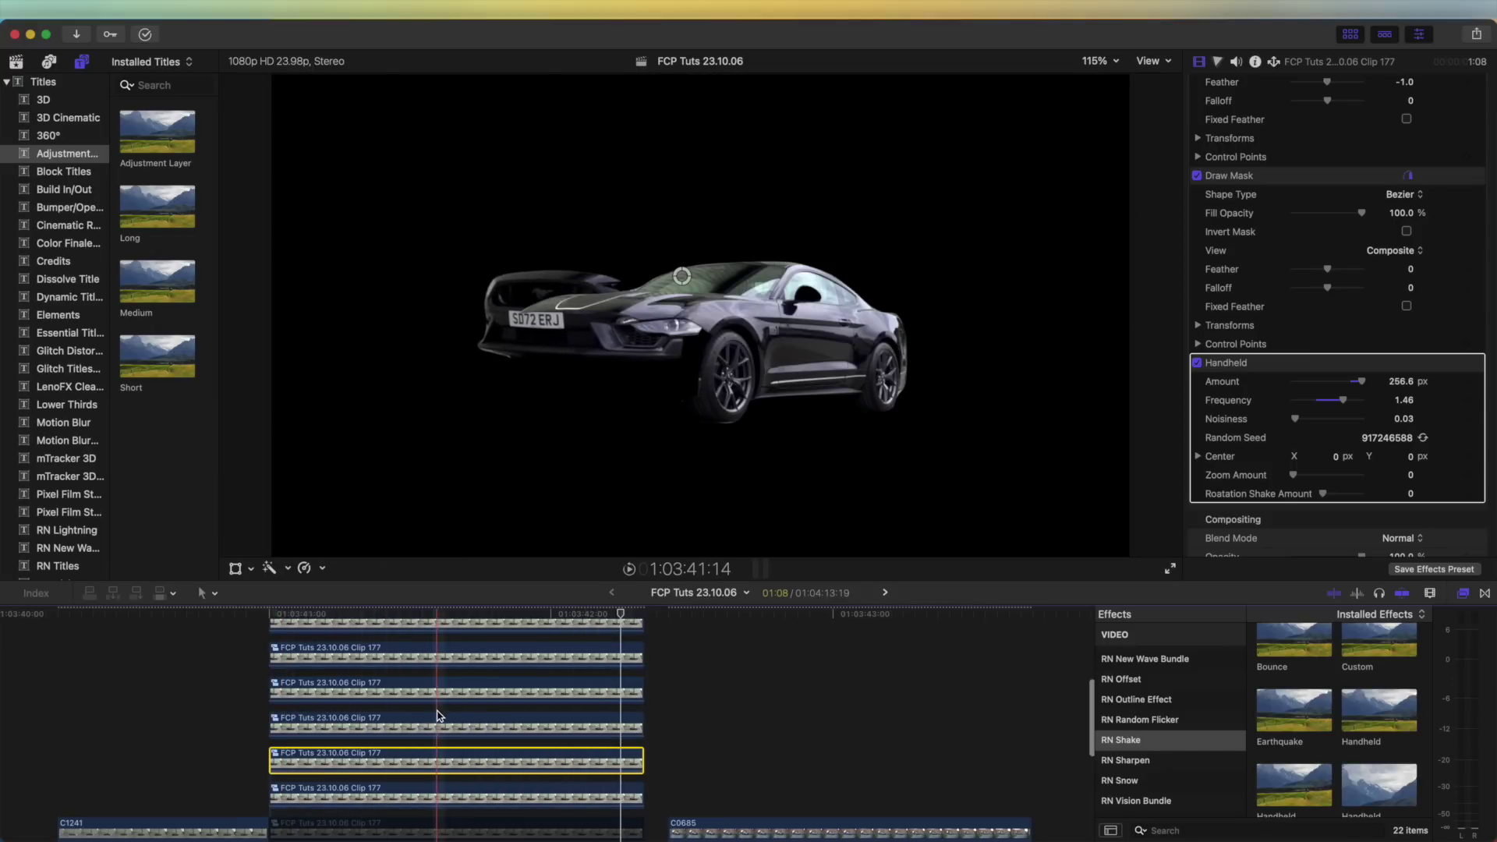
scroll(434, 763, "down", 1)
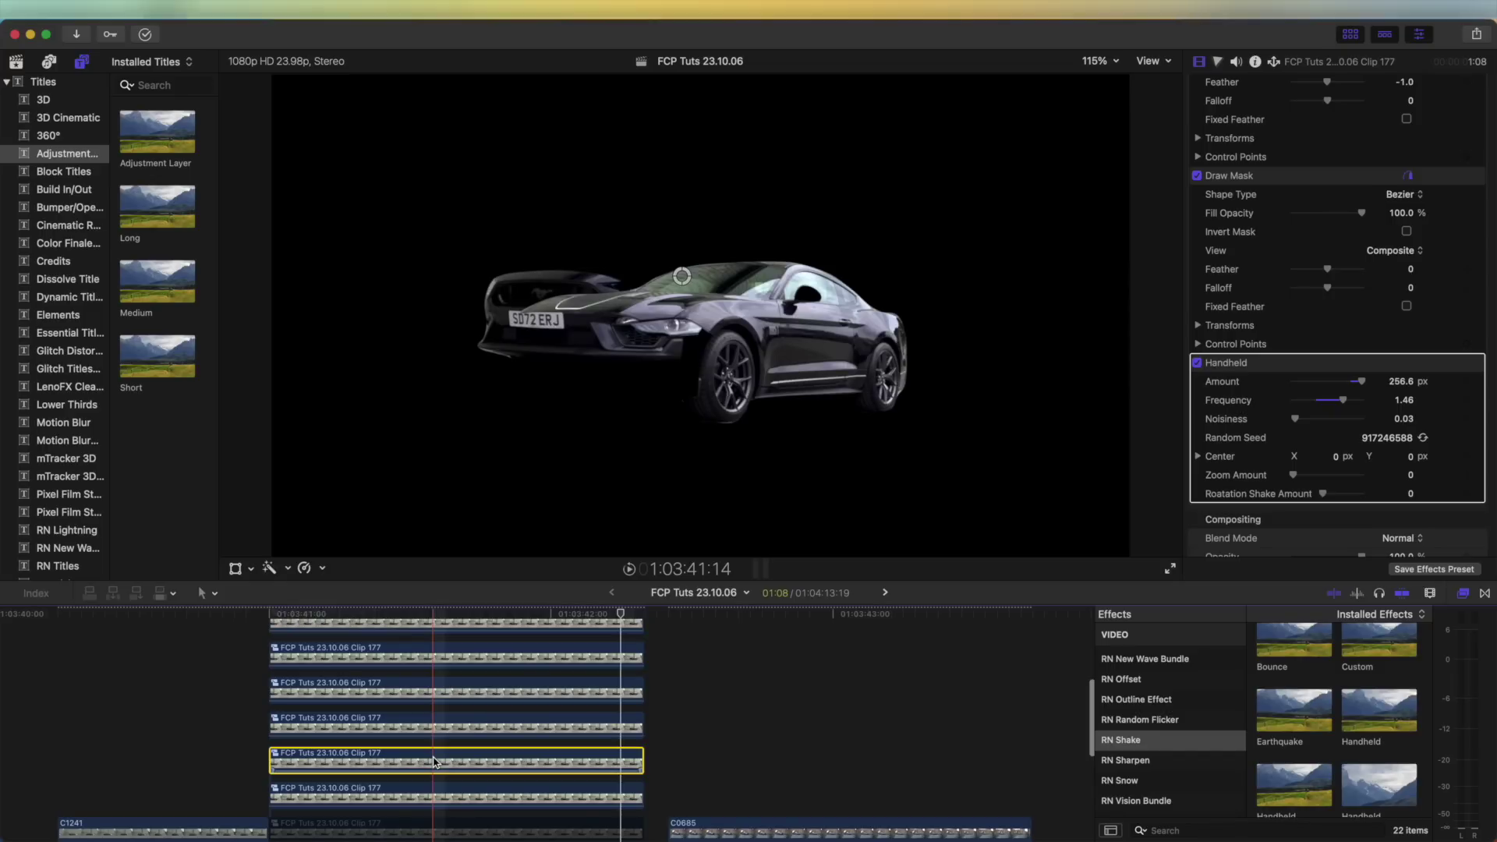
key("space")
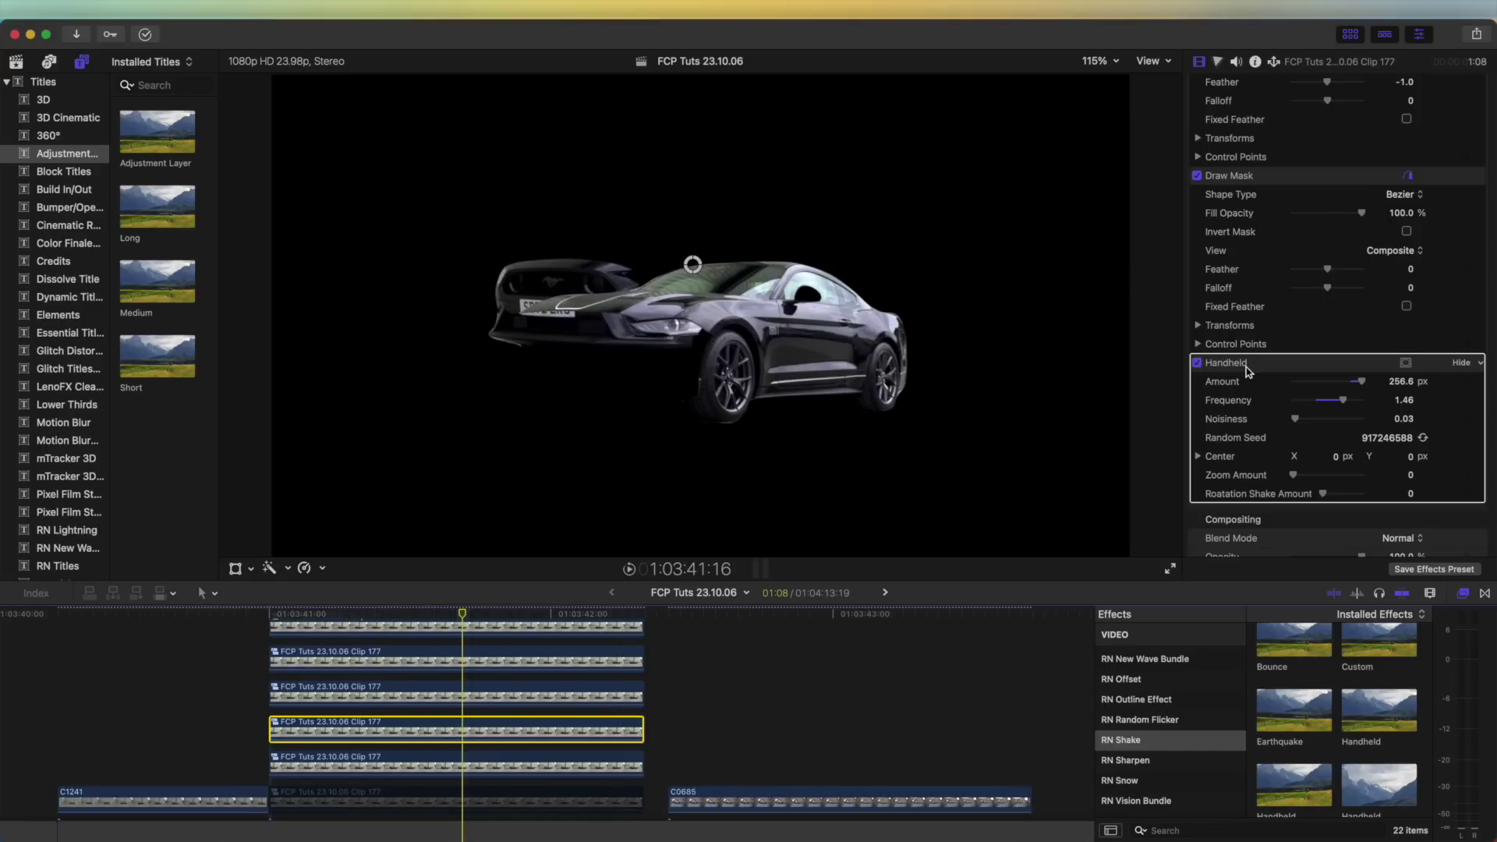
left_click_drag(657, 772, 567, 632)
scroll(565, 634, "down", 10)
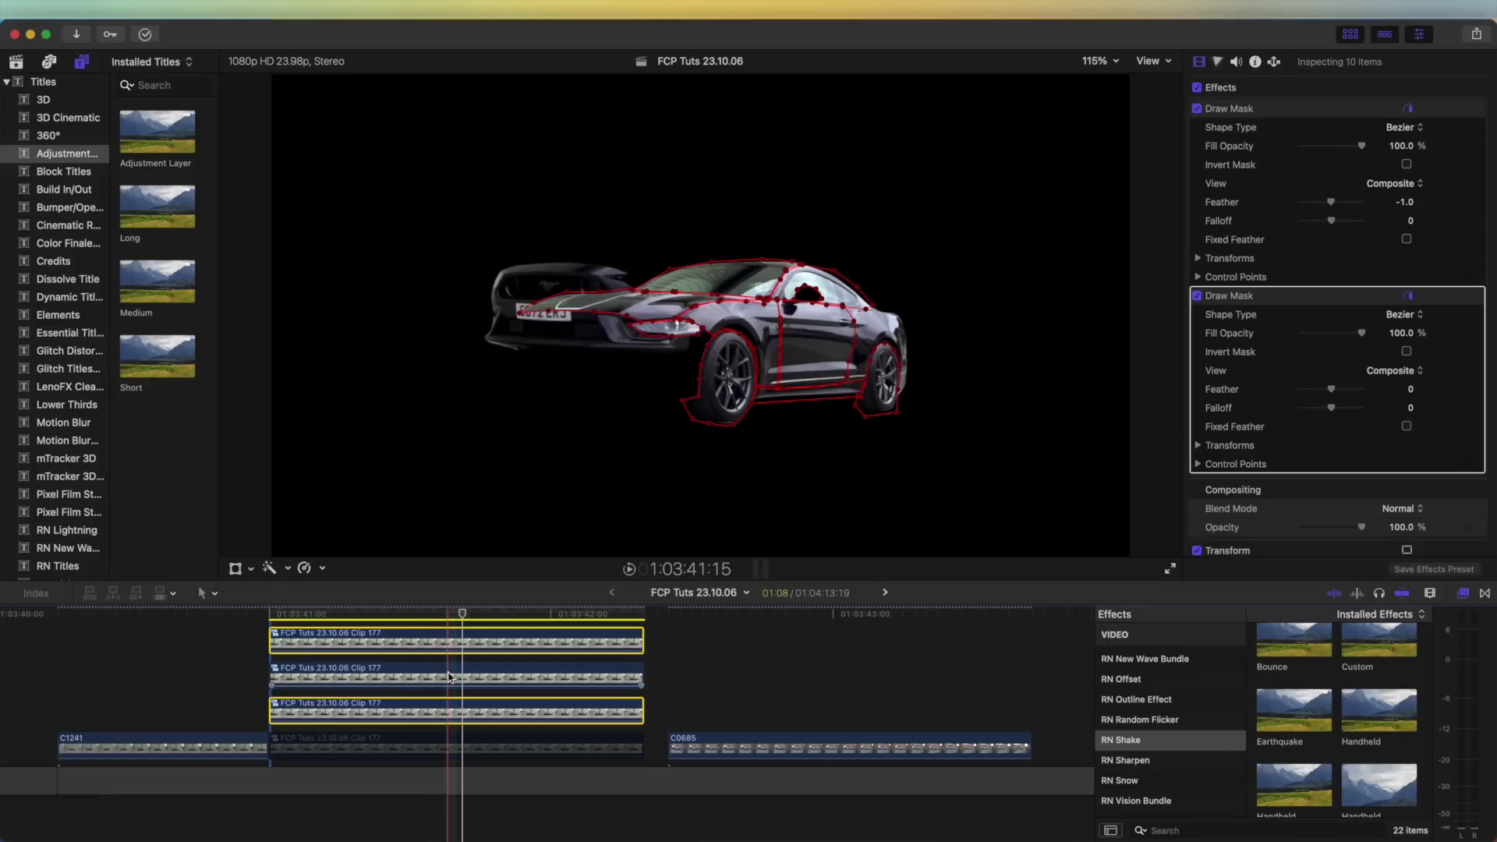
Paste only the Handheld shake (Amount 256.6 px, Frequency 1.46) onto the ten other car layers, leaving out both Draw Masks.
key("shift+super+v")
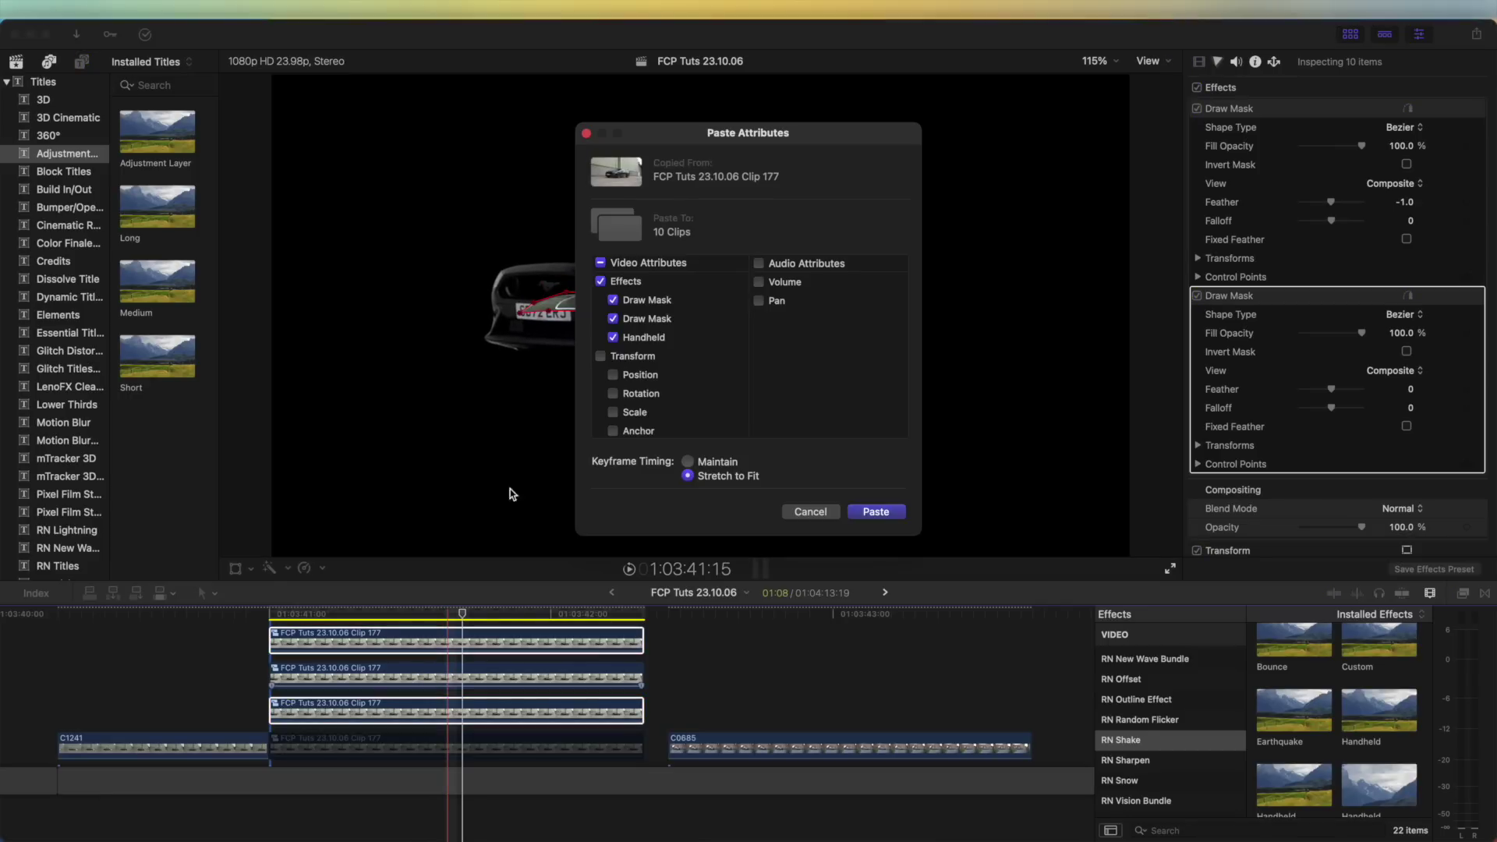
left_click(614, 338)
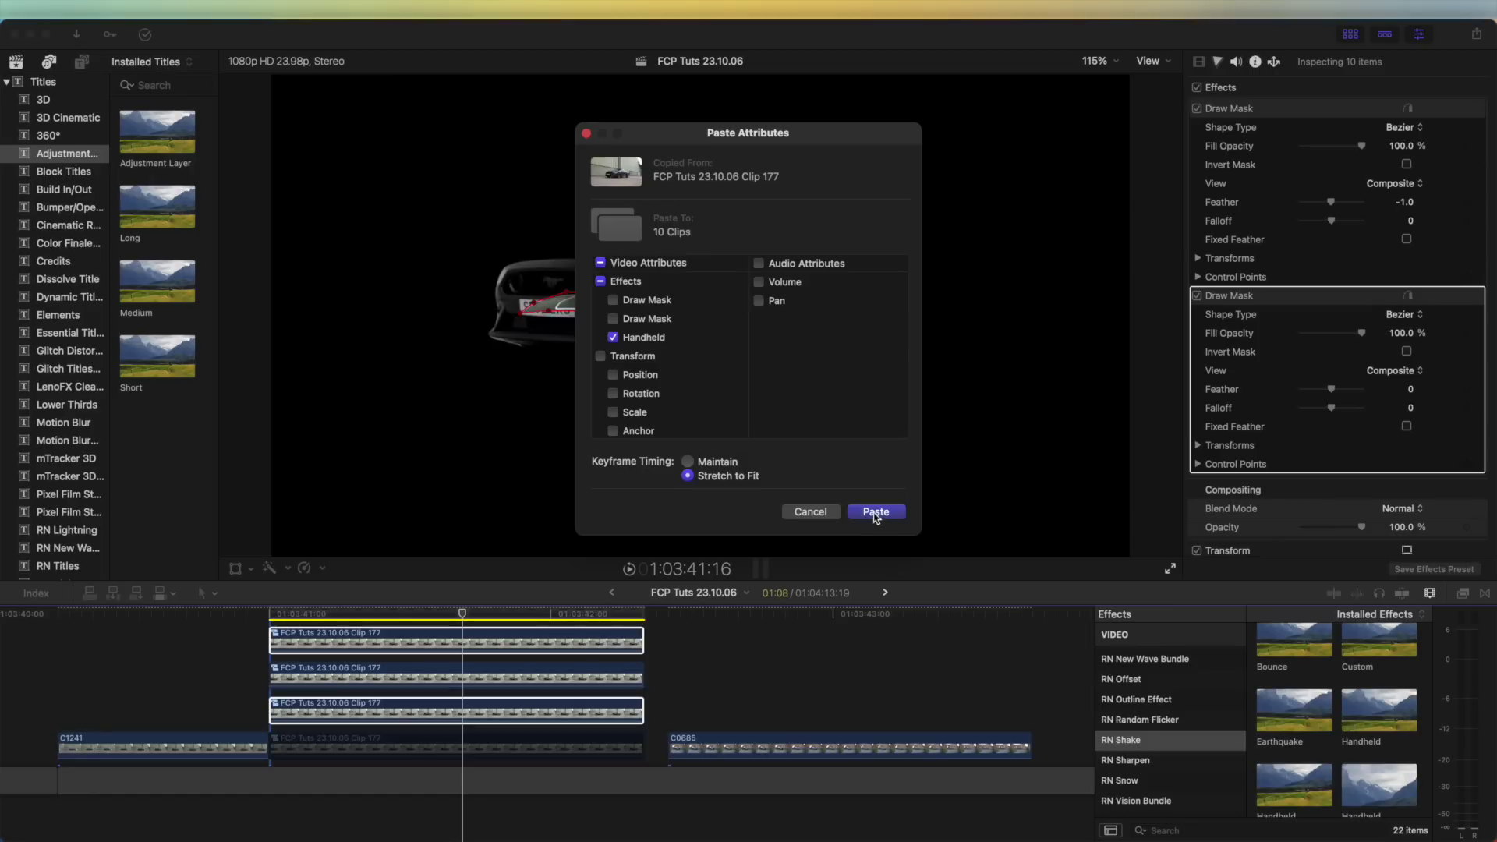
key("Return")
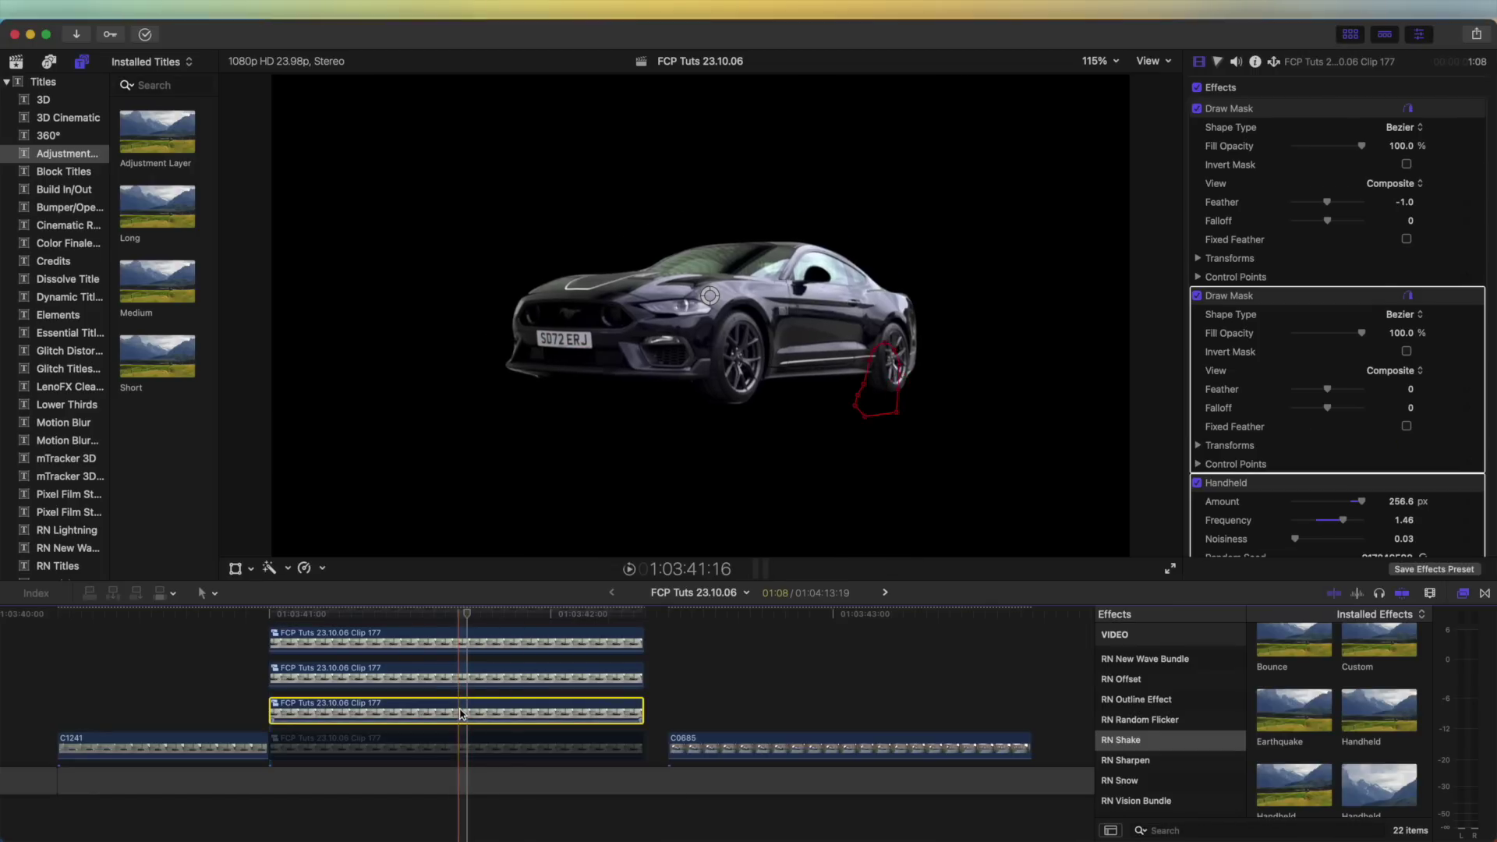
Give each car layer's Handheld effect a new Random Seed, then play back the independent shaking.
scroll(1310, 388, "down", 3)
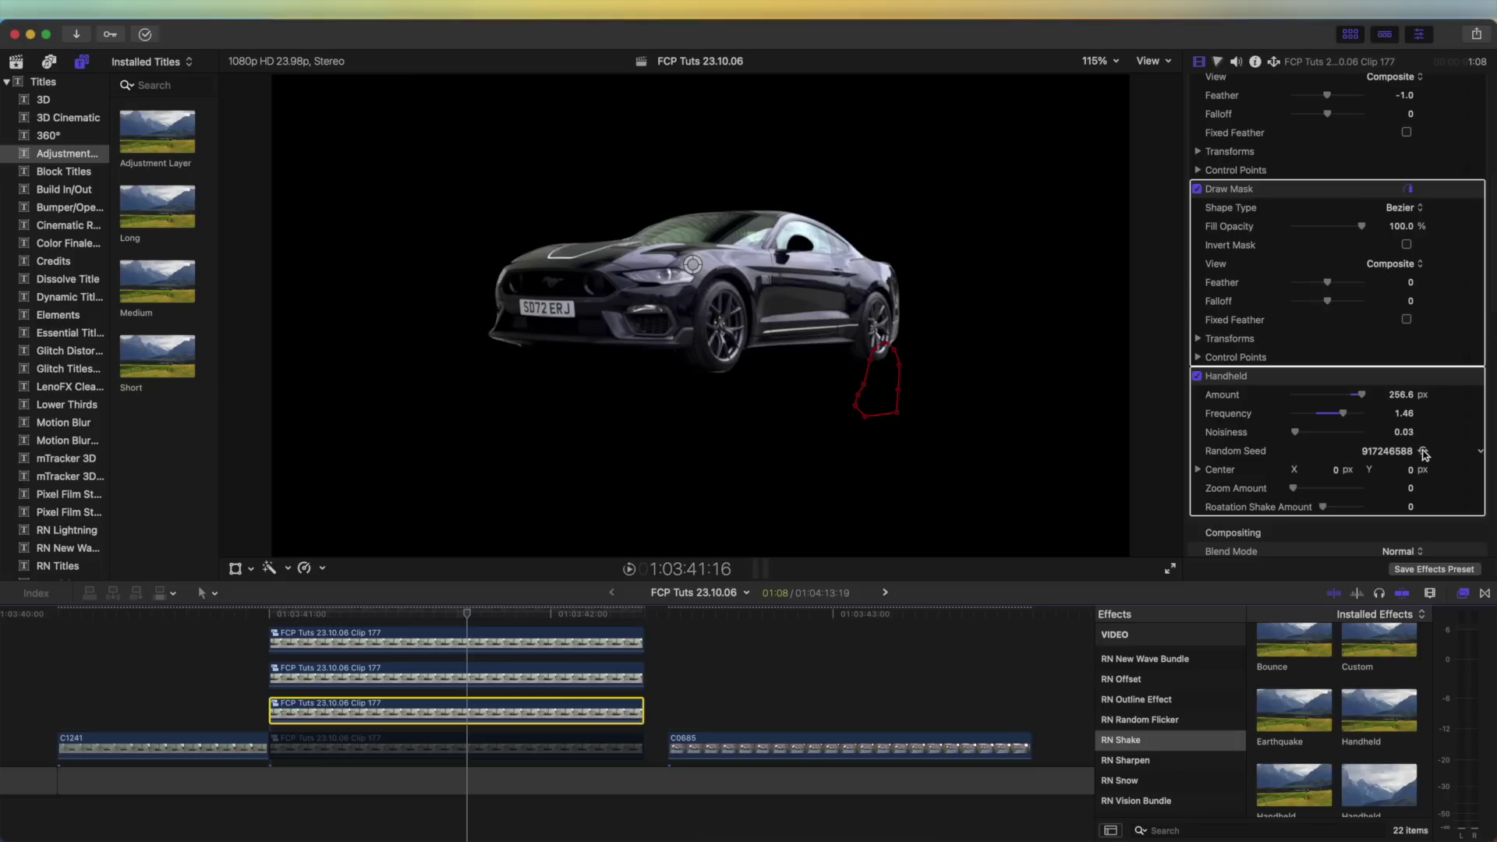
left_click(1424, 453)
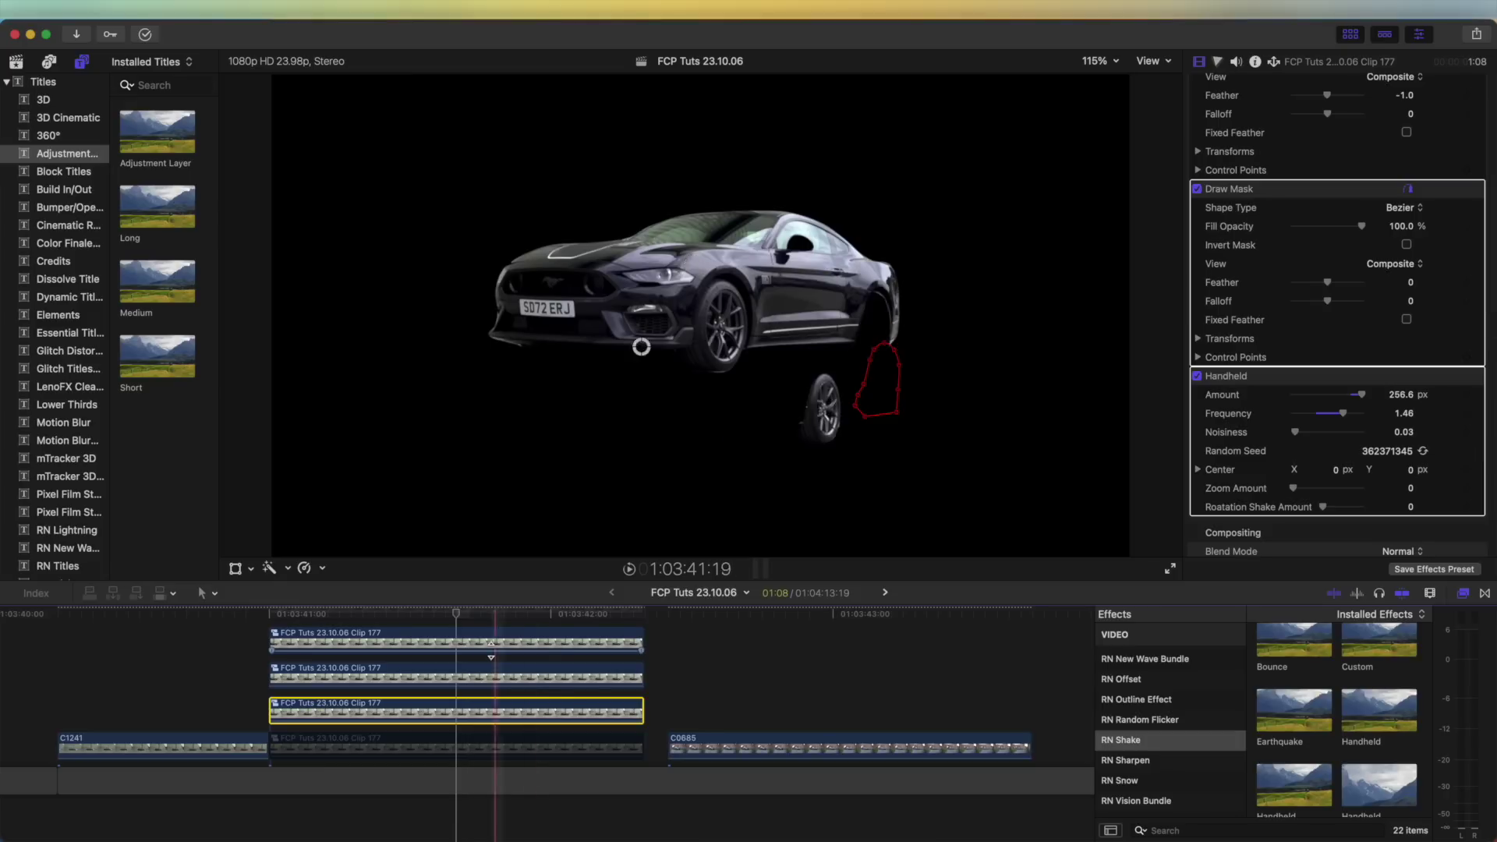
scroll(478, 664, "up", 2)
left_click(475, 679)
scroll(1291, 367, "down", 3)
left_click(1423, 359)
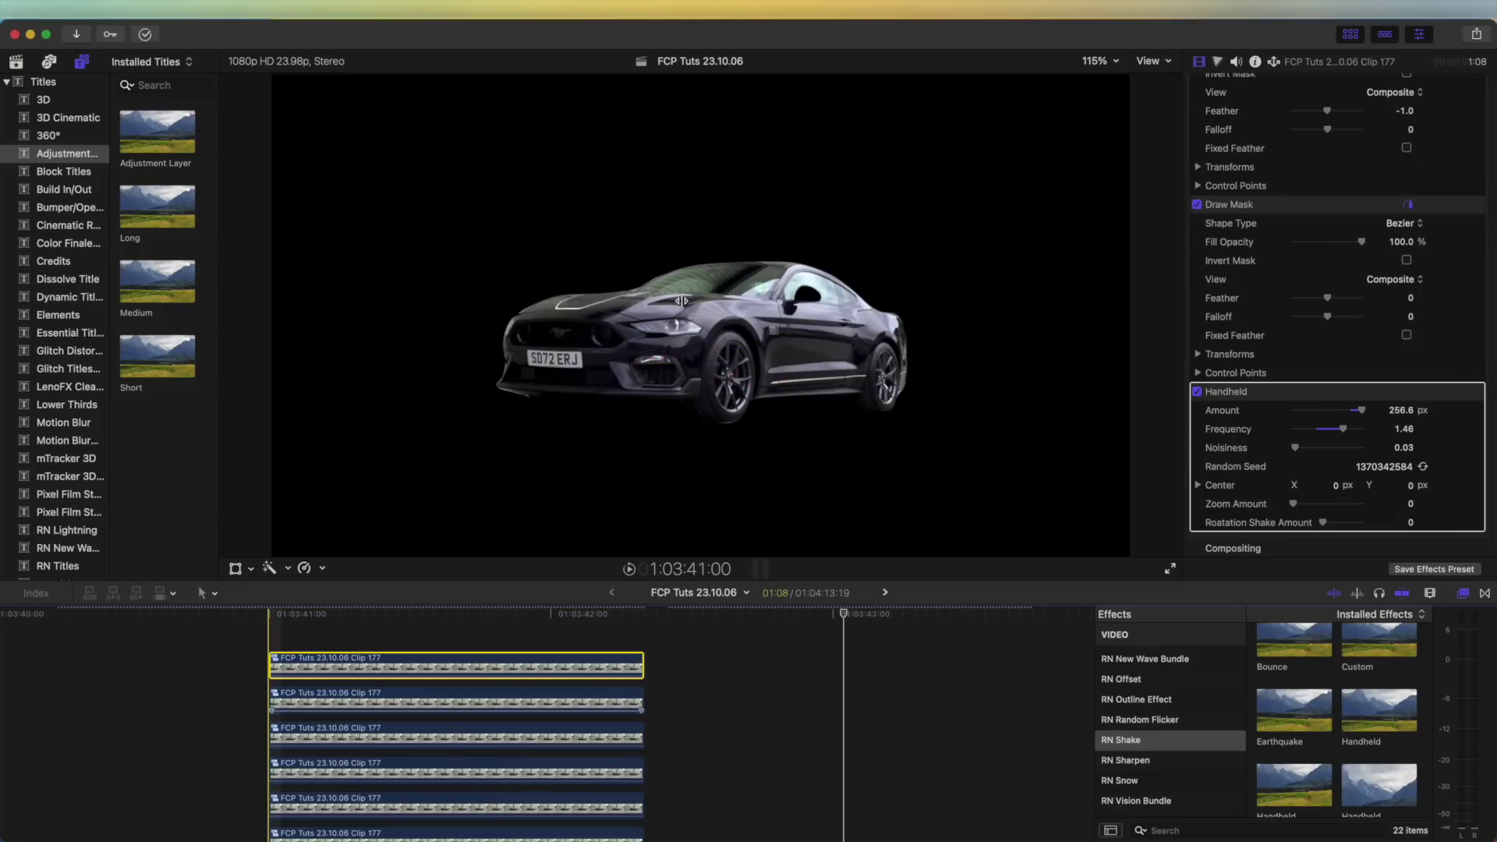
key("space")
left_click_drag(300, 615, 437, 618)
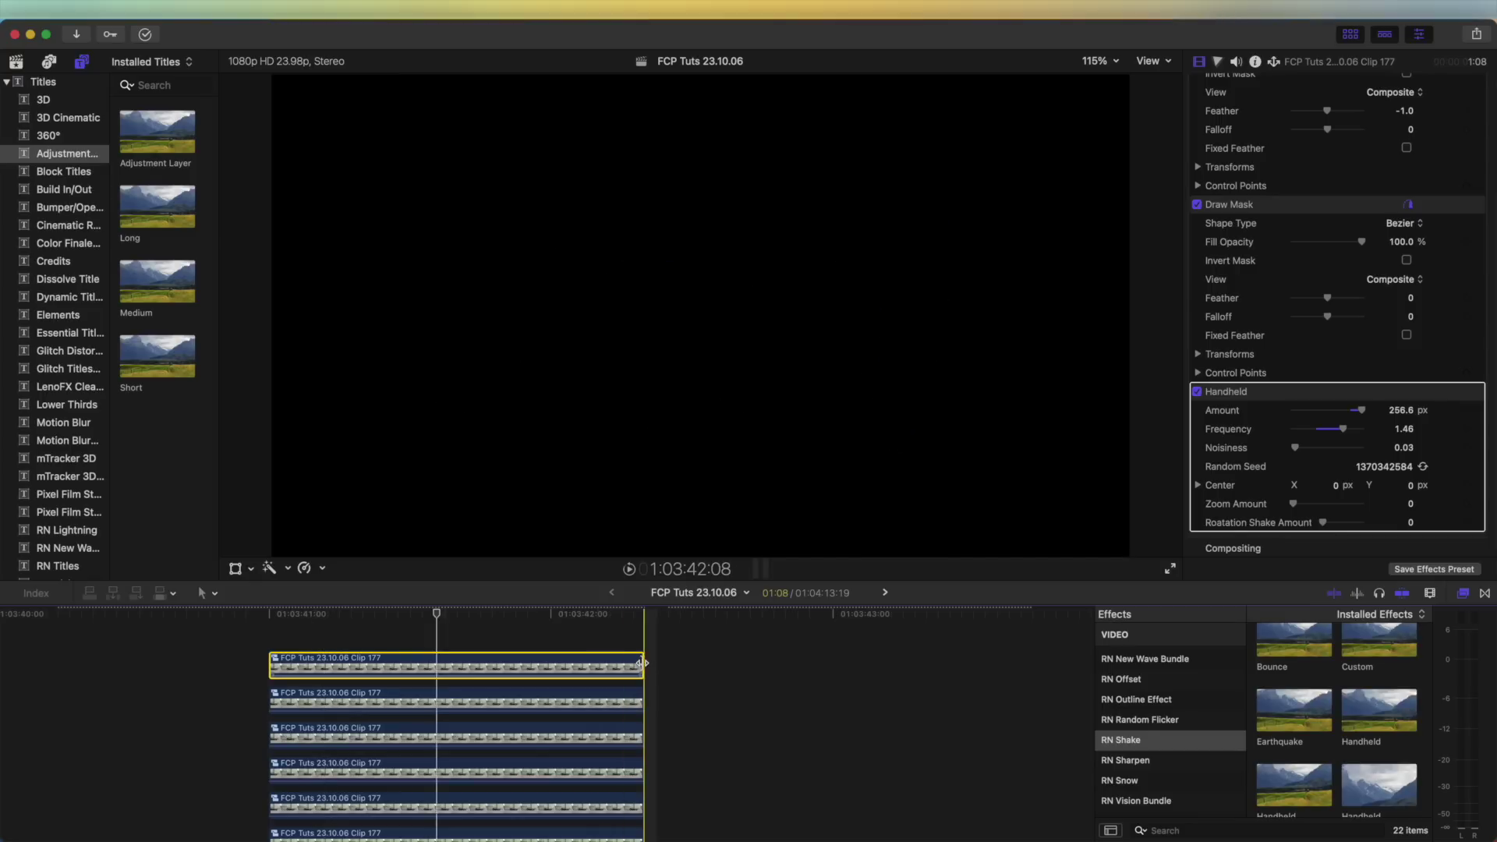
Trim the top three car layers' ends by different amounts, preview them, and select the whole stack.
left_click_drag(642, 663, 455, 663)
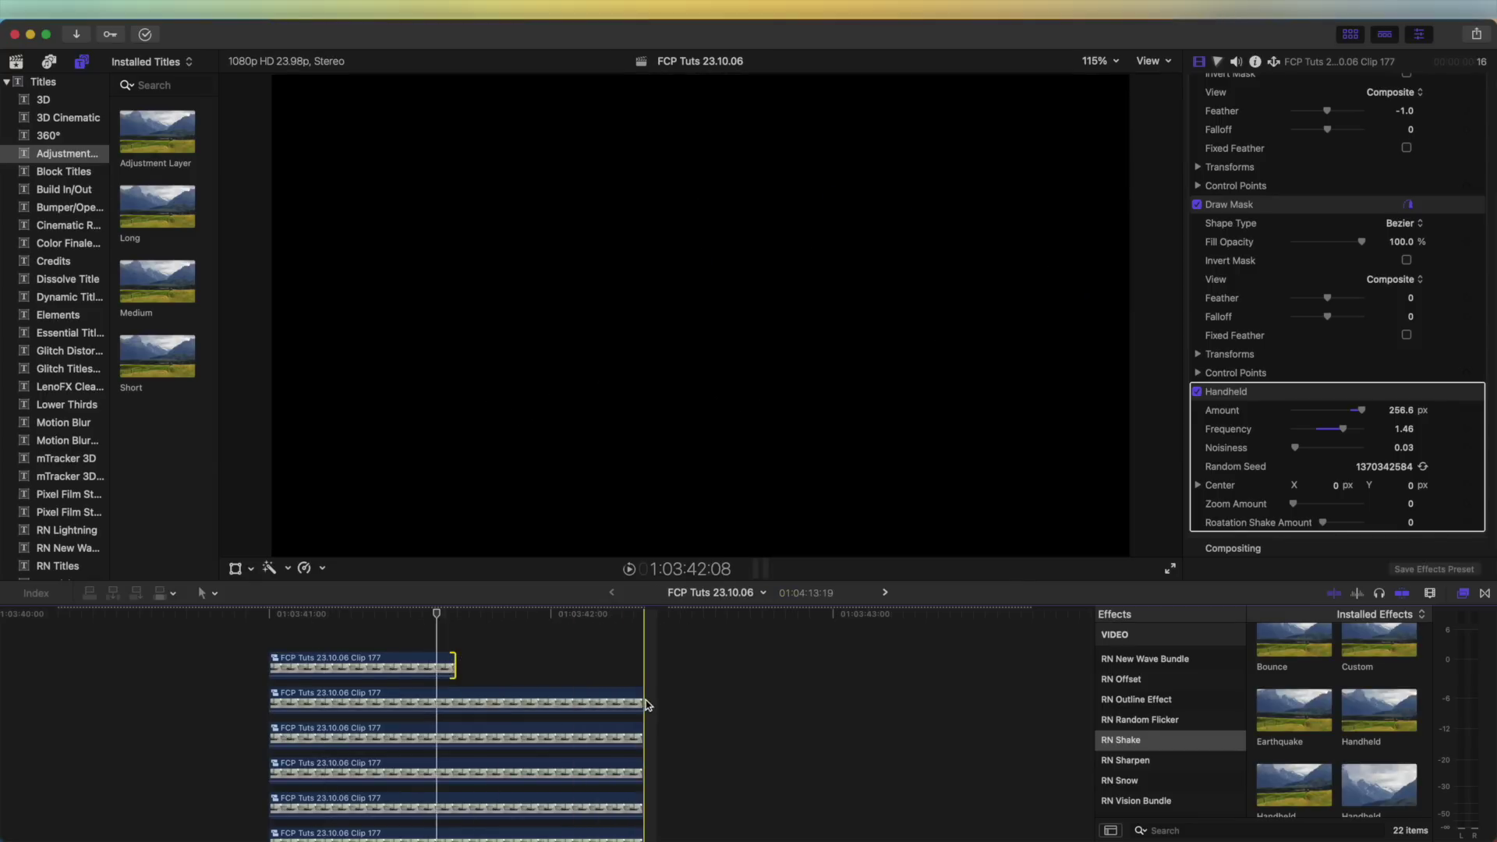
left_click_drag(642, 699, 499, 699)
left_click_drag(642, 733, 536, 731)
key("space")
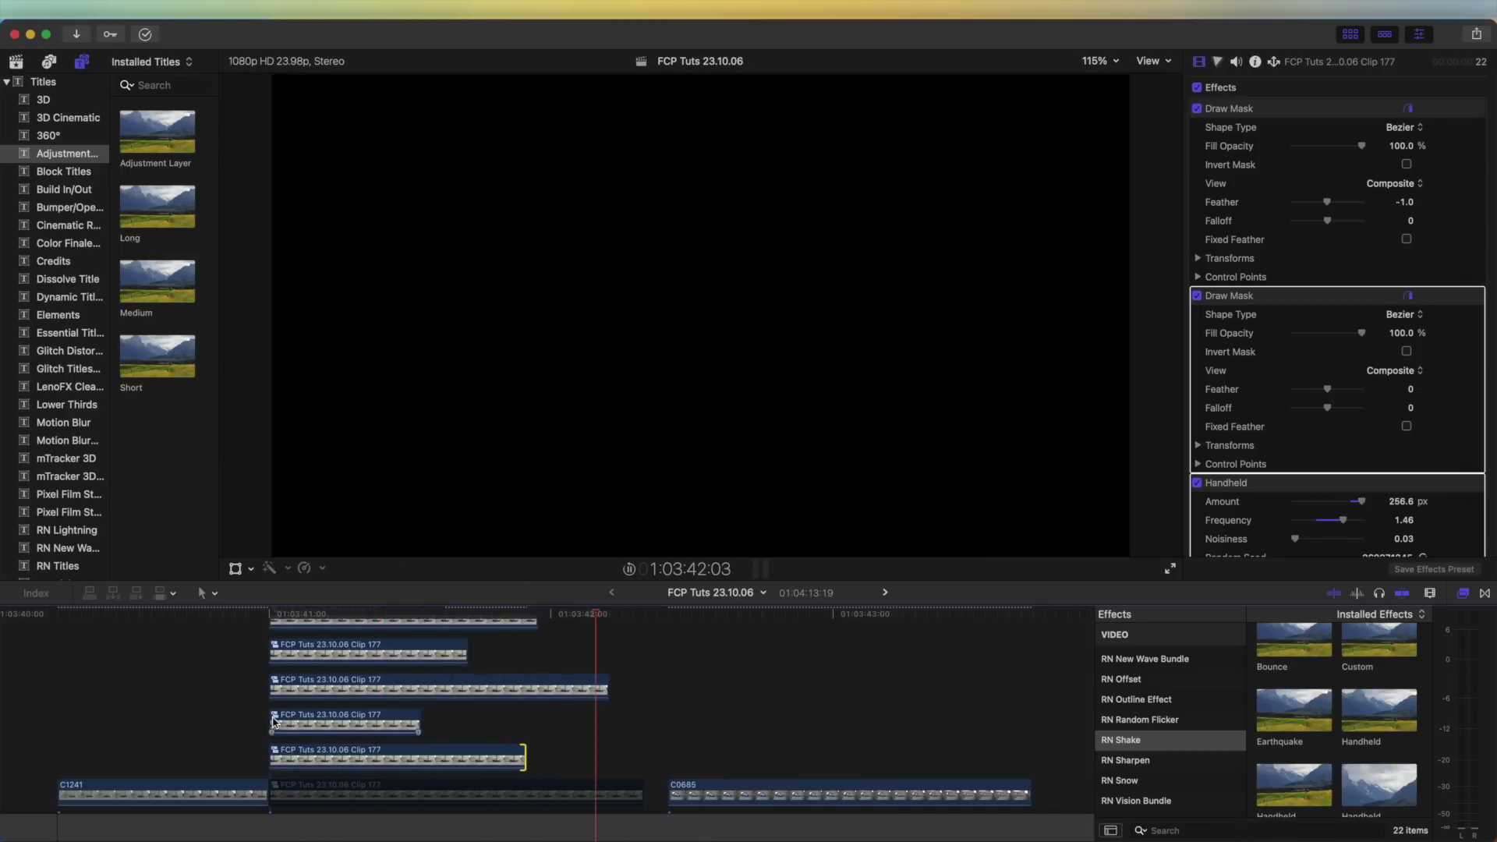
left_click_drag(804, 792, 525, 639)
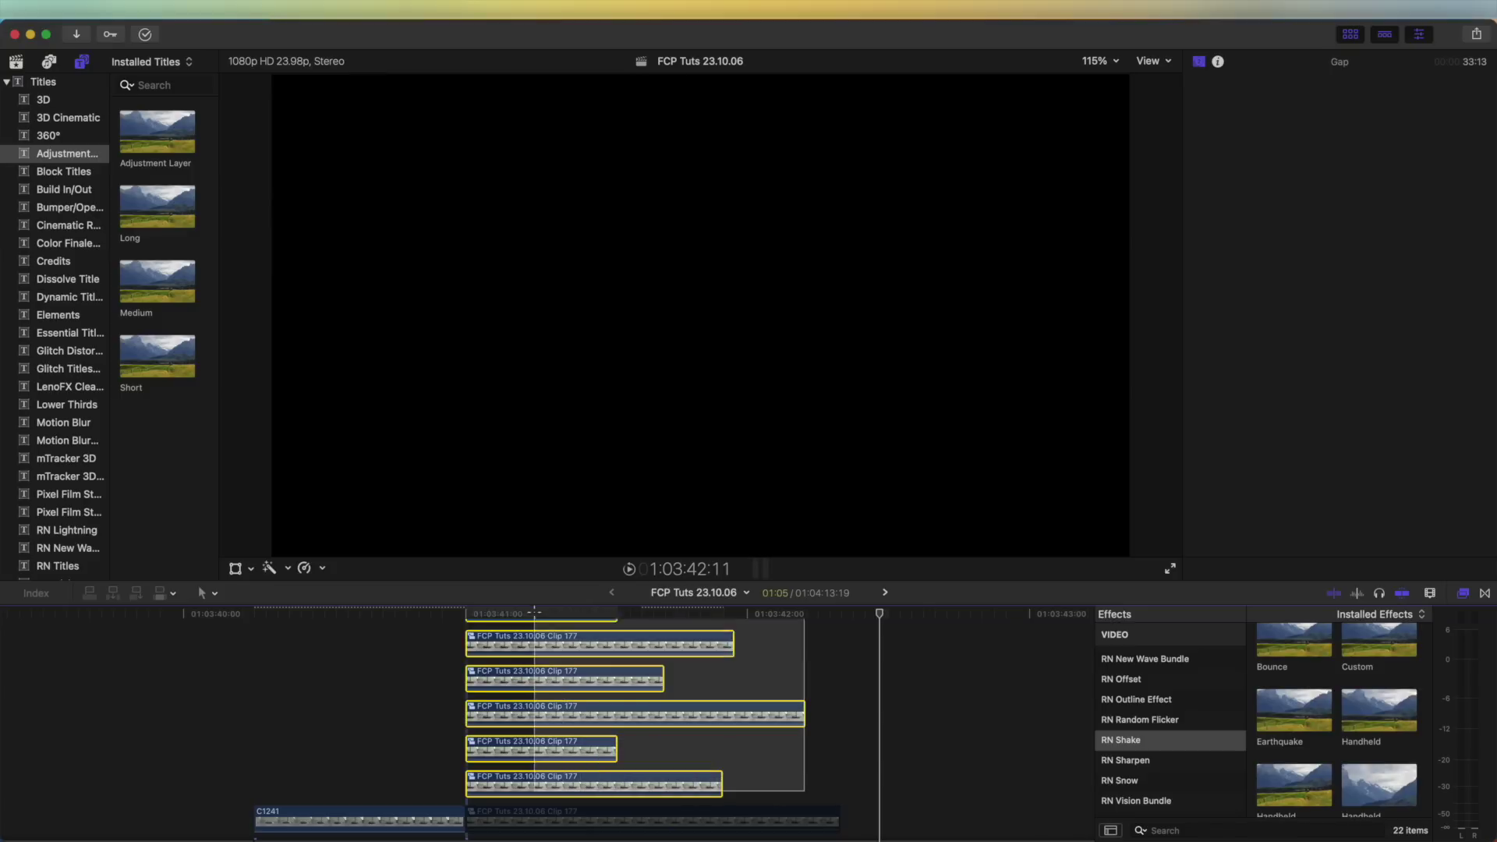
Nest the selected car layers into compound Clip 178, then open the second car's Clip 13.
right_click(551, 664)
left_click(602, 492)
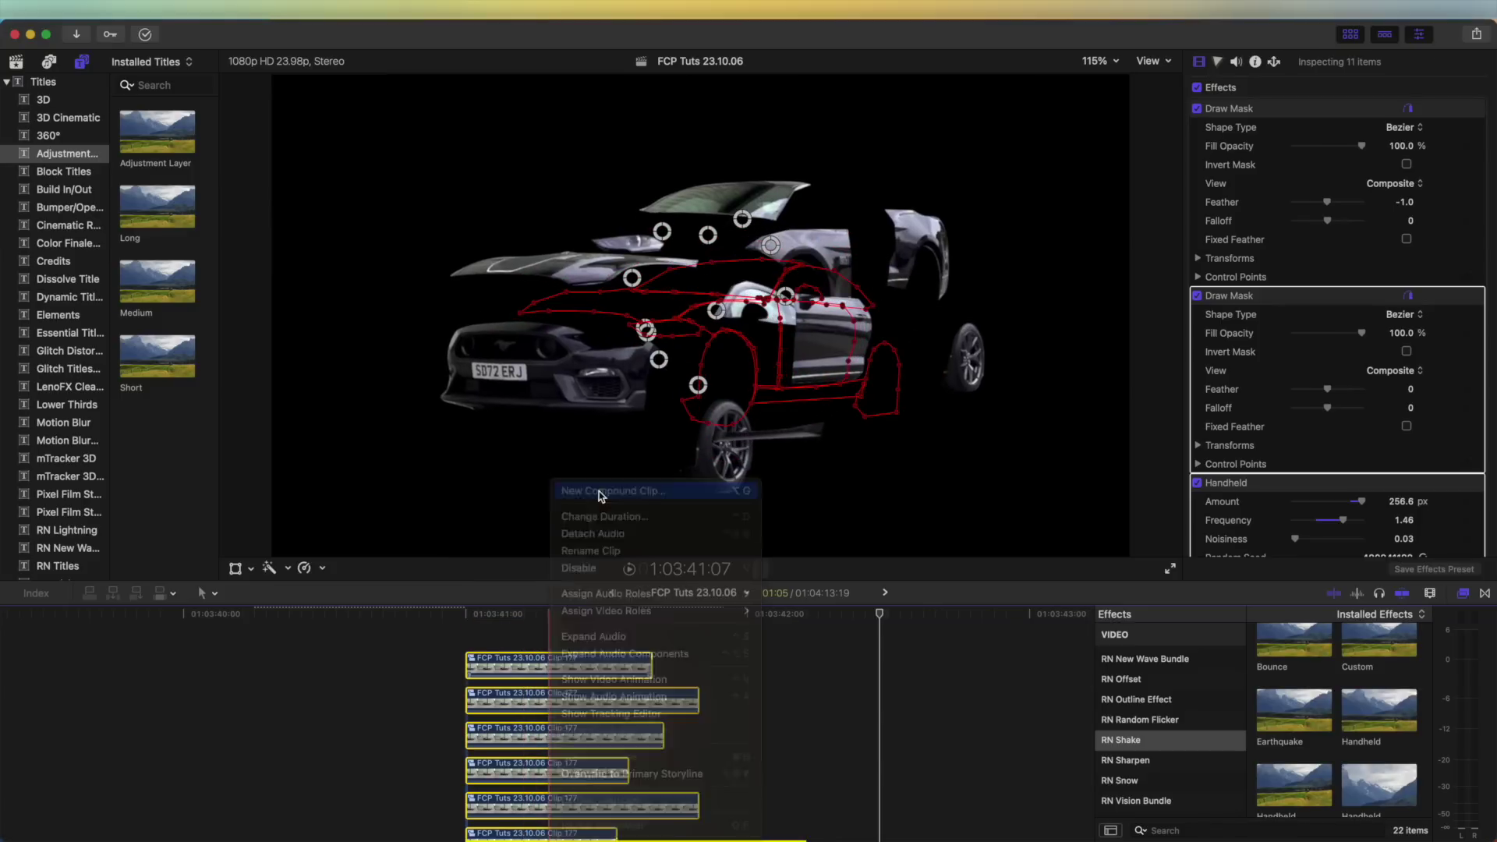
key("Return")
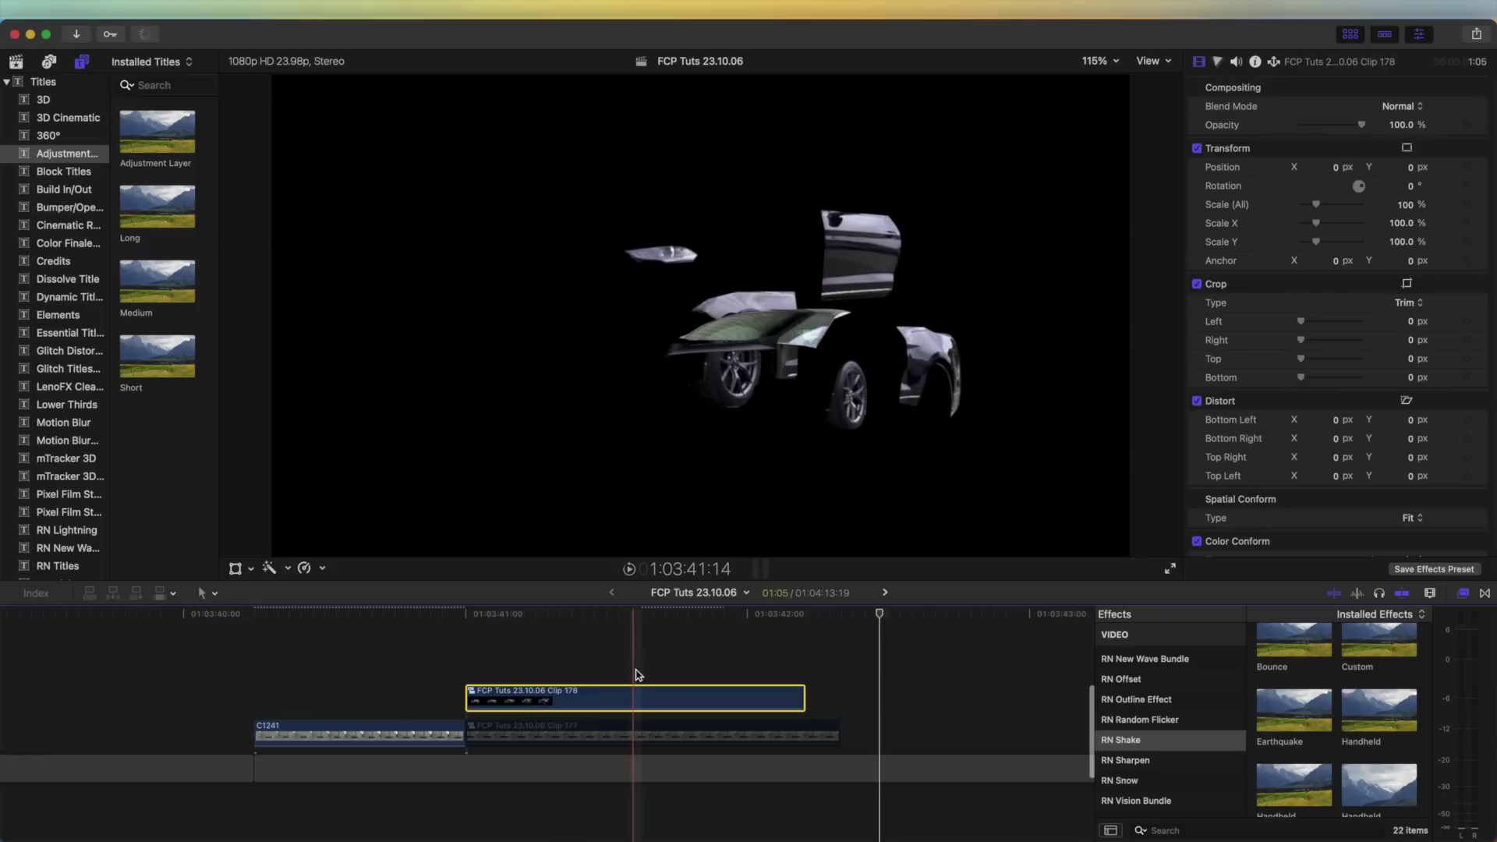
left_click(1051, 621)
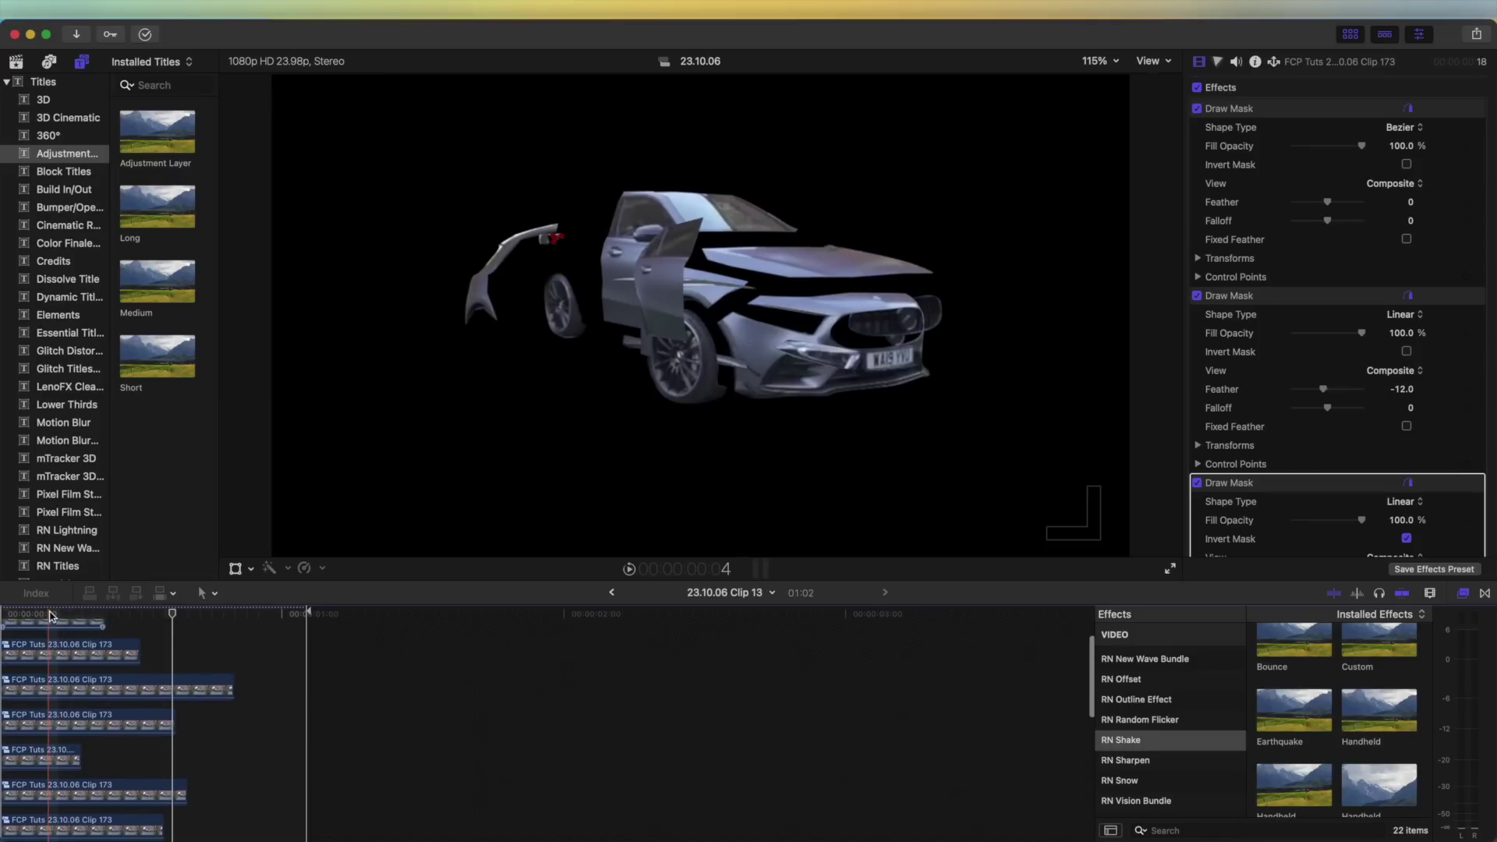
Preview the second car breaking apart, return to the FCP Tuts 23.10.06 project, and select Clip 13.
left_click_drag(29, 615, 173, 622)
left_click(612, 593)
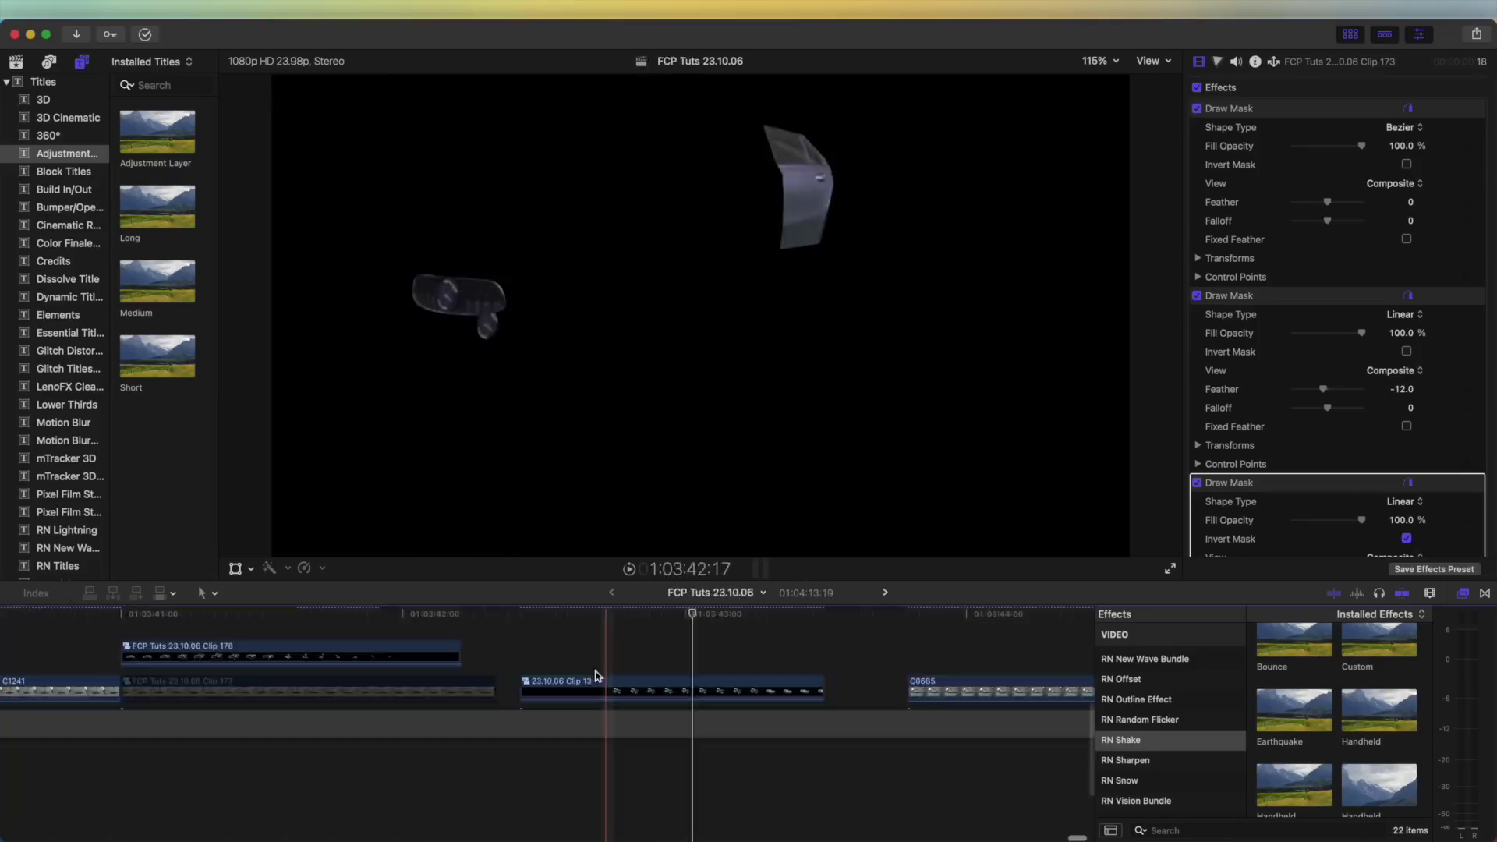
left_click(675, 687)
left_click_drag(659, 618, 644, 692)
left_click(645, 692)
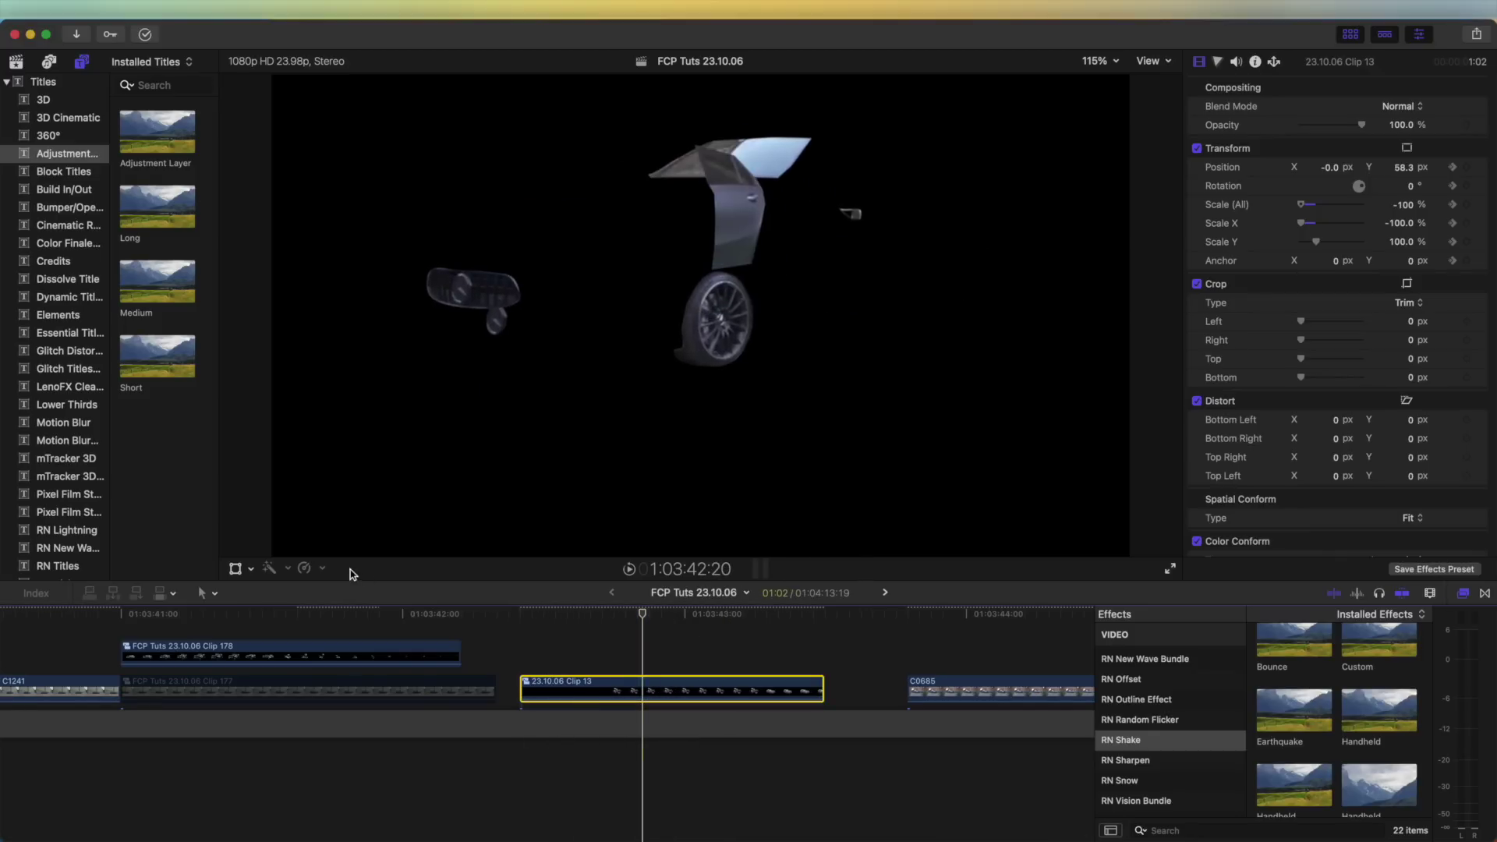
Reverse Clip 13 so the second car reassembles, and scrub to check it.
left_click(309, 568)
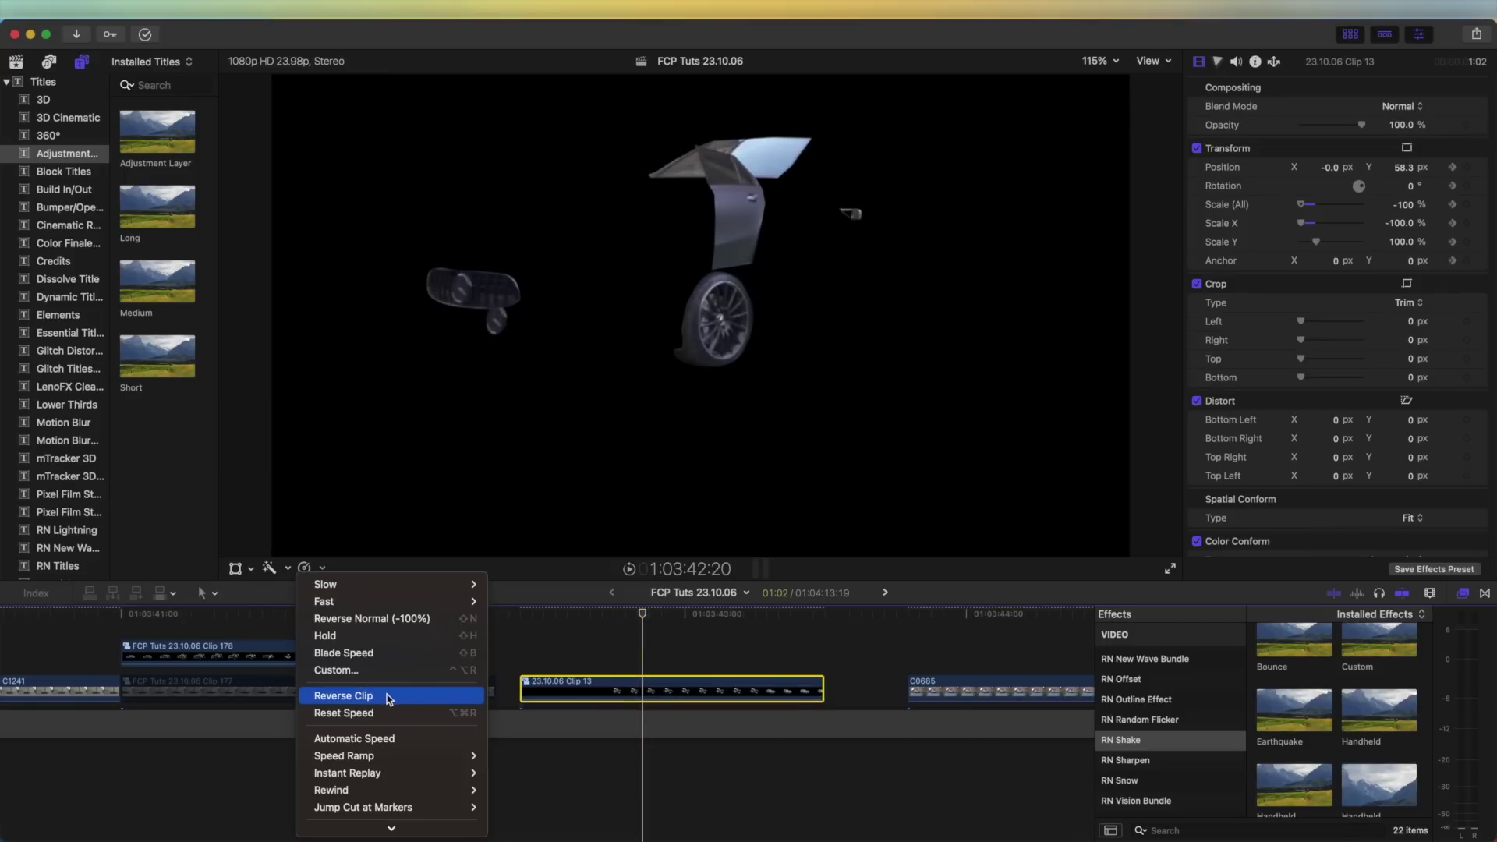
left_click(593, 650)
left_click_drag(604, 620, 817, 626)
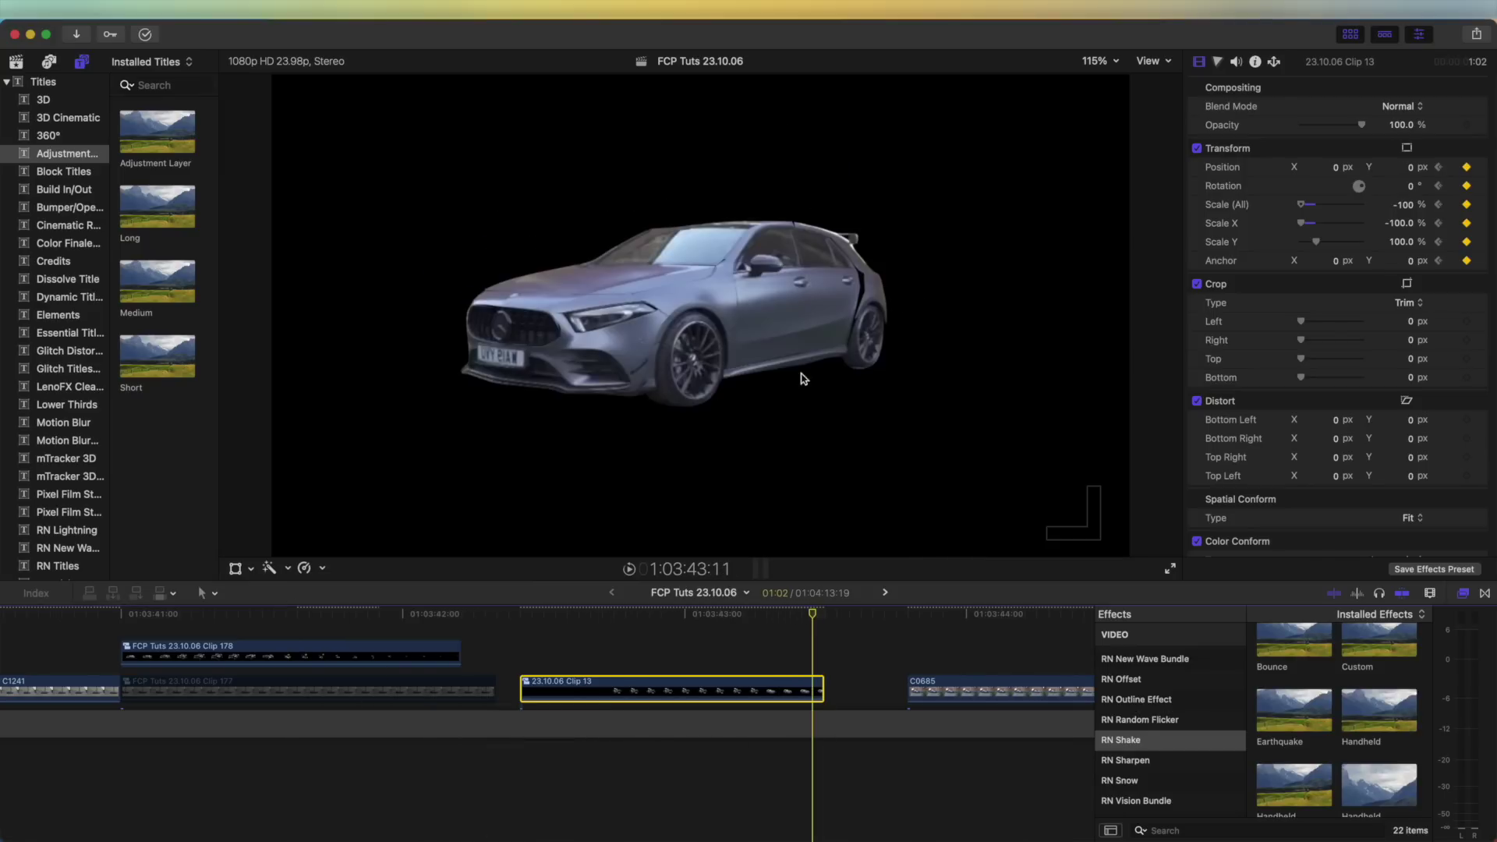
Move Clip 13 up as a connected clip above Clip 178.
scroll(765, 636, "left", 4)
scroll(765, 636, "up", 2)
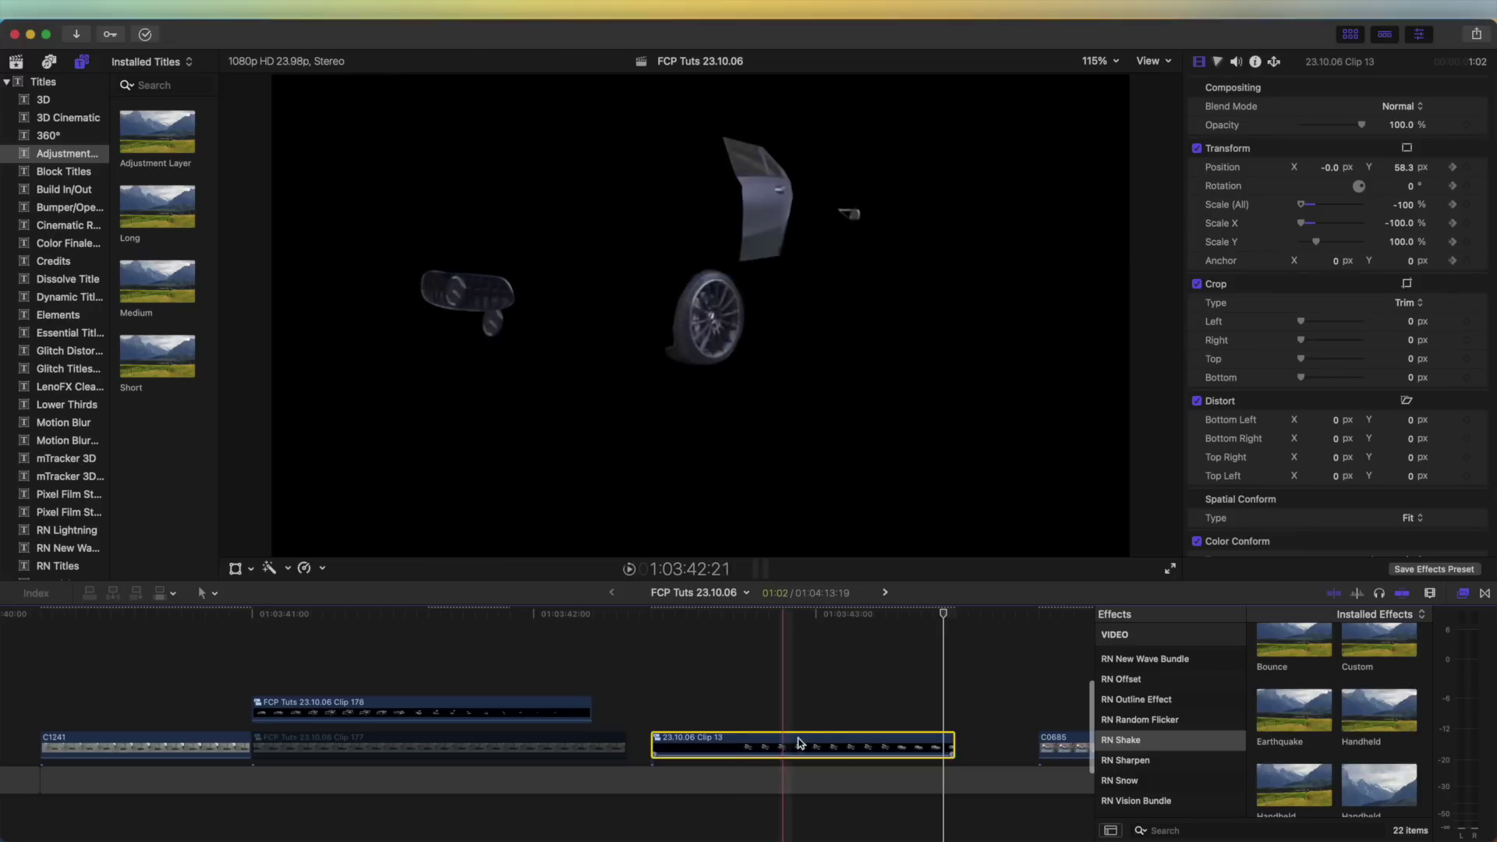
left_click_drag(833, 740, 479, 668)
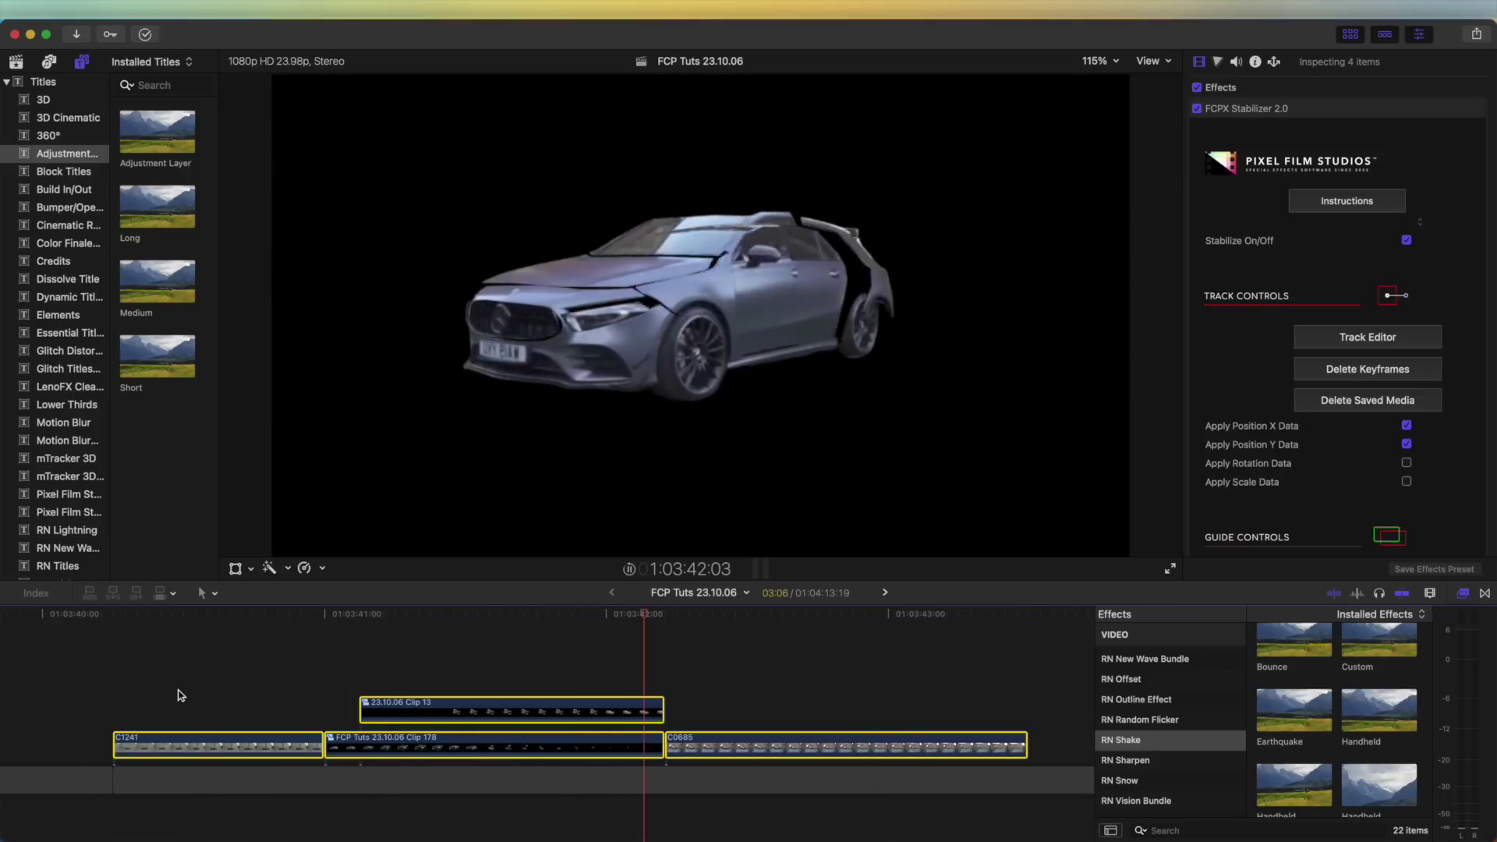
key("space")
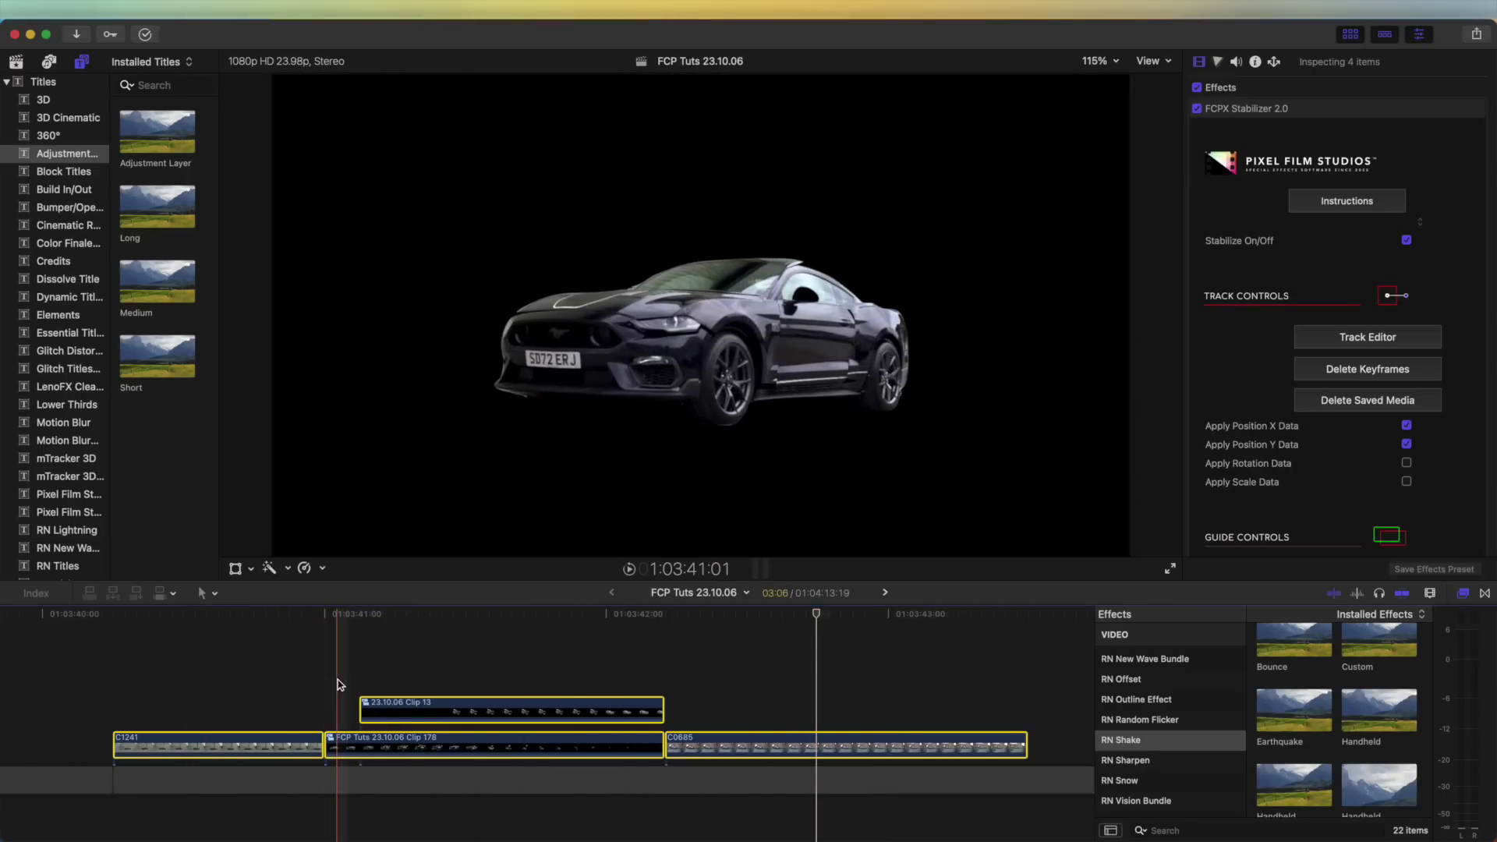
left_click(340, 612)
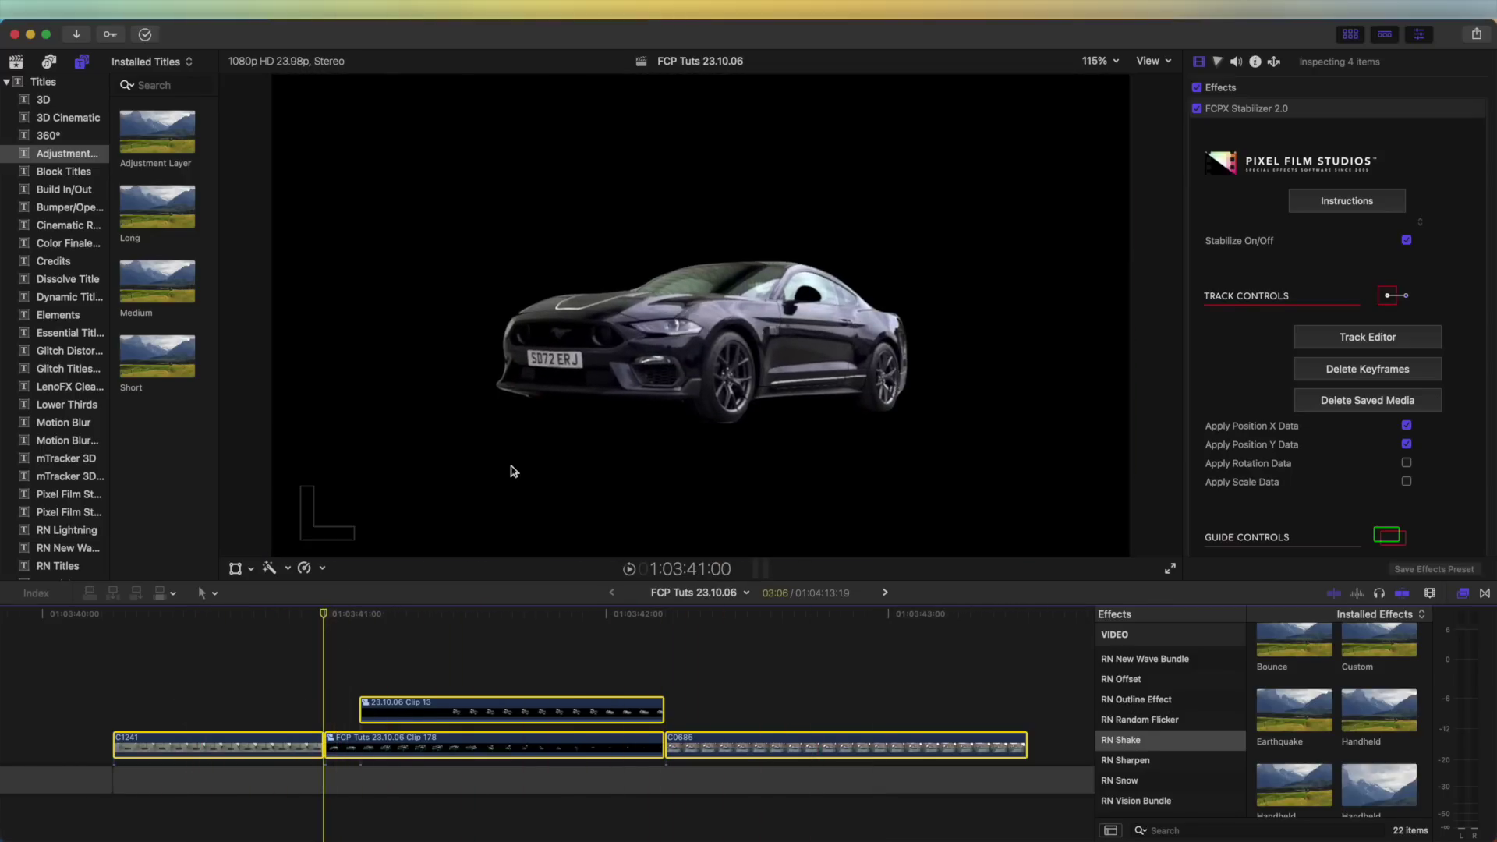
left_click(326, 616)
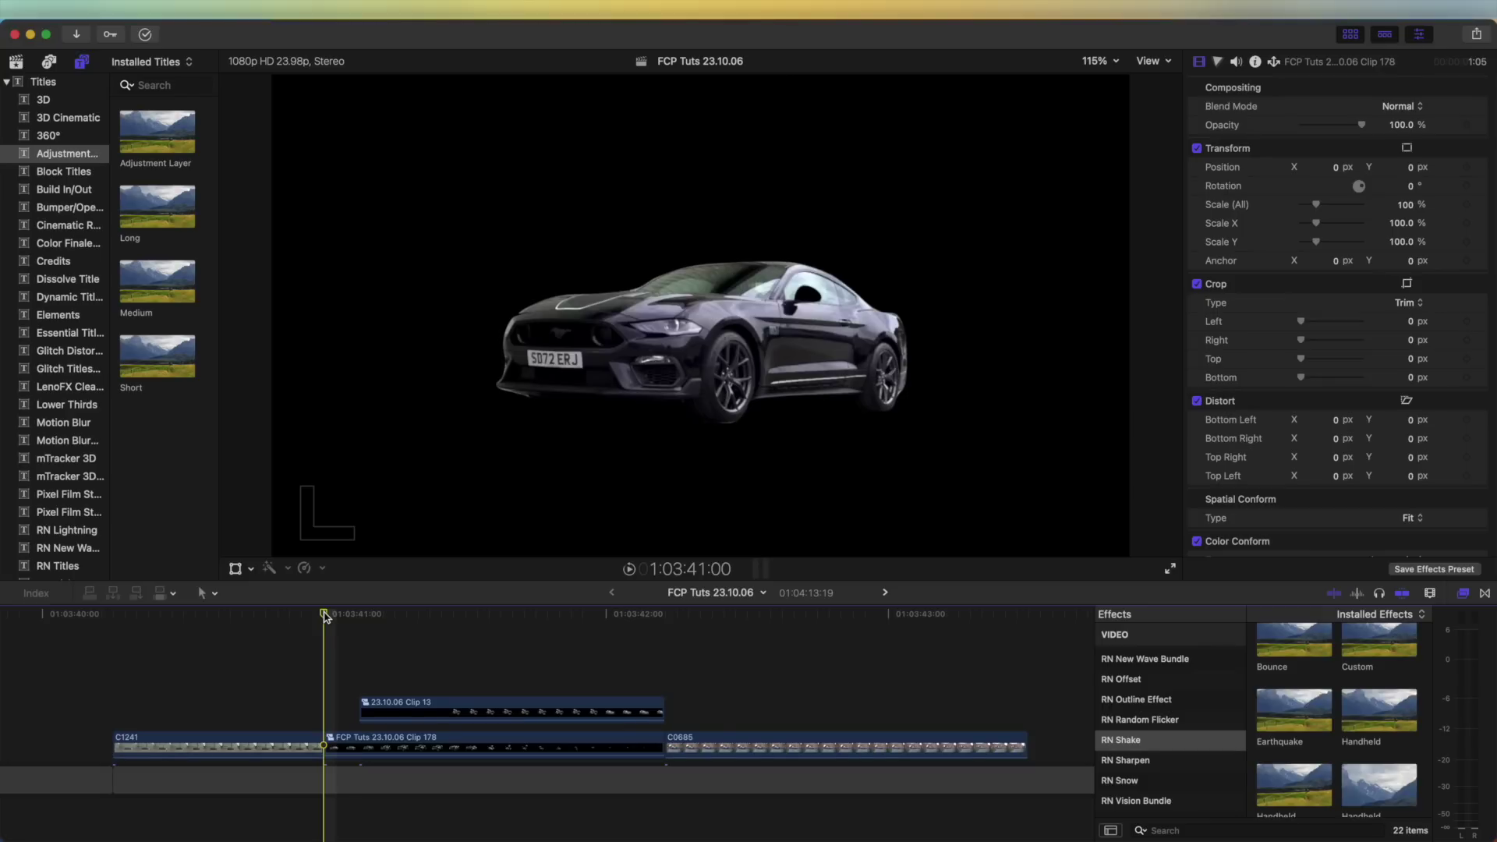
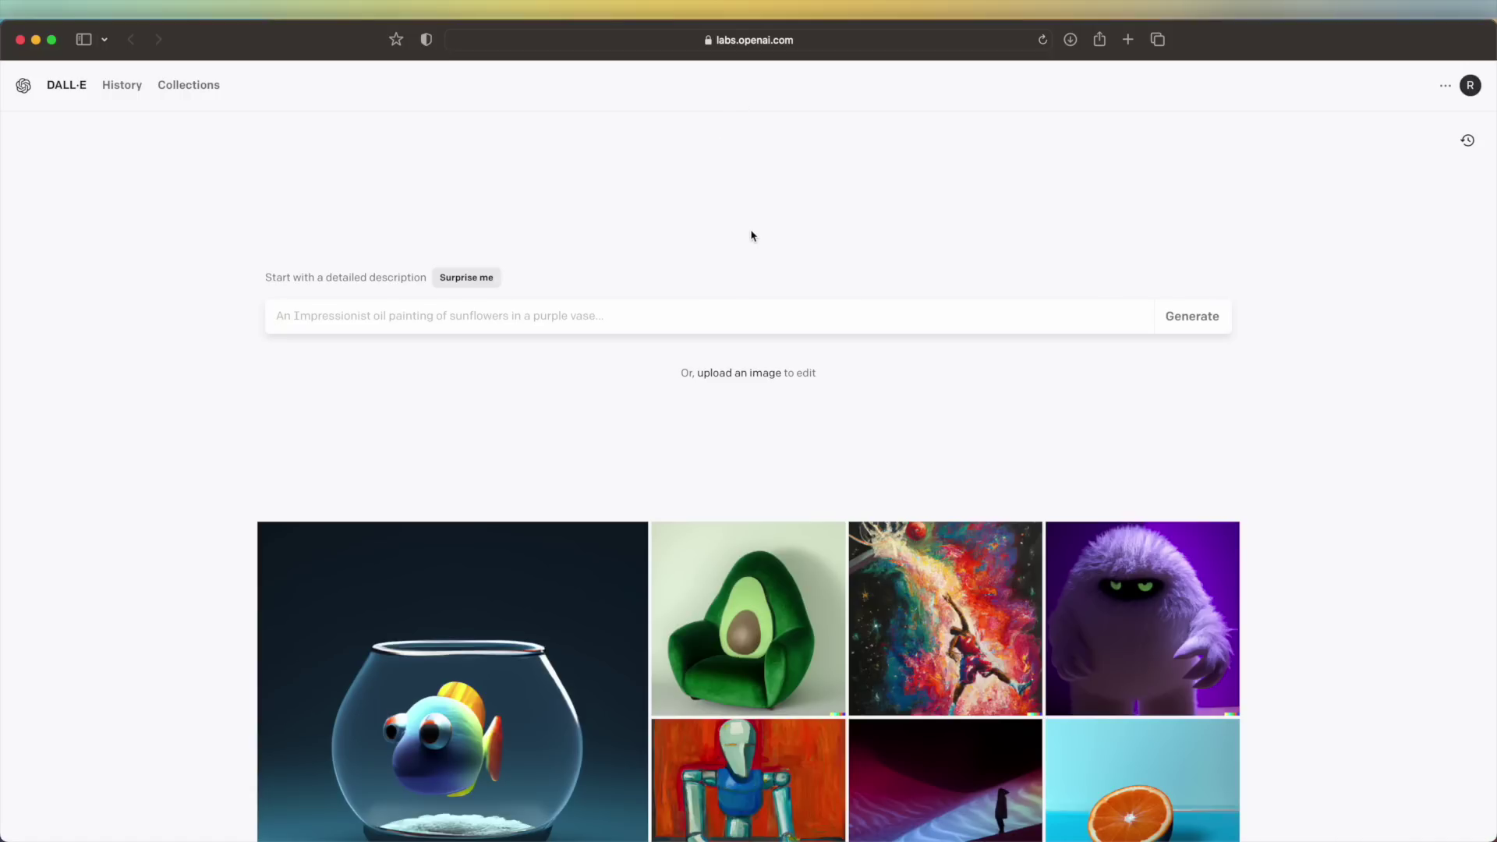
Upload mustang.jpg to DALL-E without cropping and drag the generation frame over the car.
left_click(735, 375)
left_click(394, 364)
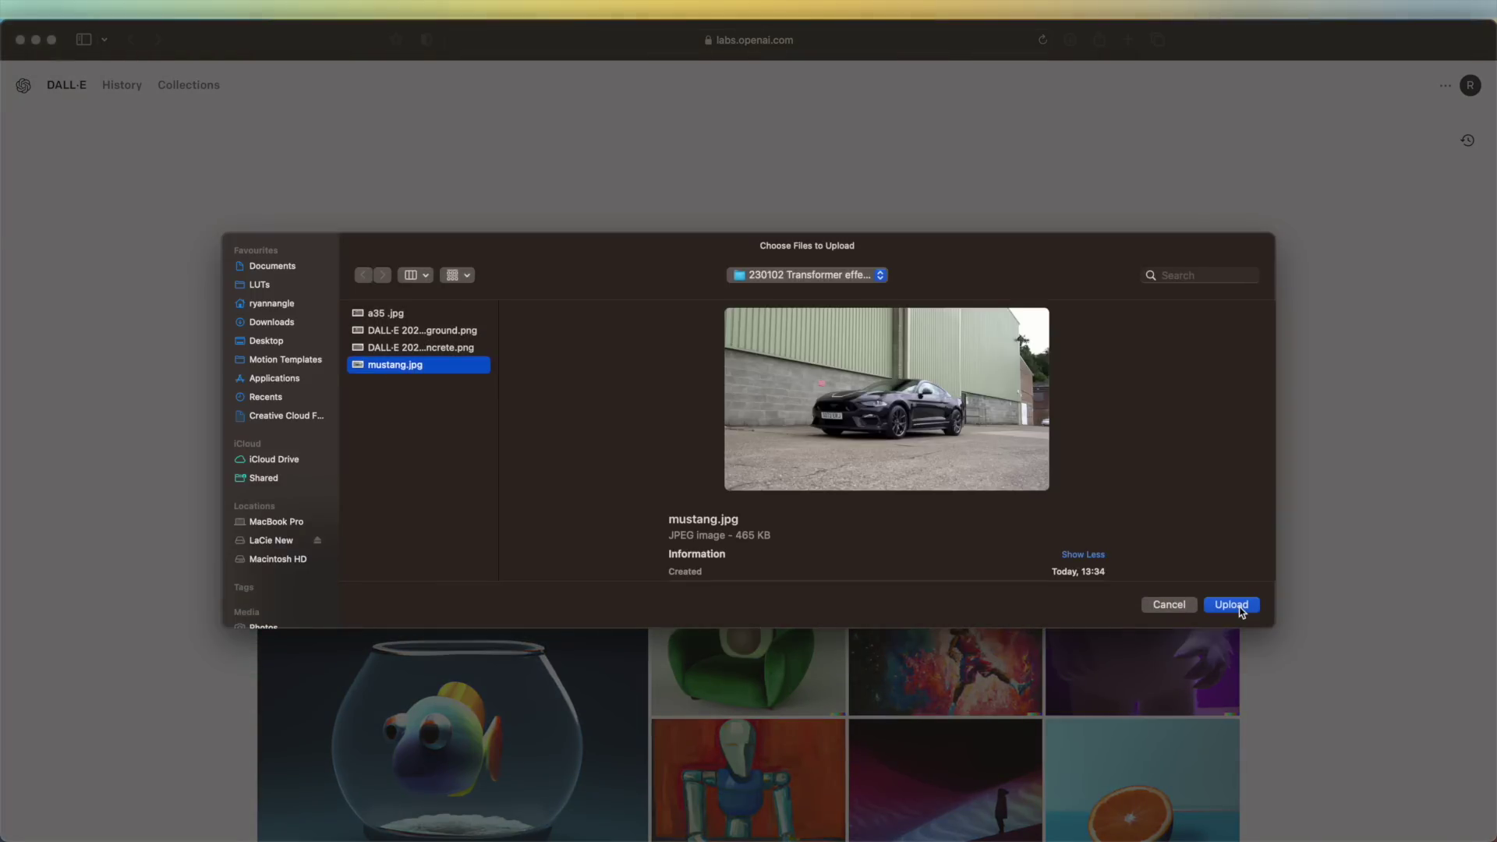
left_click(1239, 607)
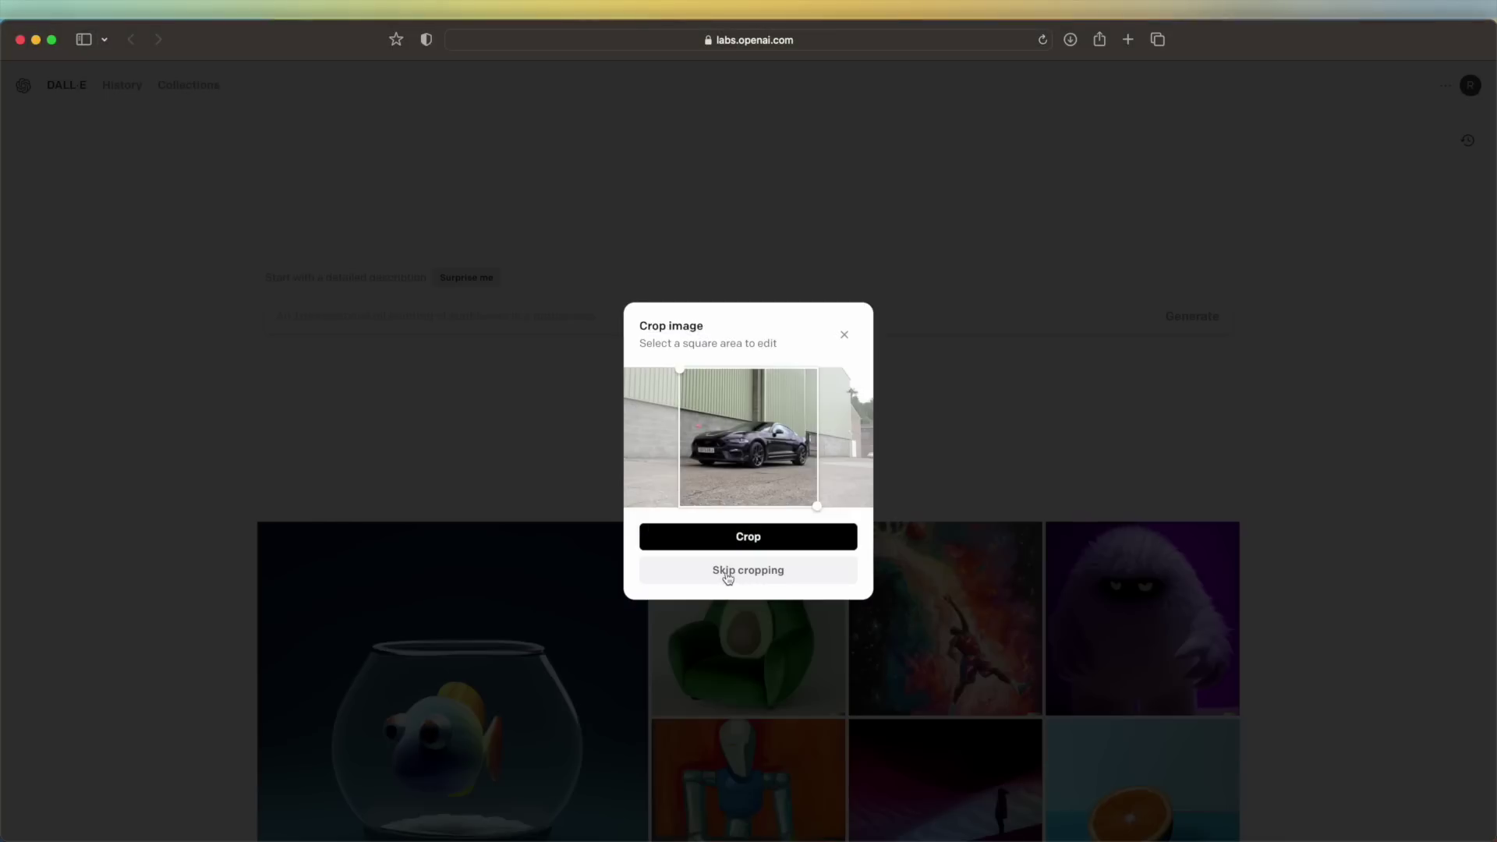
left_click(768, 578)
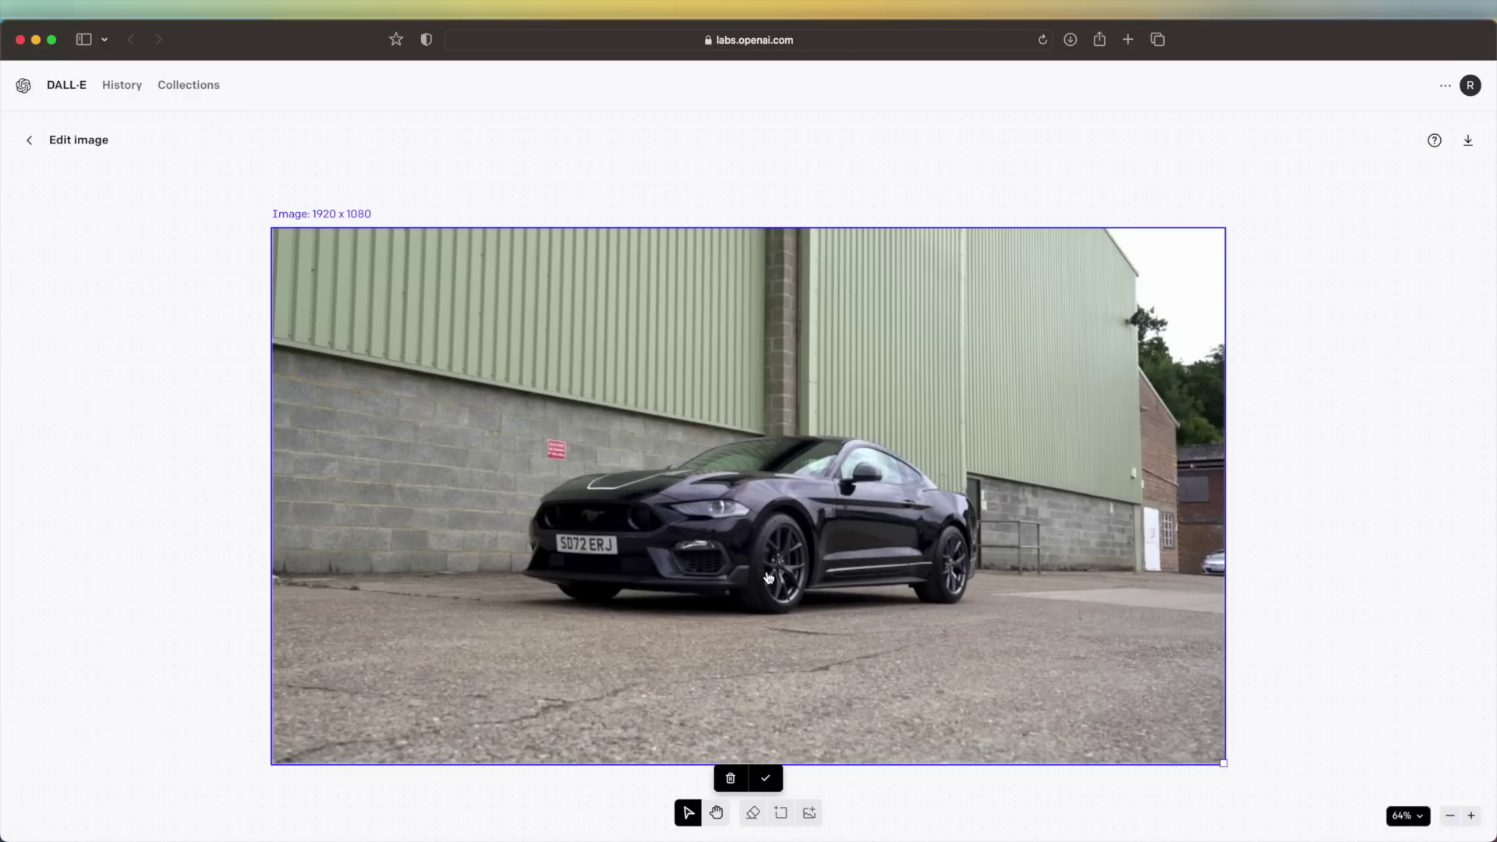
left_click(766, 745)
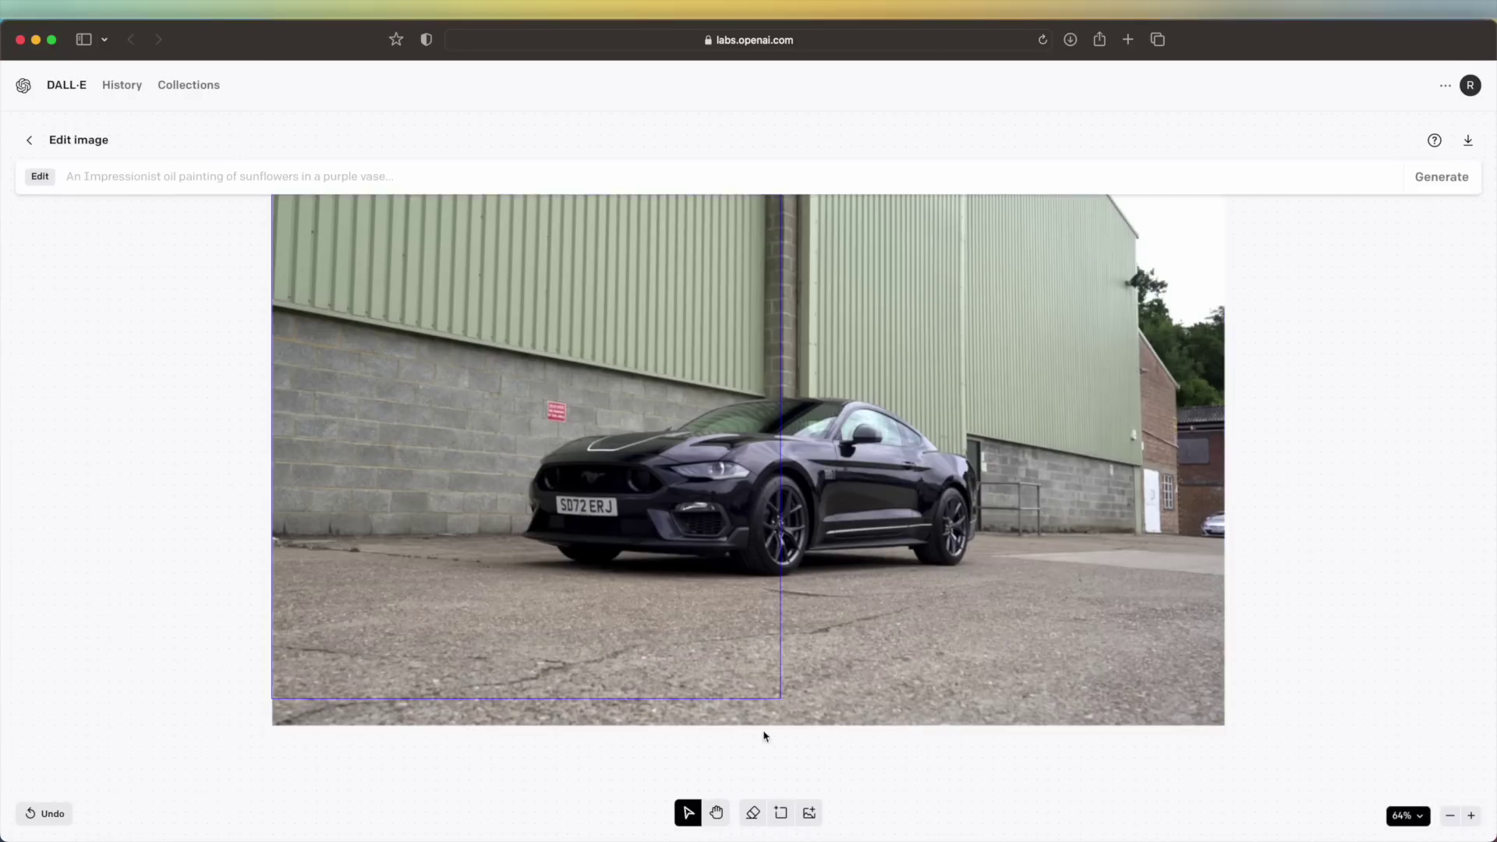
left_click_drag(484, 451, 704, 451)
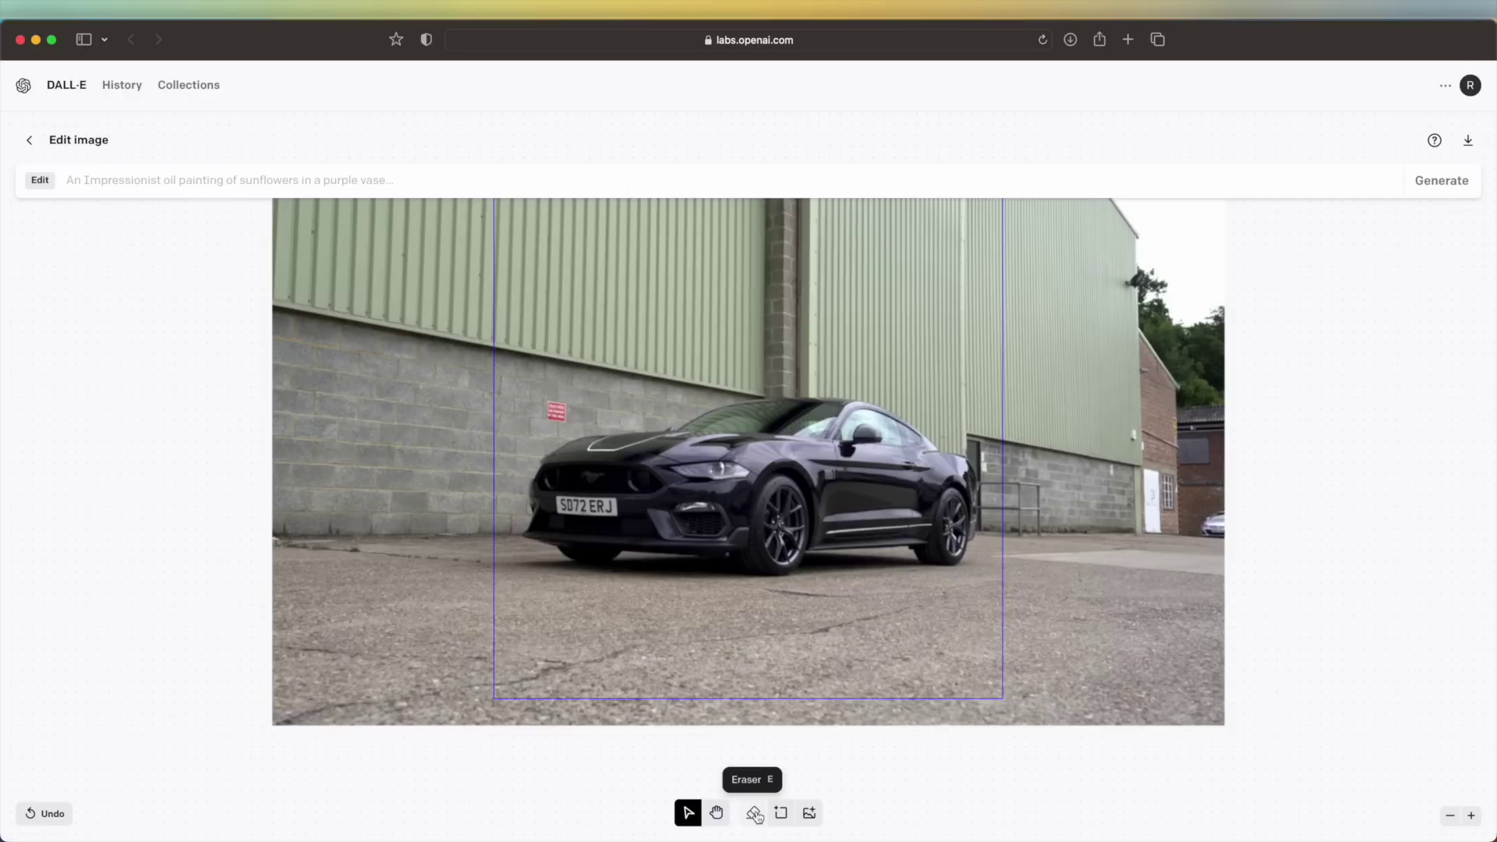
Erase the car, generate an 'empty concrete road' fill, accept it and download the PNG.
left_click(754, 813)
mouse_move(556, 512)
left_mouse_down()
mouse_move(581, 488)
mouse_move(690, 472)
mouse_move(889, 547)
mouse_move(795, 557)
left_mouse_up()
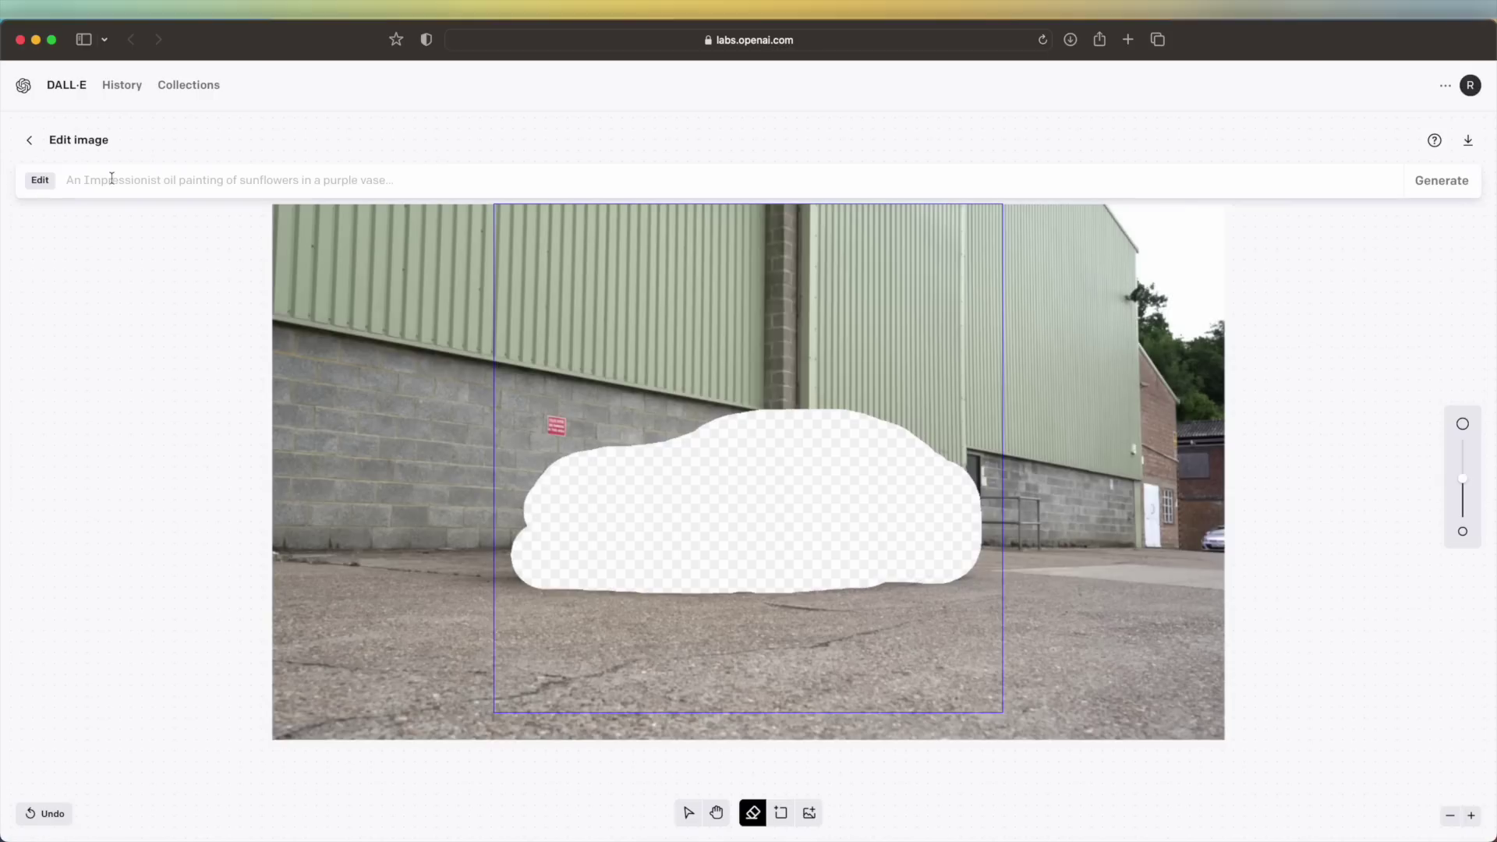
left_click(199, 169)
type("empty concrete road")
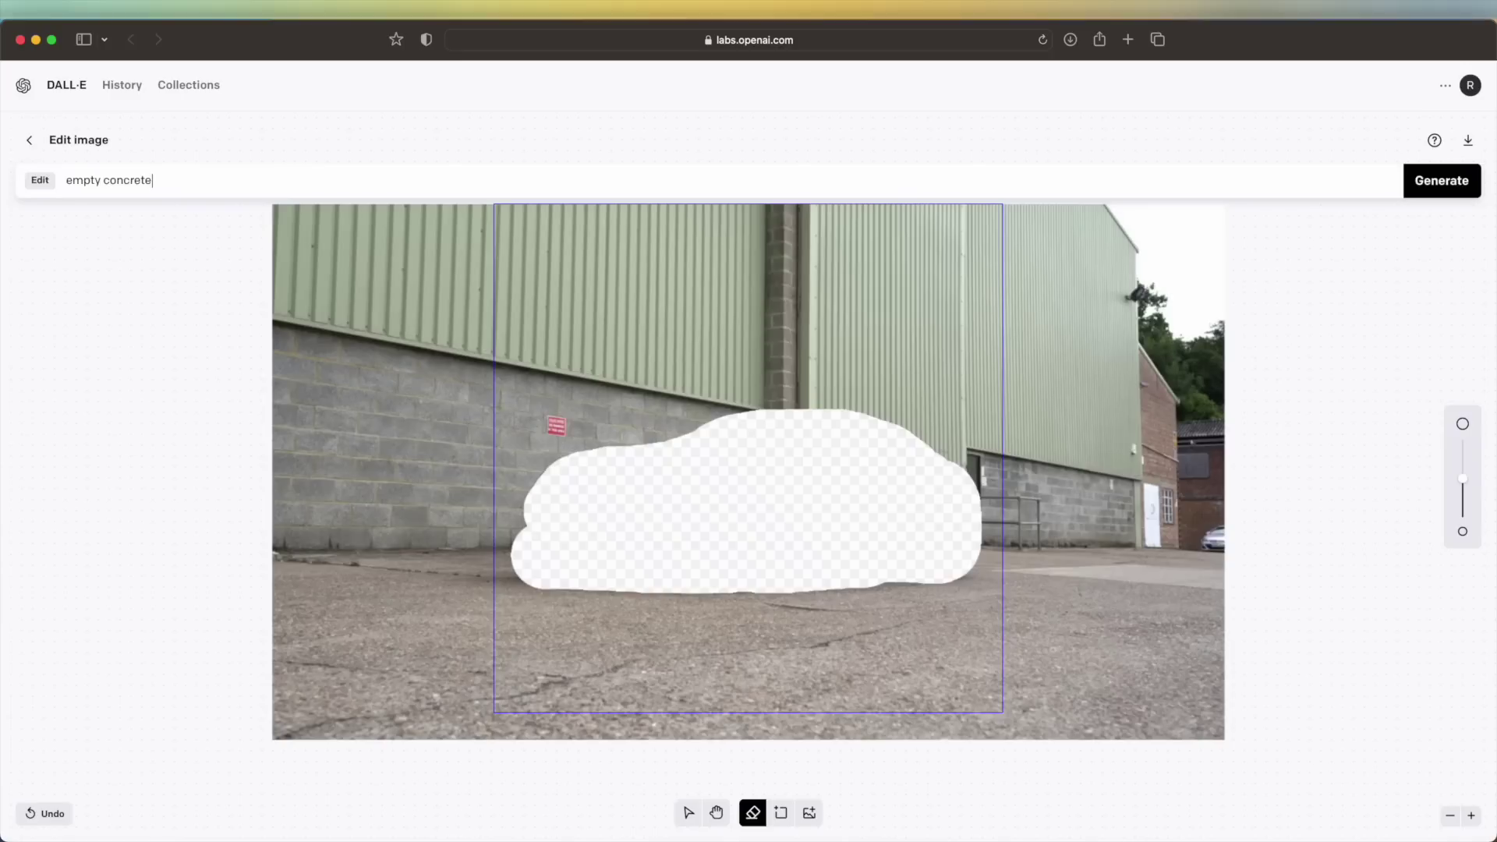
left_click(1420, 186)
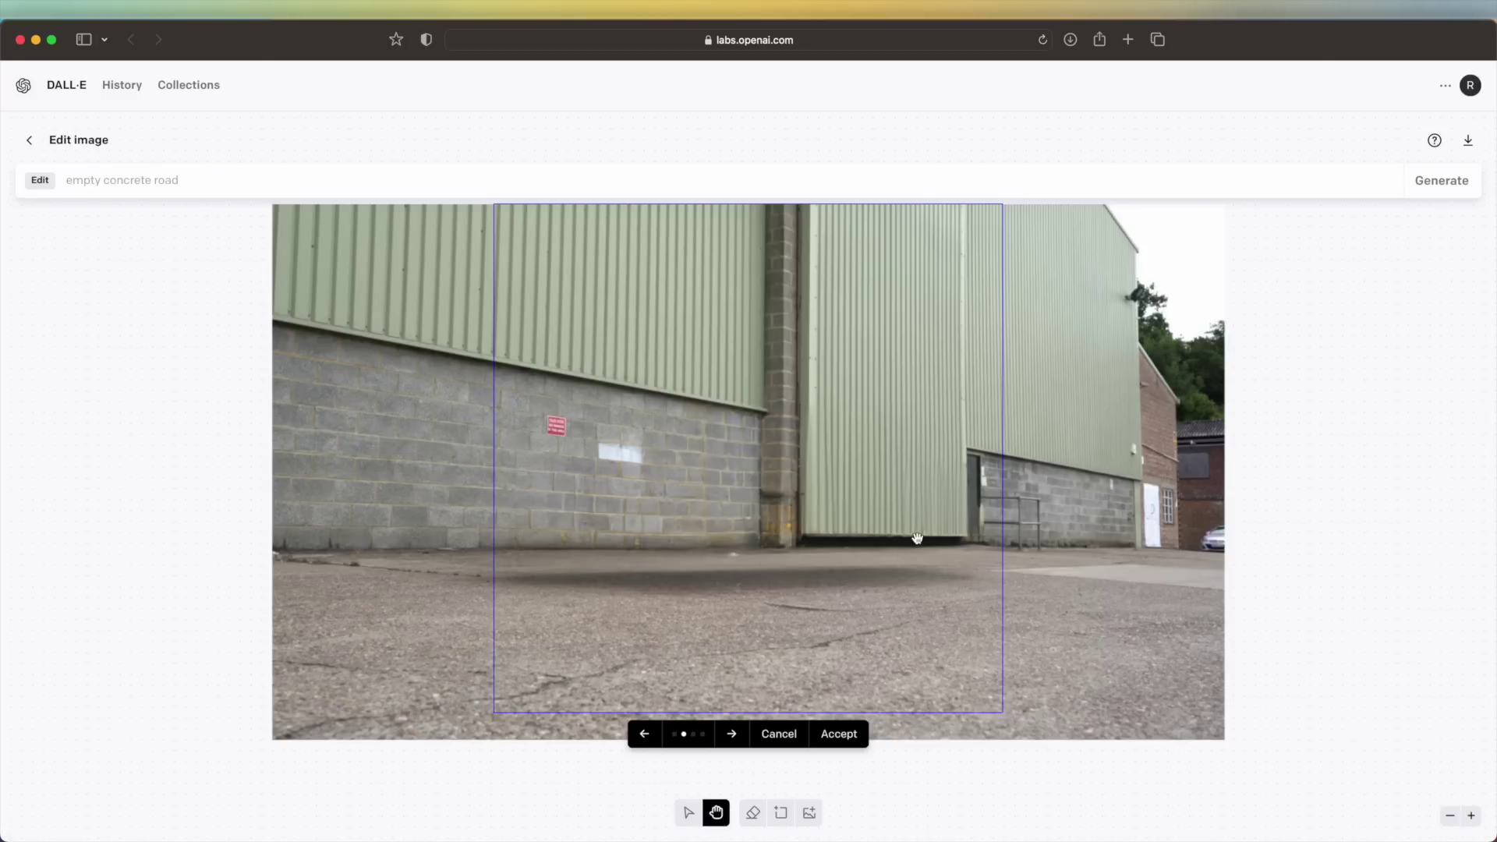
left_click(841, 734)
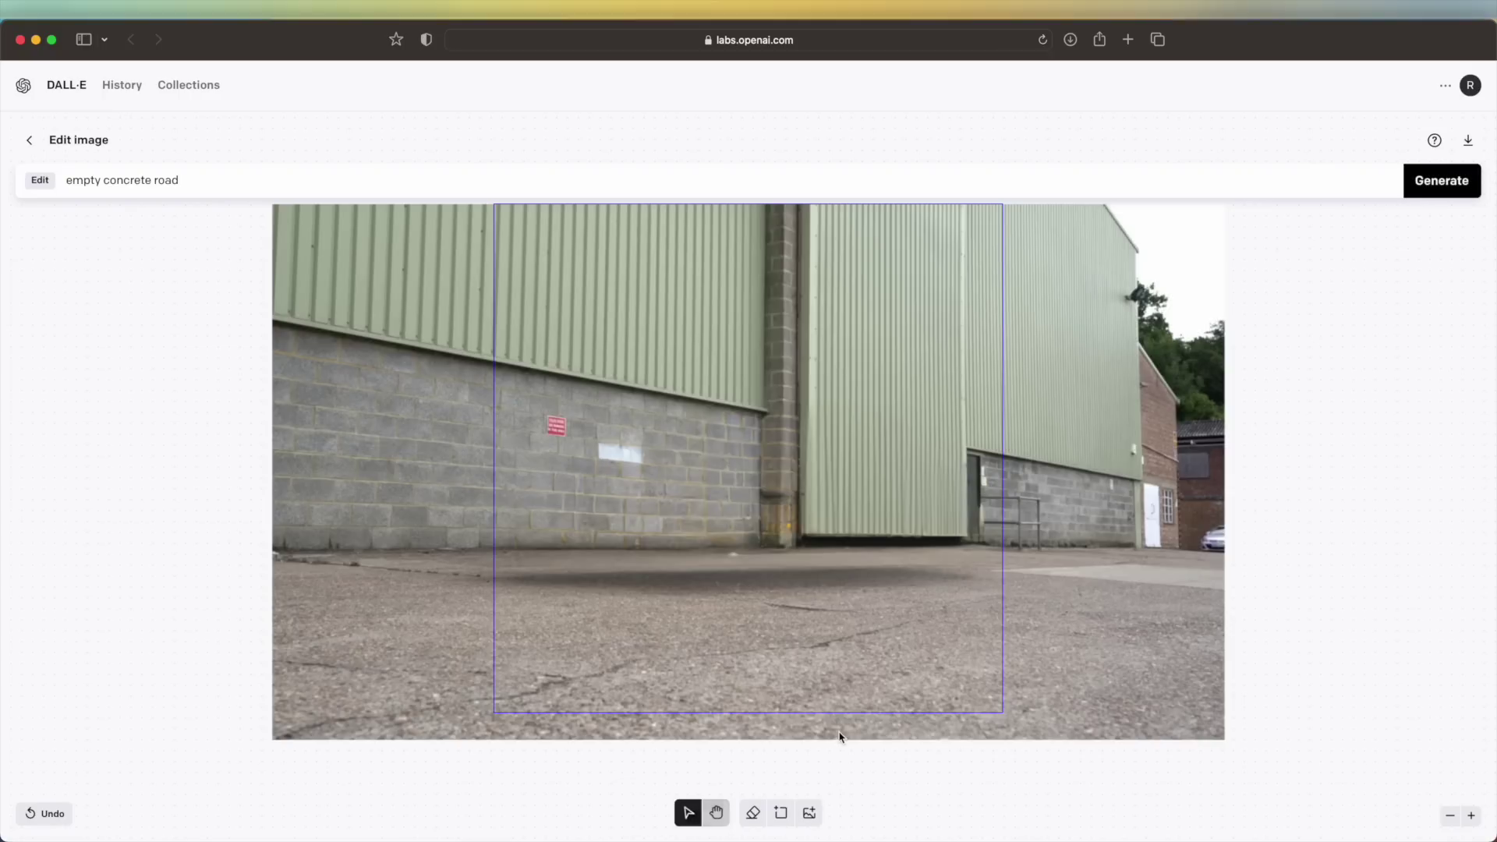
left_click(1469, 142)
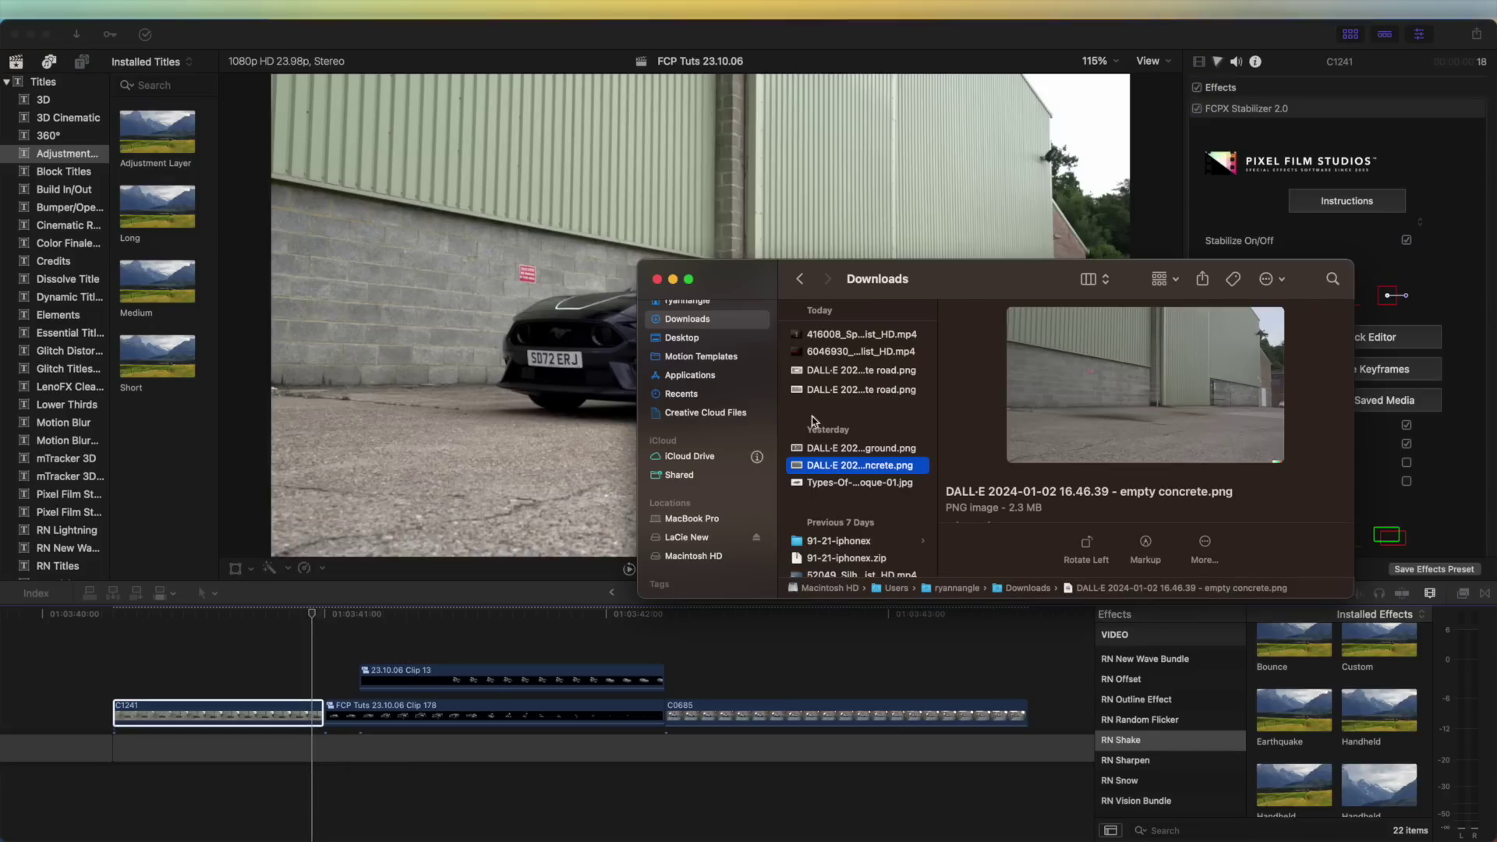
Drag the empty-road PNG from Downloads into the primary storyline beneath Clip 178.
left_click(863, 389)
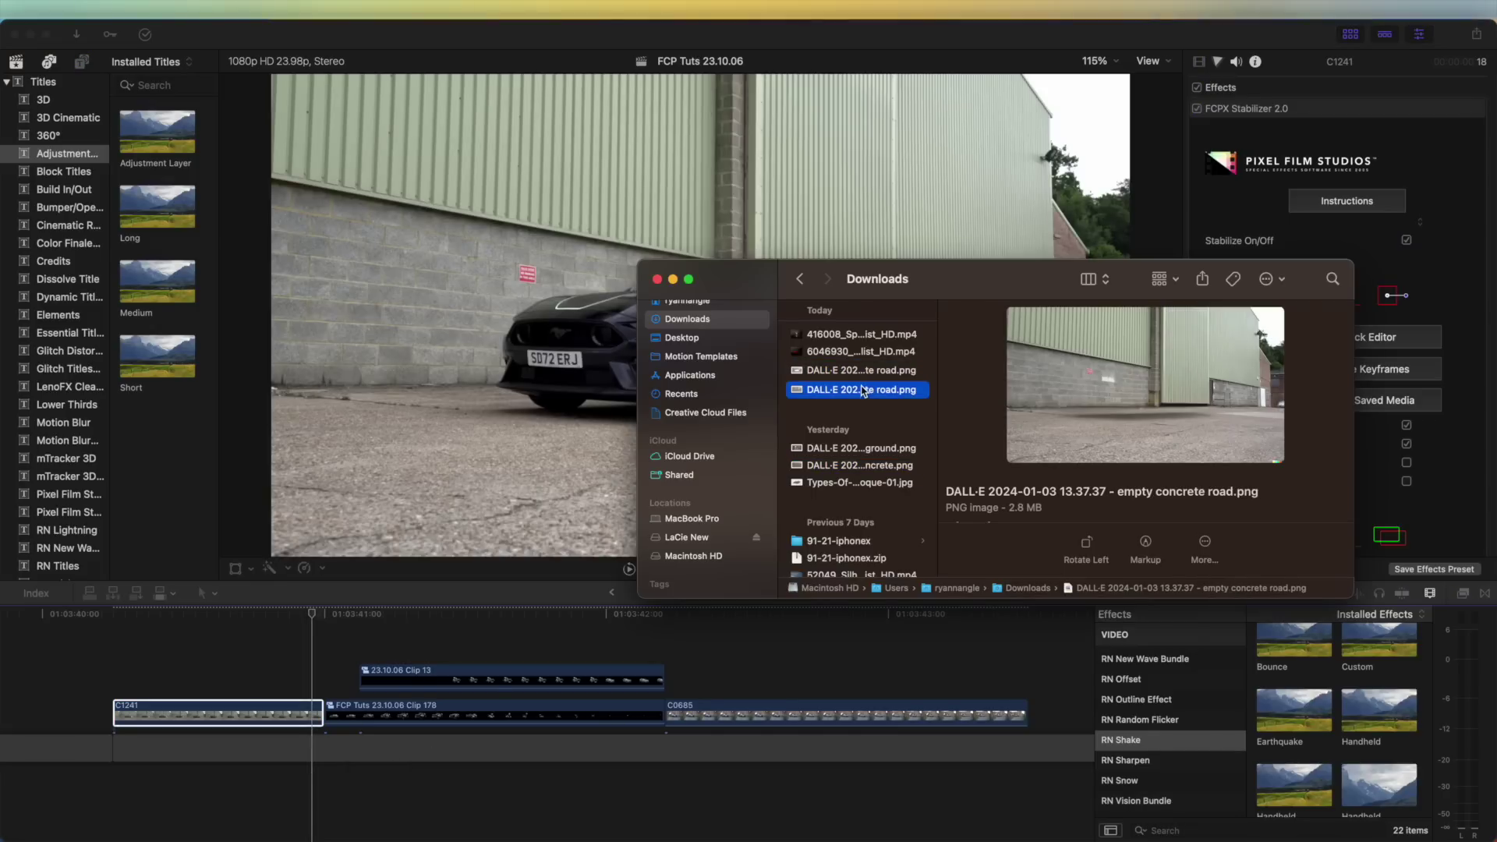
left_click_drag(862, 389, 663, 671)
mouse_move(436, 682)
left_mouse_down()
mouse_move(421, 714)
mouse_move(433, 711)
left_mouse_up()
left_click(421, 615)
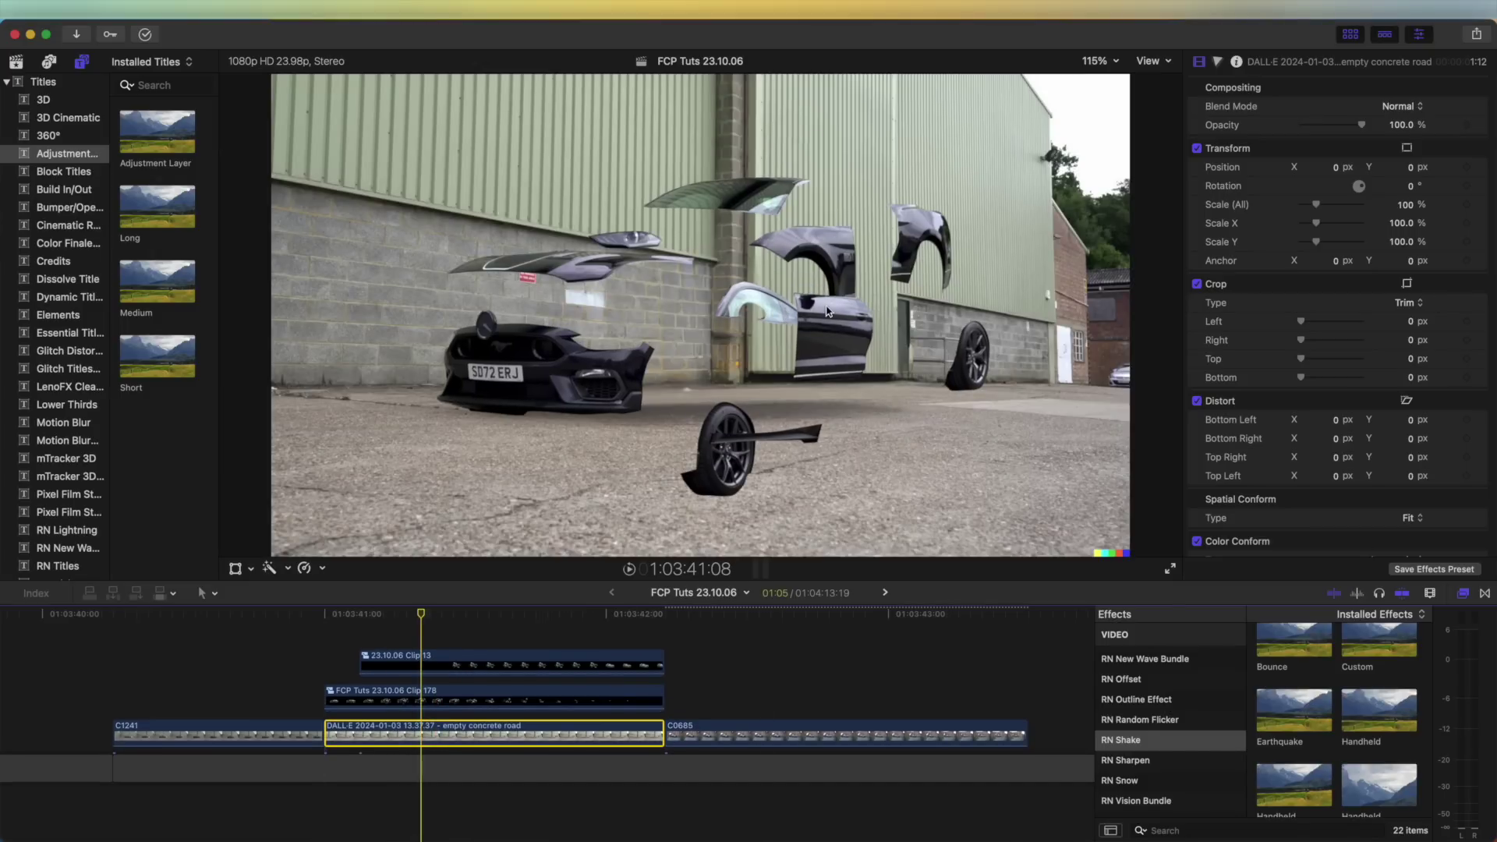
left_click(676, 614)
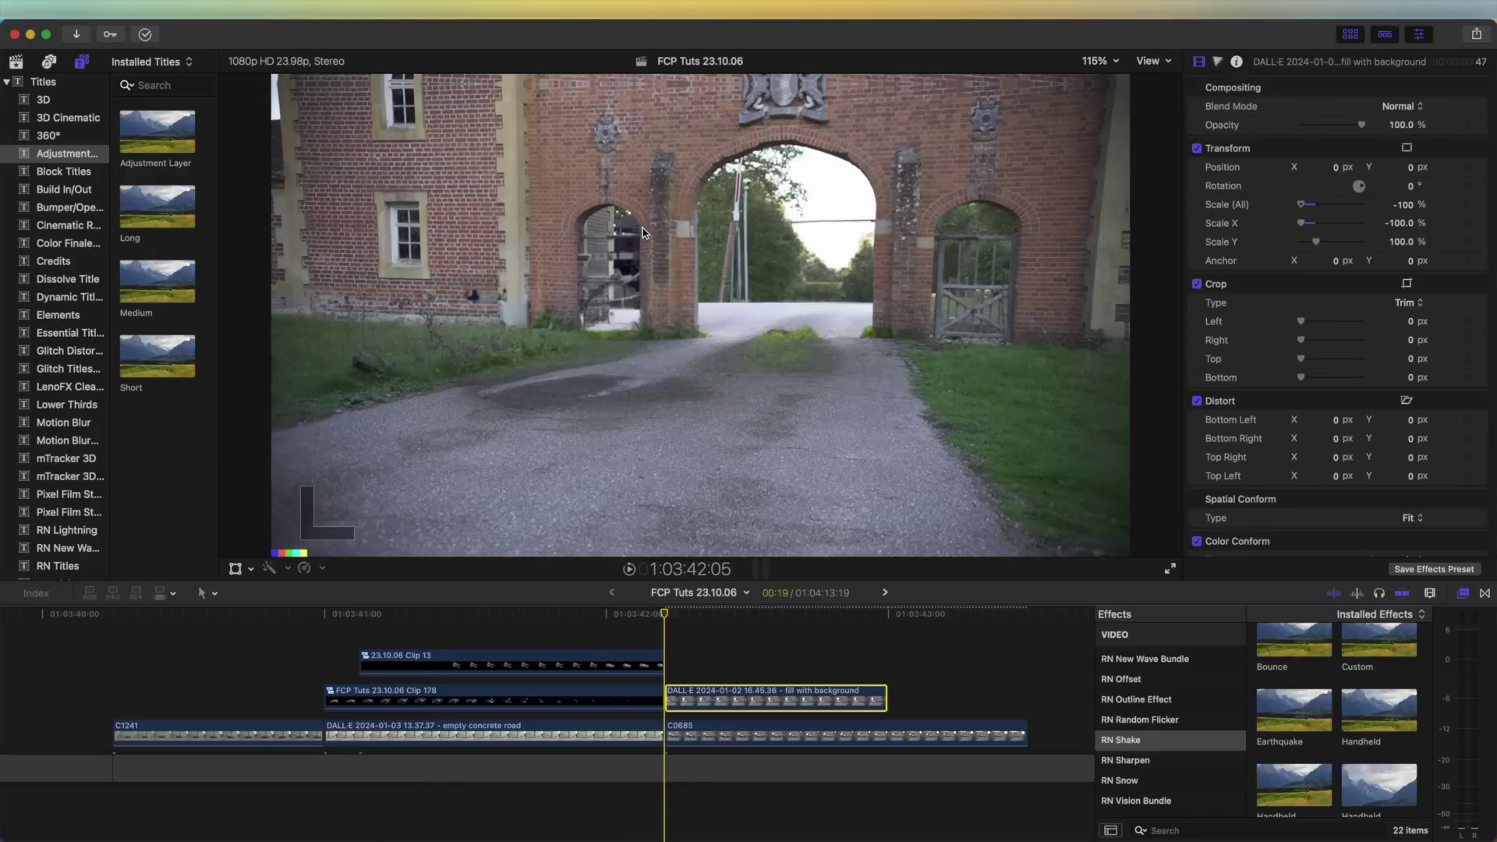
Toggle the mirrored fill-with-background clip off and back on to compare.
key("v")
key("v")
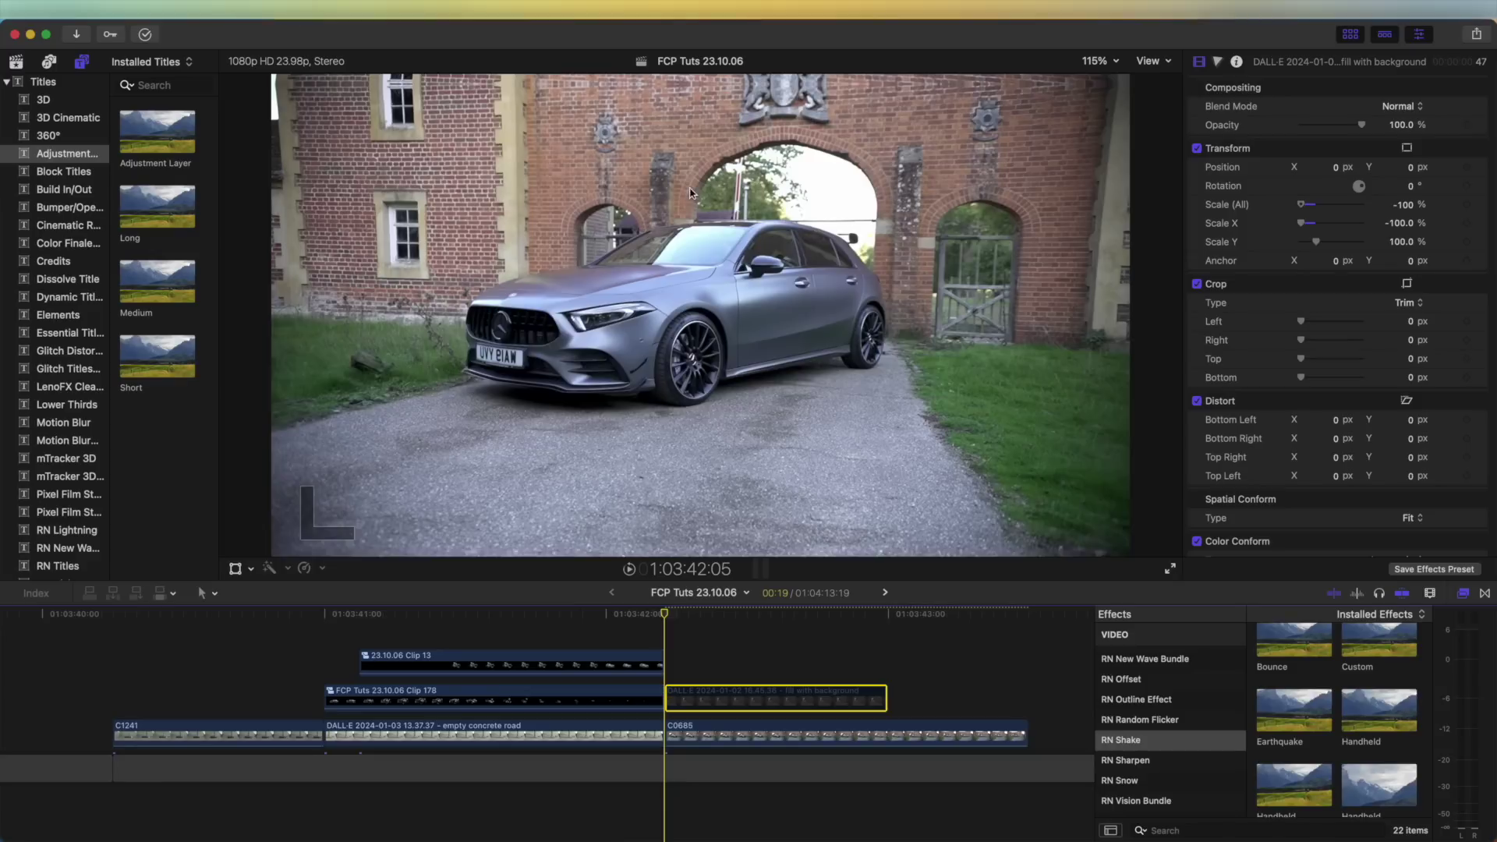
key("v")
key("v")
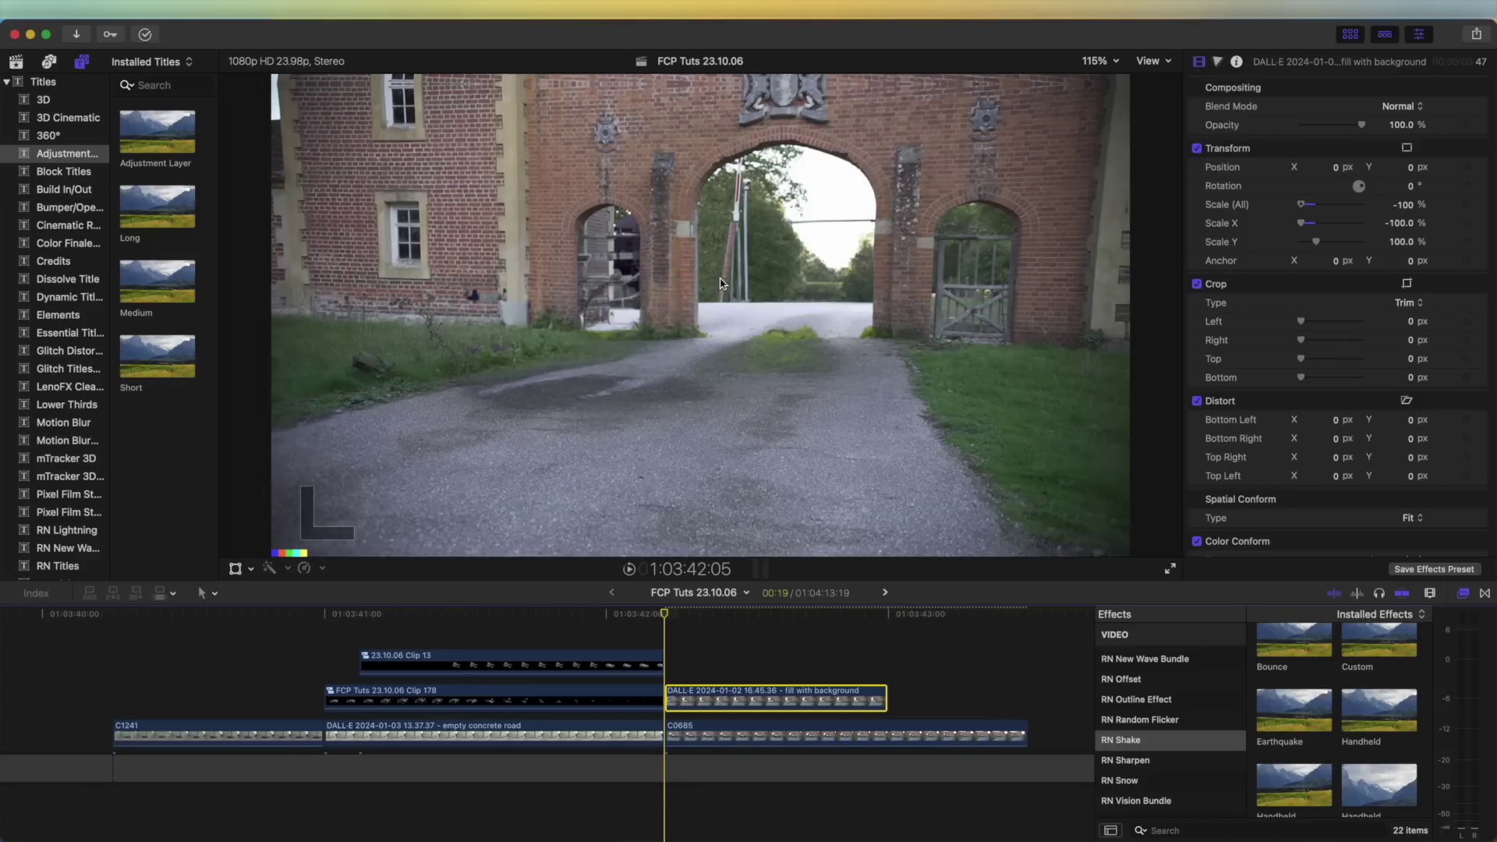
Apply a Draw Mask to the fill clip and outline the road with five points.
left_click(1469, 597)
left_click(1469, 596)
scroll(1156, 727, "up", 10)
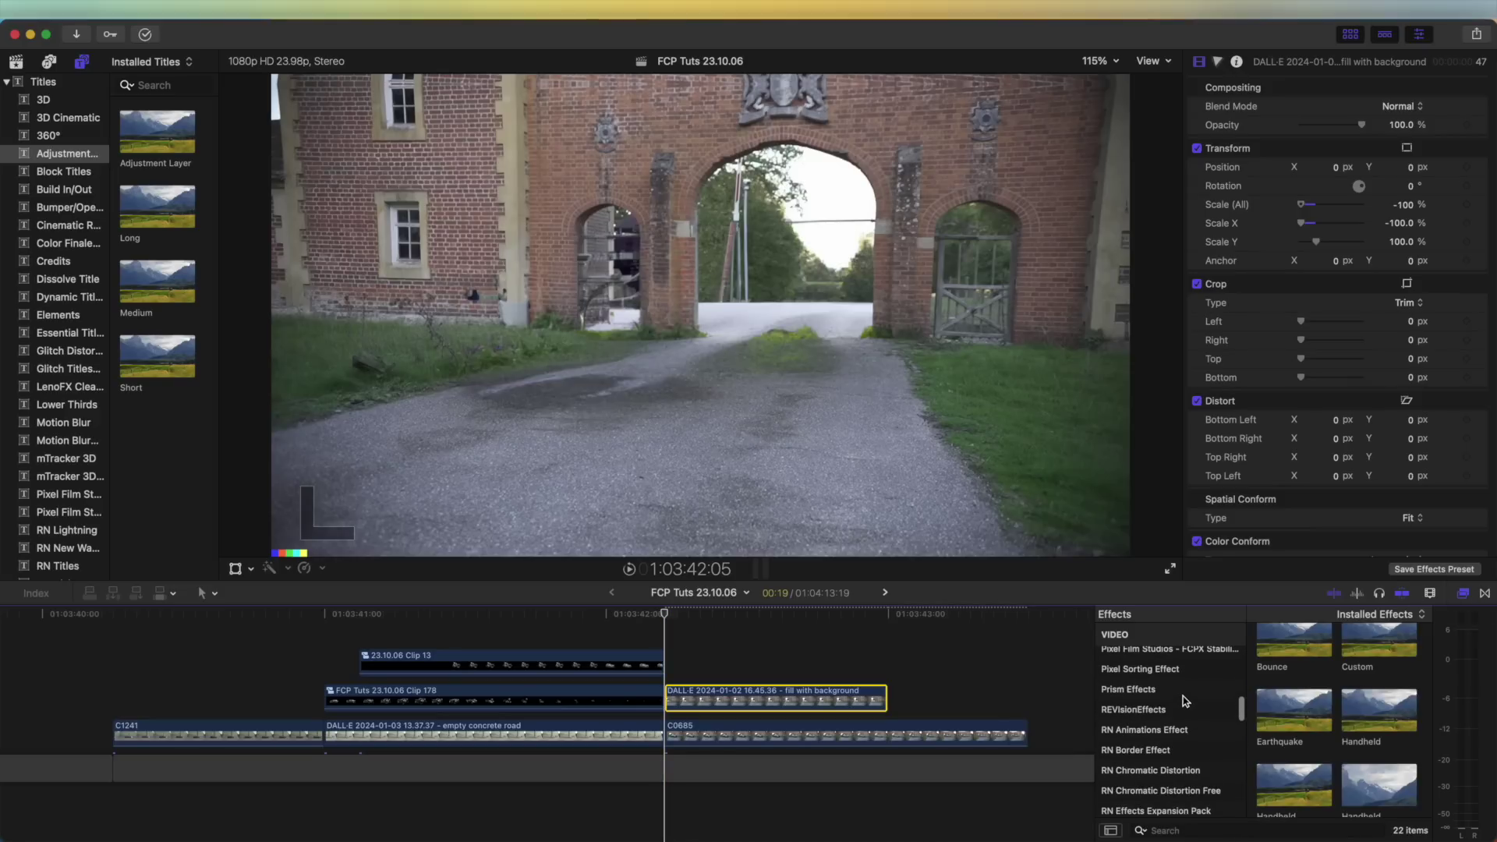
left_click(1157, 733)
mouse_move(1379, 638)
left_mouse_down()
mouse_move(1178, 622)
mouse_move(749, 698)
left_mouse_up()
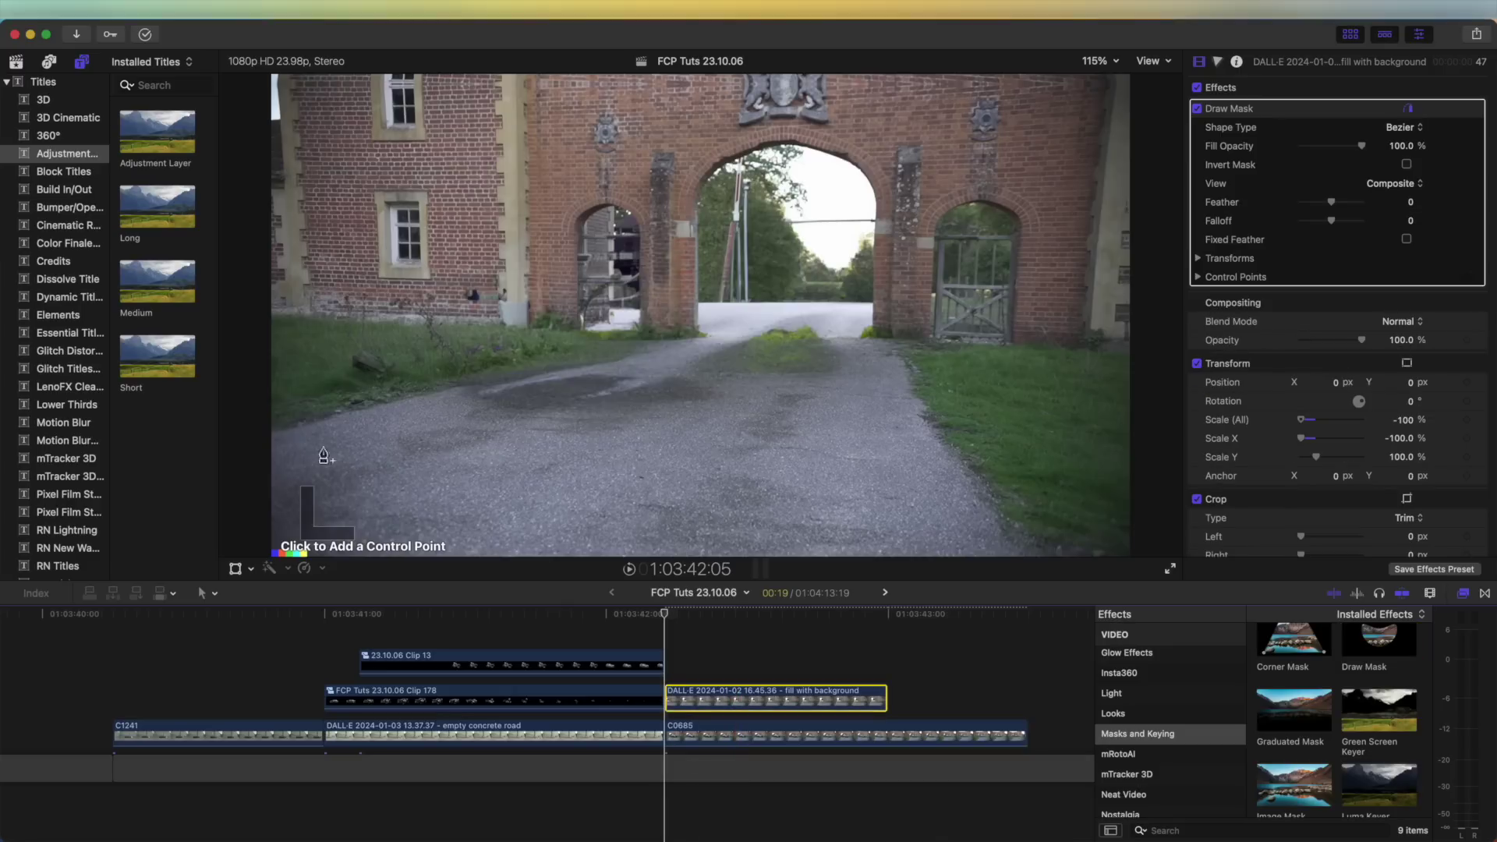
left_click(424, 384)
left_click(592, 336)
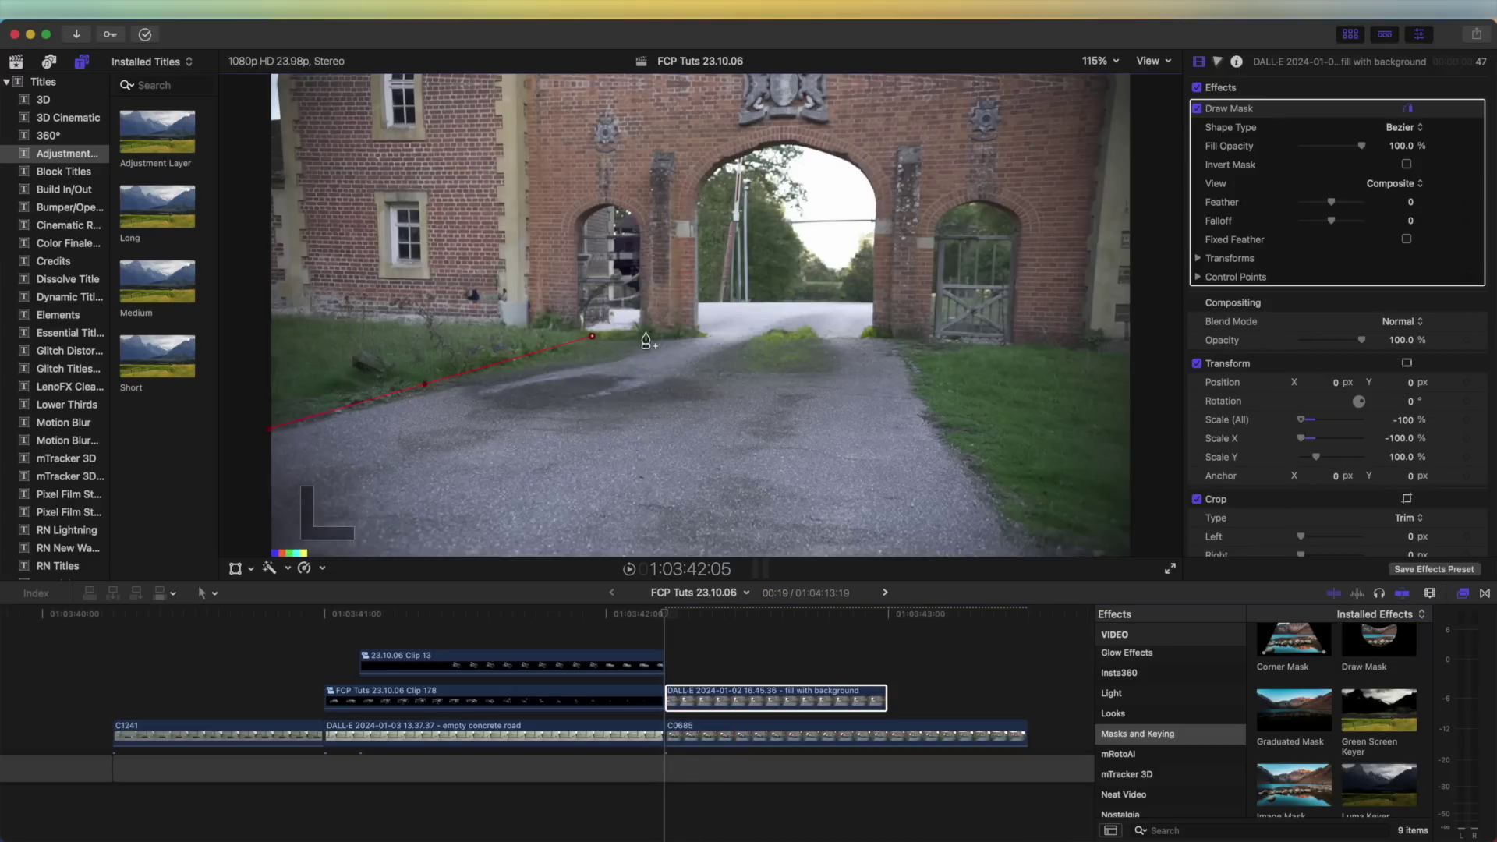
left_click(691, 335)
left_click(790, 334)
left_click(888, 337)
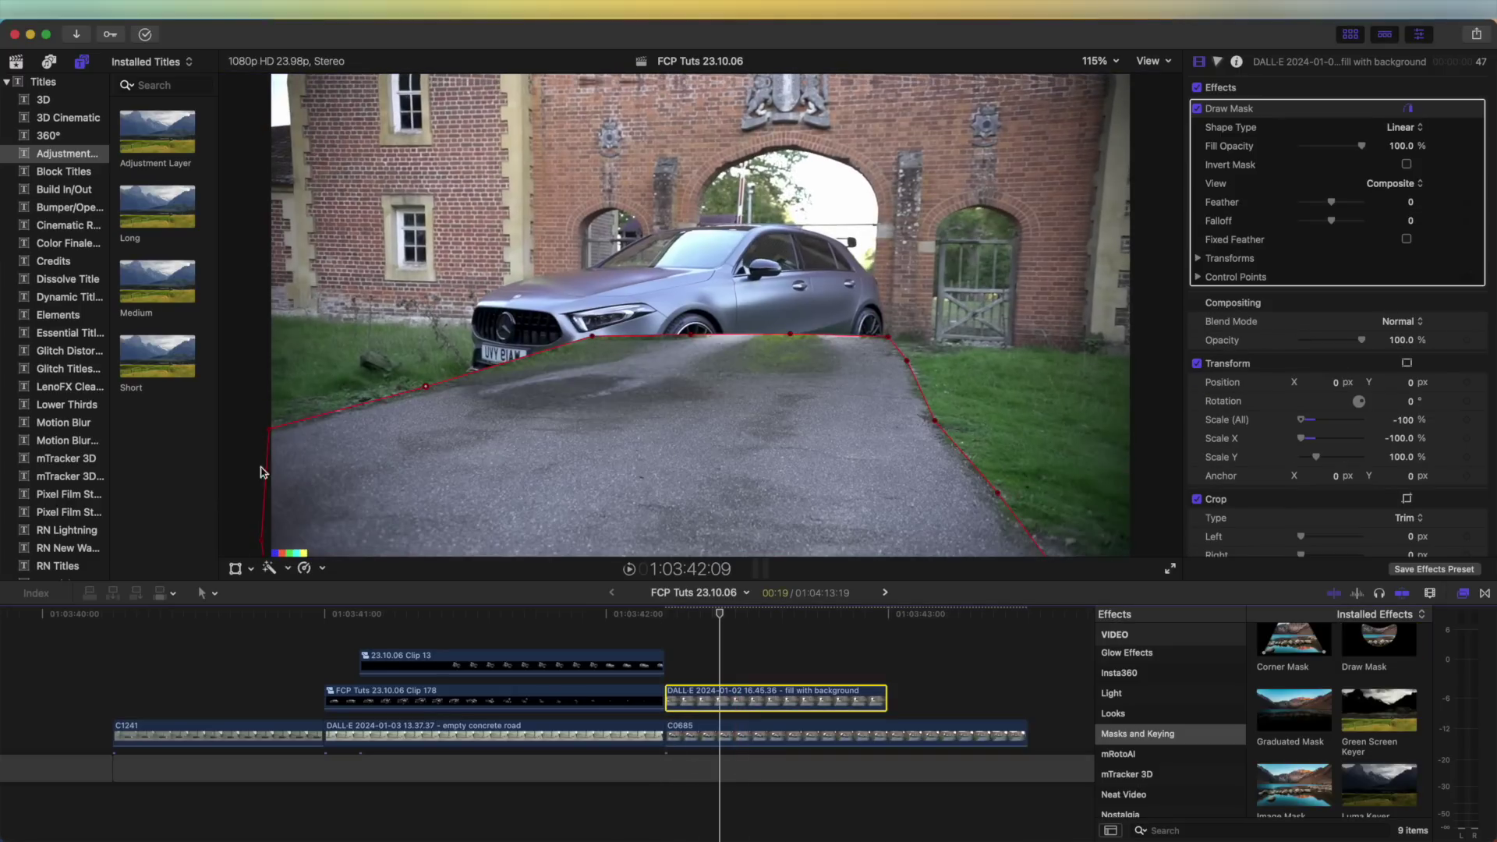
Set the fill clip's crop to Ken Burns with the Start frame raised, then preview.
left_click(235, 569)
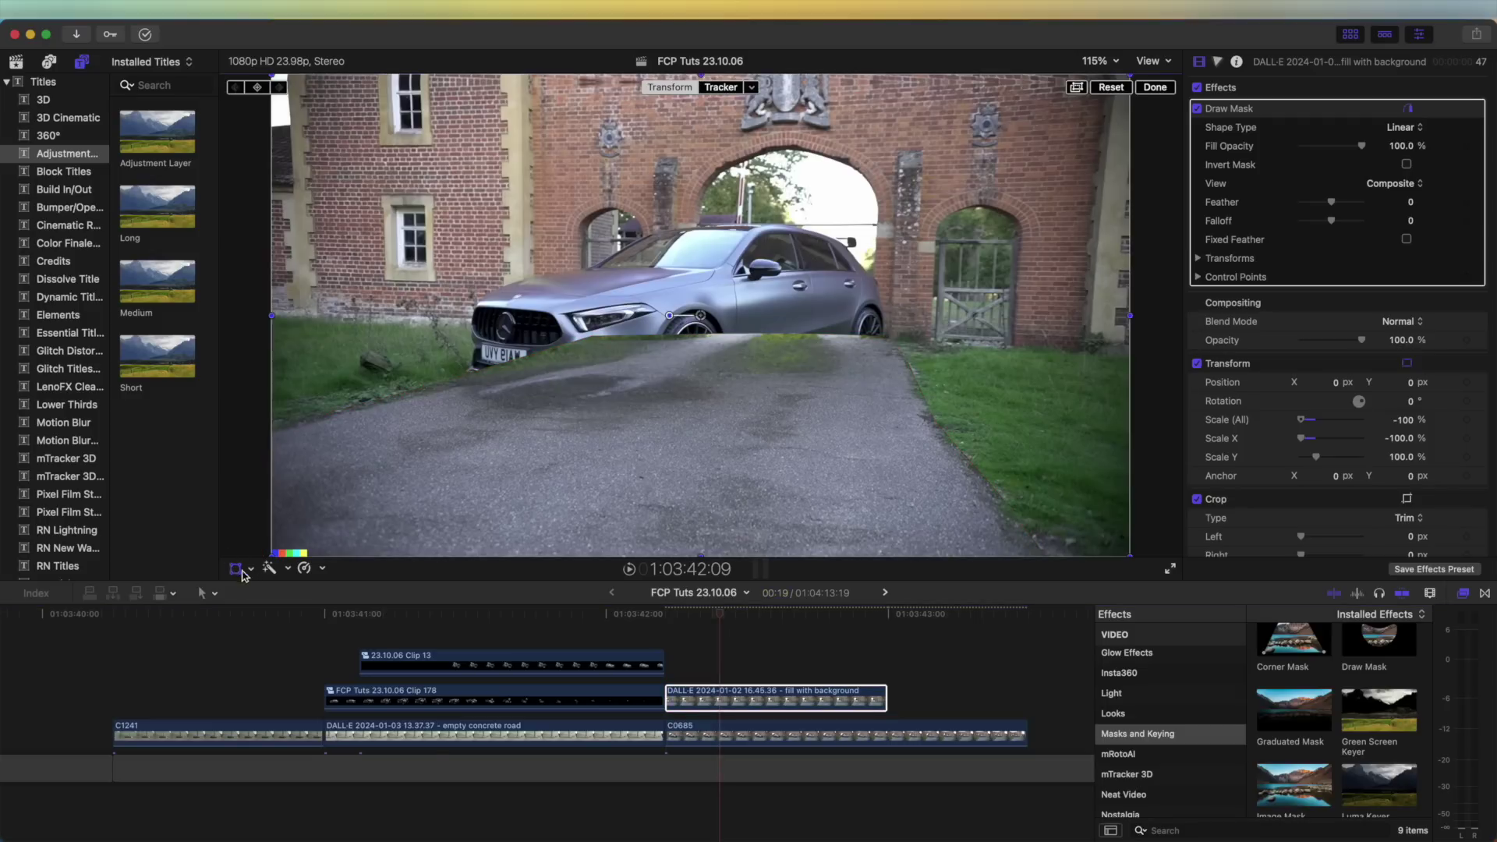
left_click(250, 570)
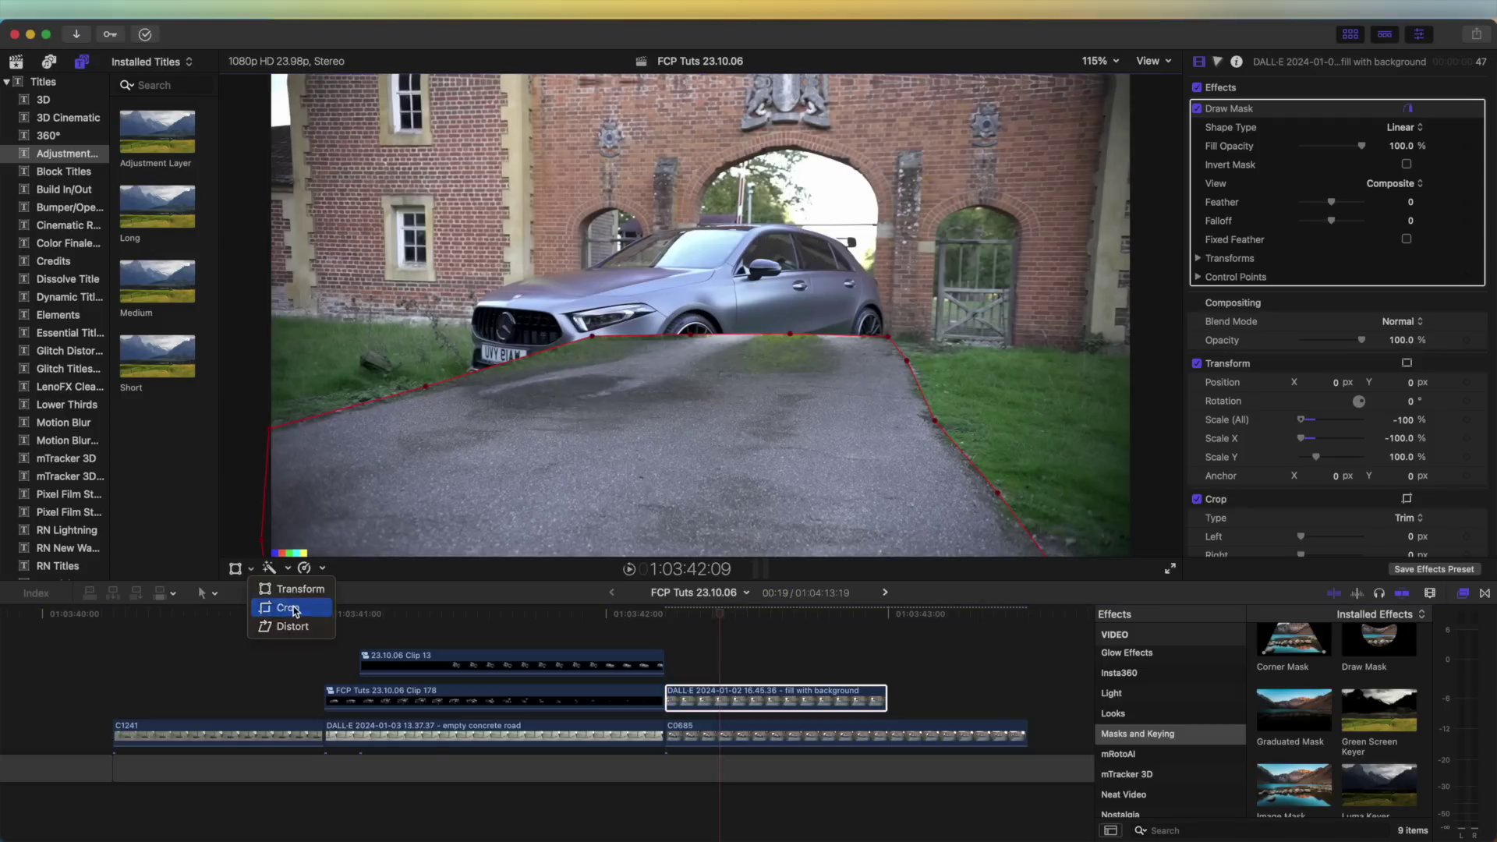
left_click(288, 608)
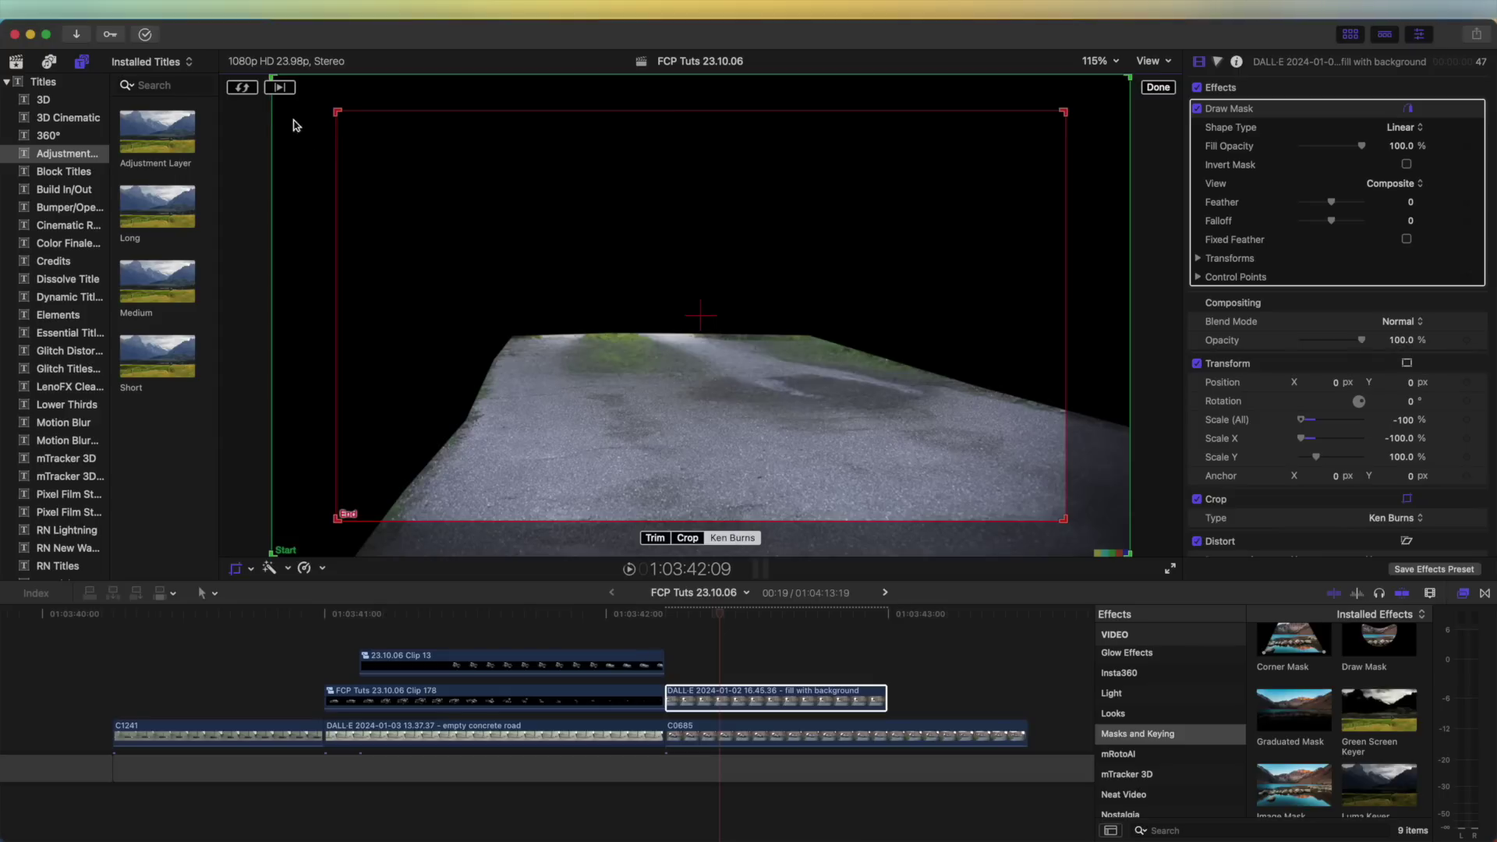
left_click(241, 87)
left_click(244, 86)
left_click(242, 86)
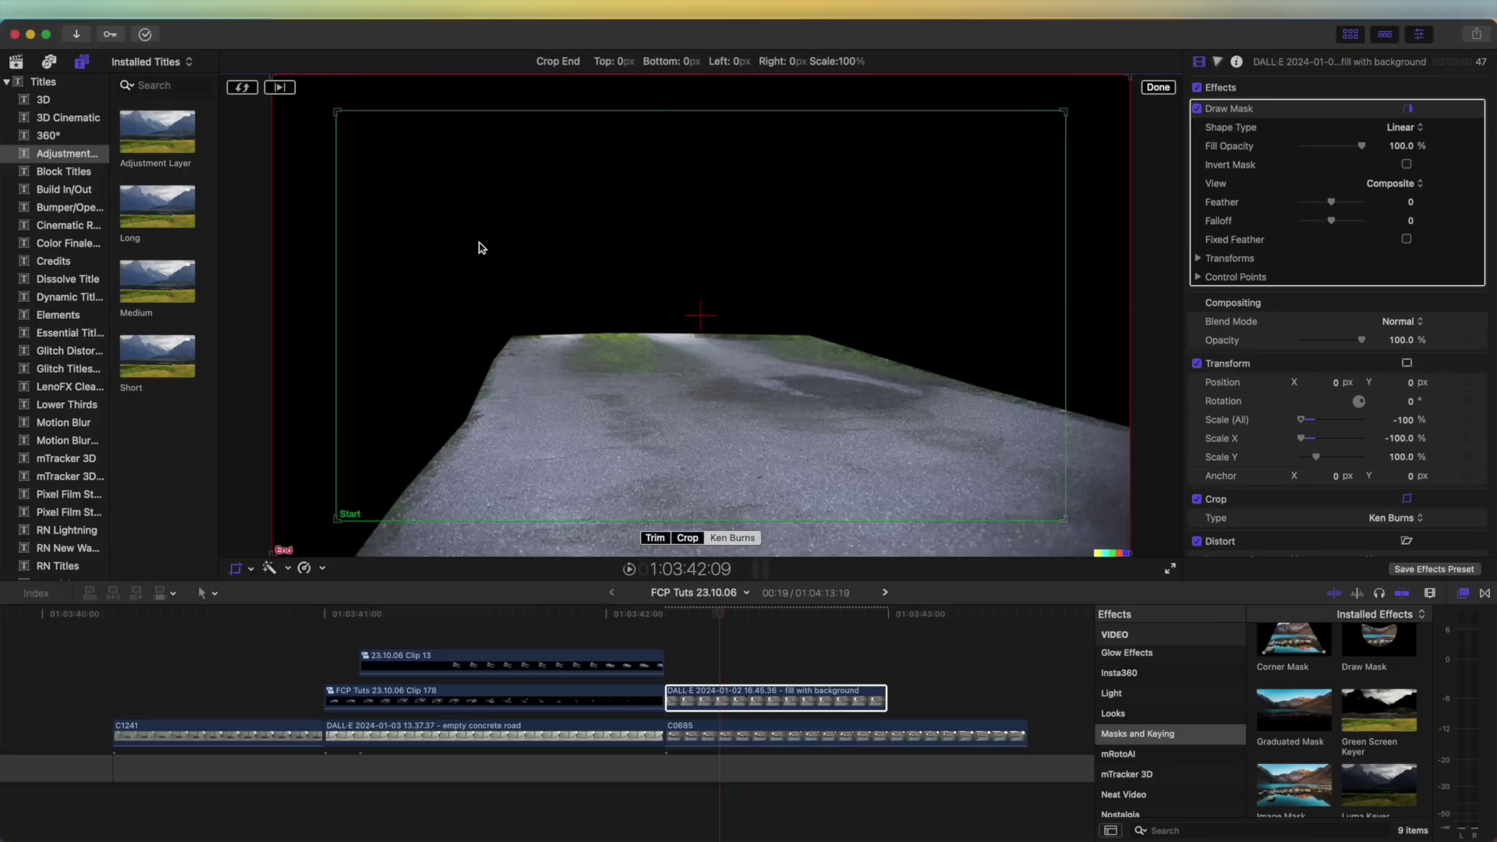
left_click_drag(468, 334, 478, 205)
left_click_drag(522, 356, 555, 294)
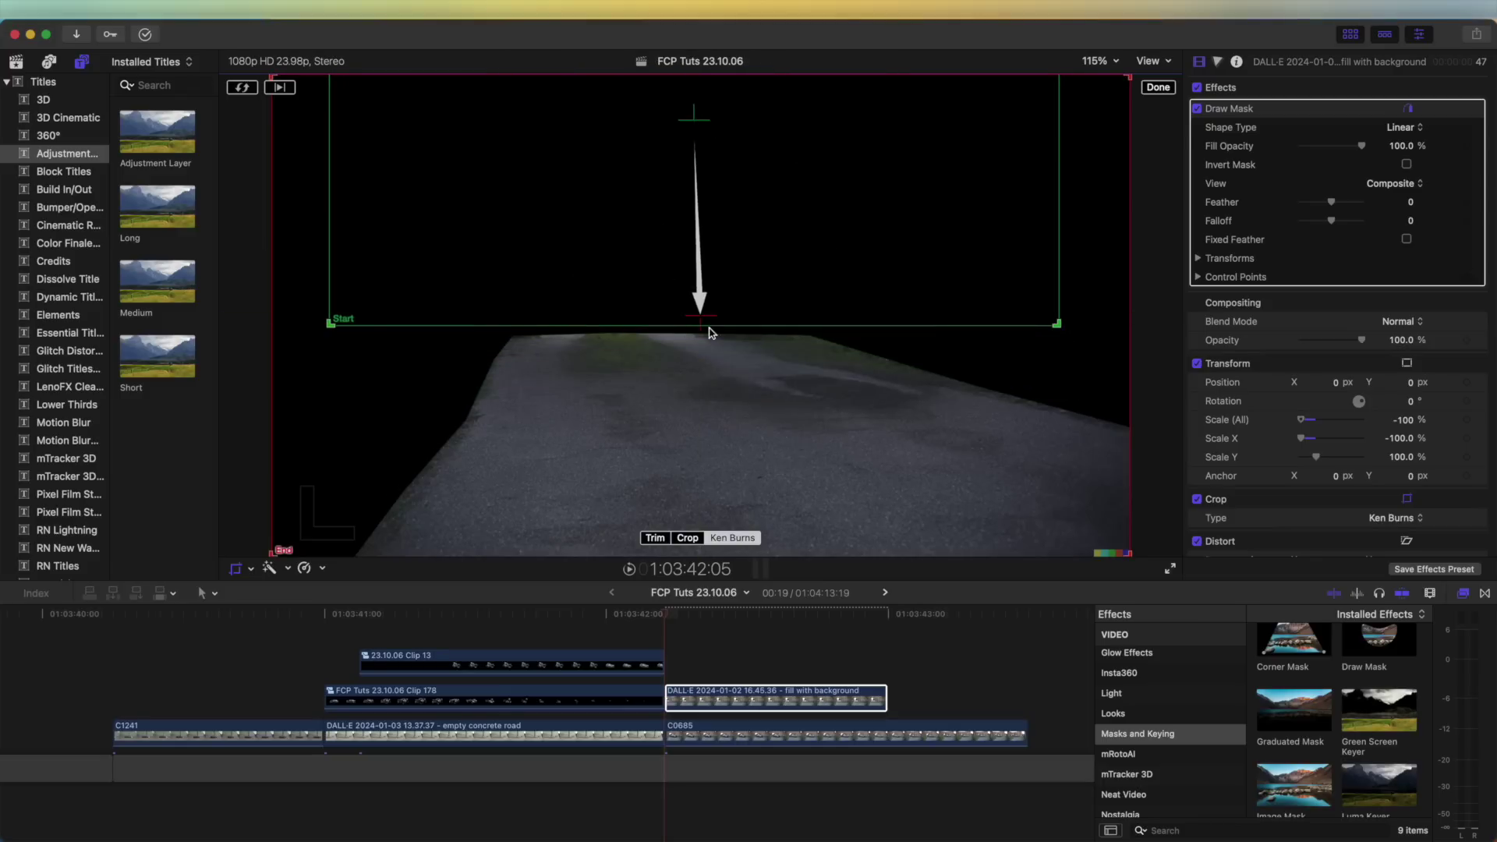
key("space")
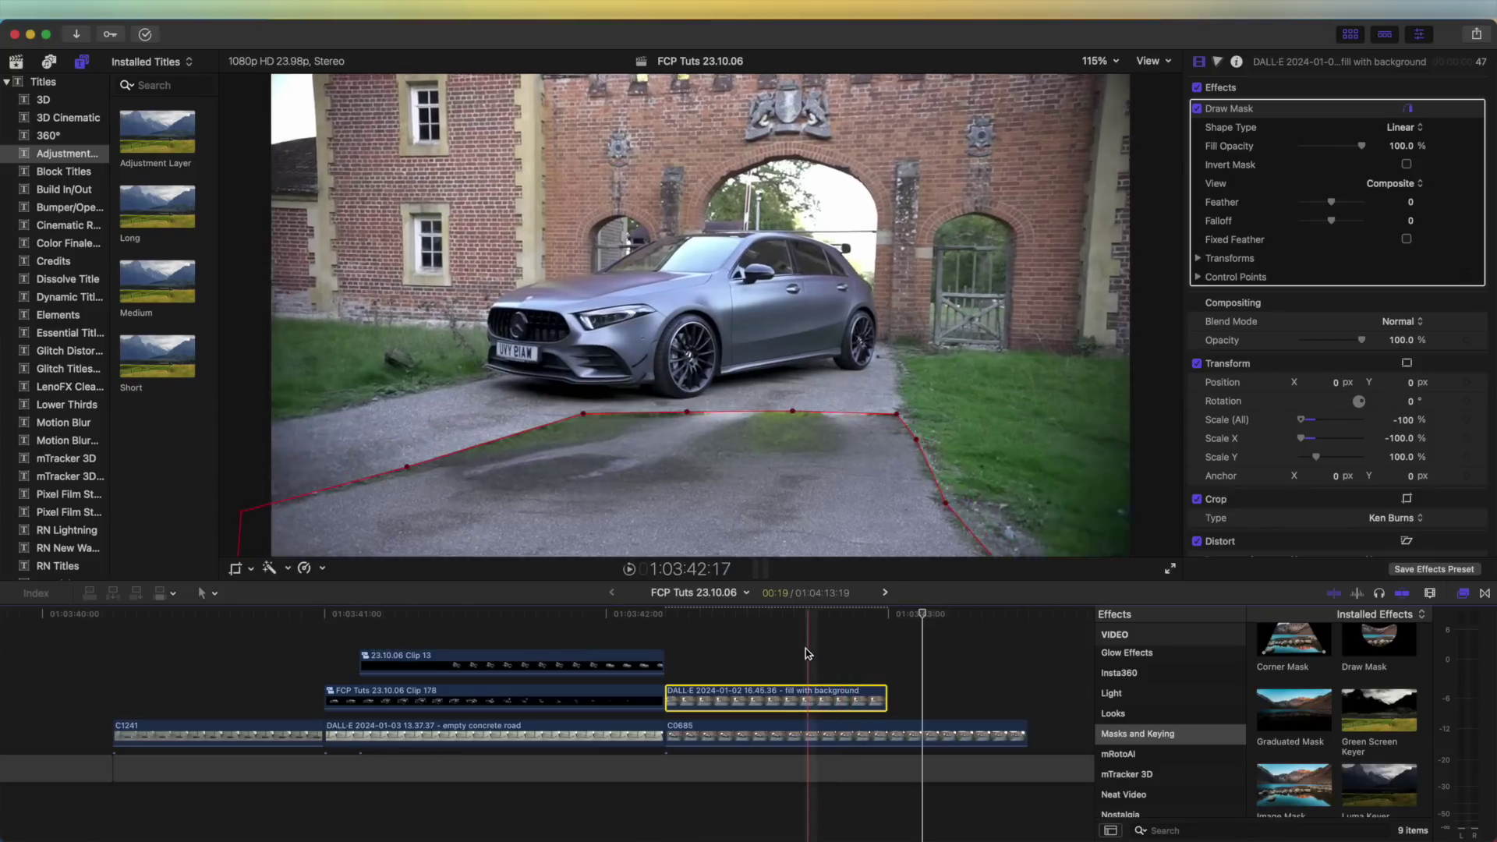
Duplicate the road-fill clip above, invert its mask, and give it a smaller, lower Ken Burns start.
left_click(814, 615)
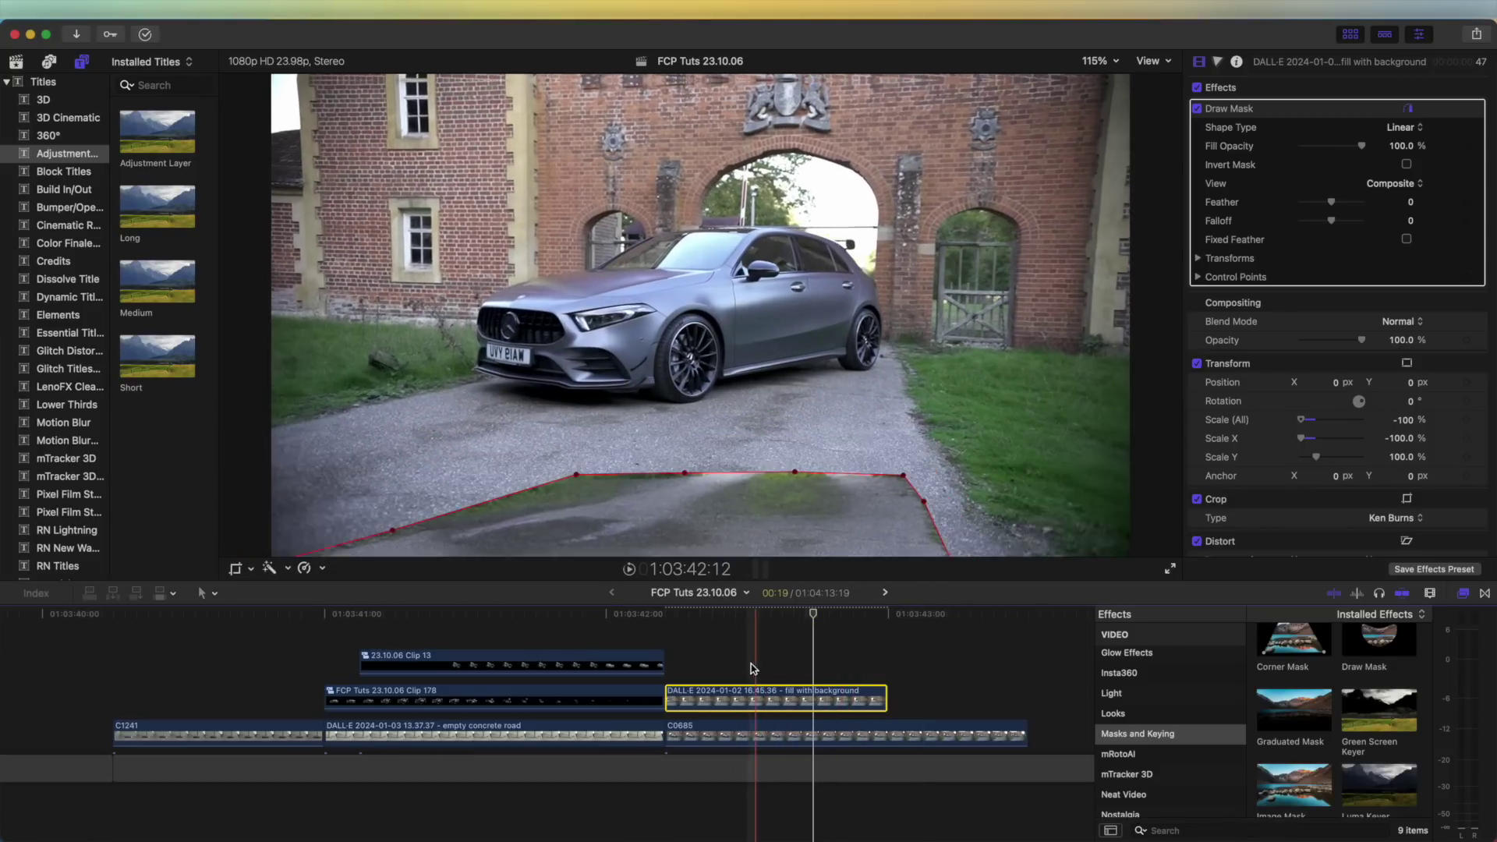
left_click_drag(728, 698, 730, 675)
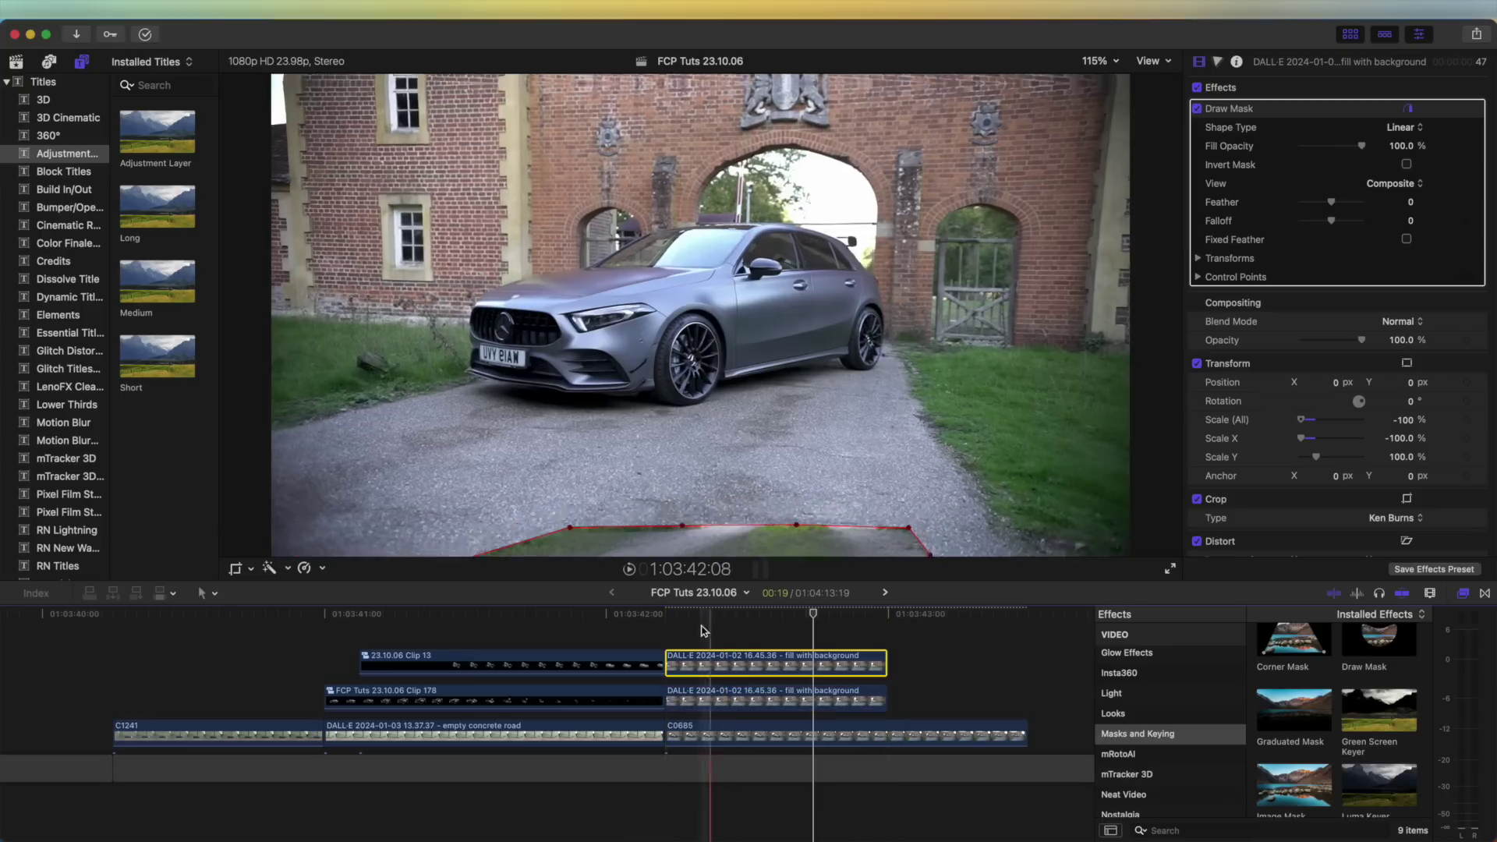
left_click(755, 616)
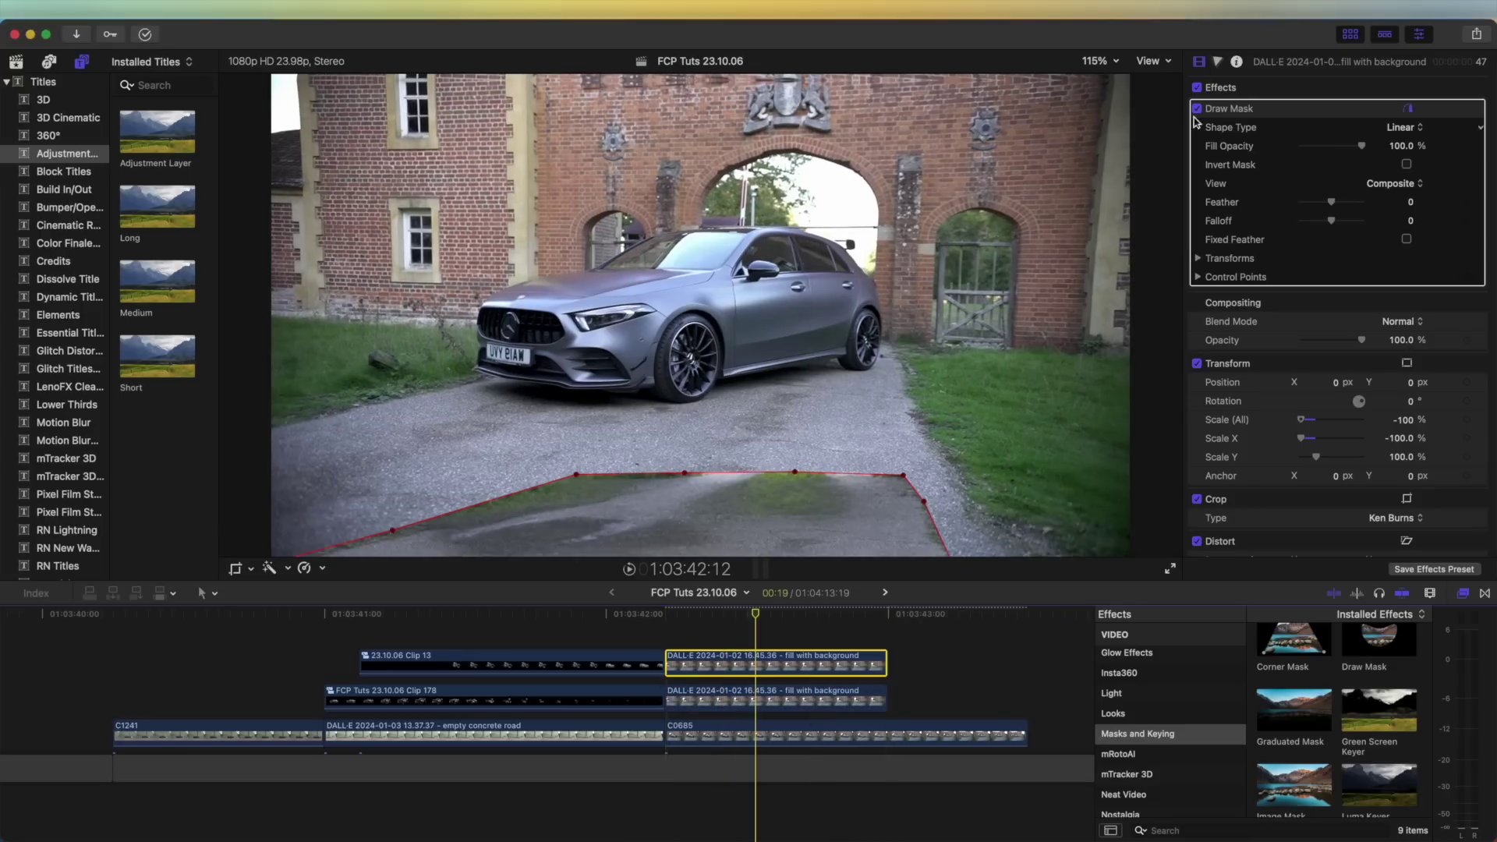
left_click(1407, 166)
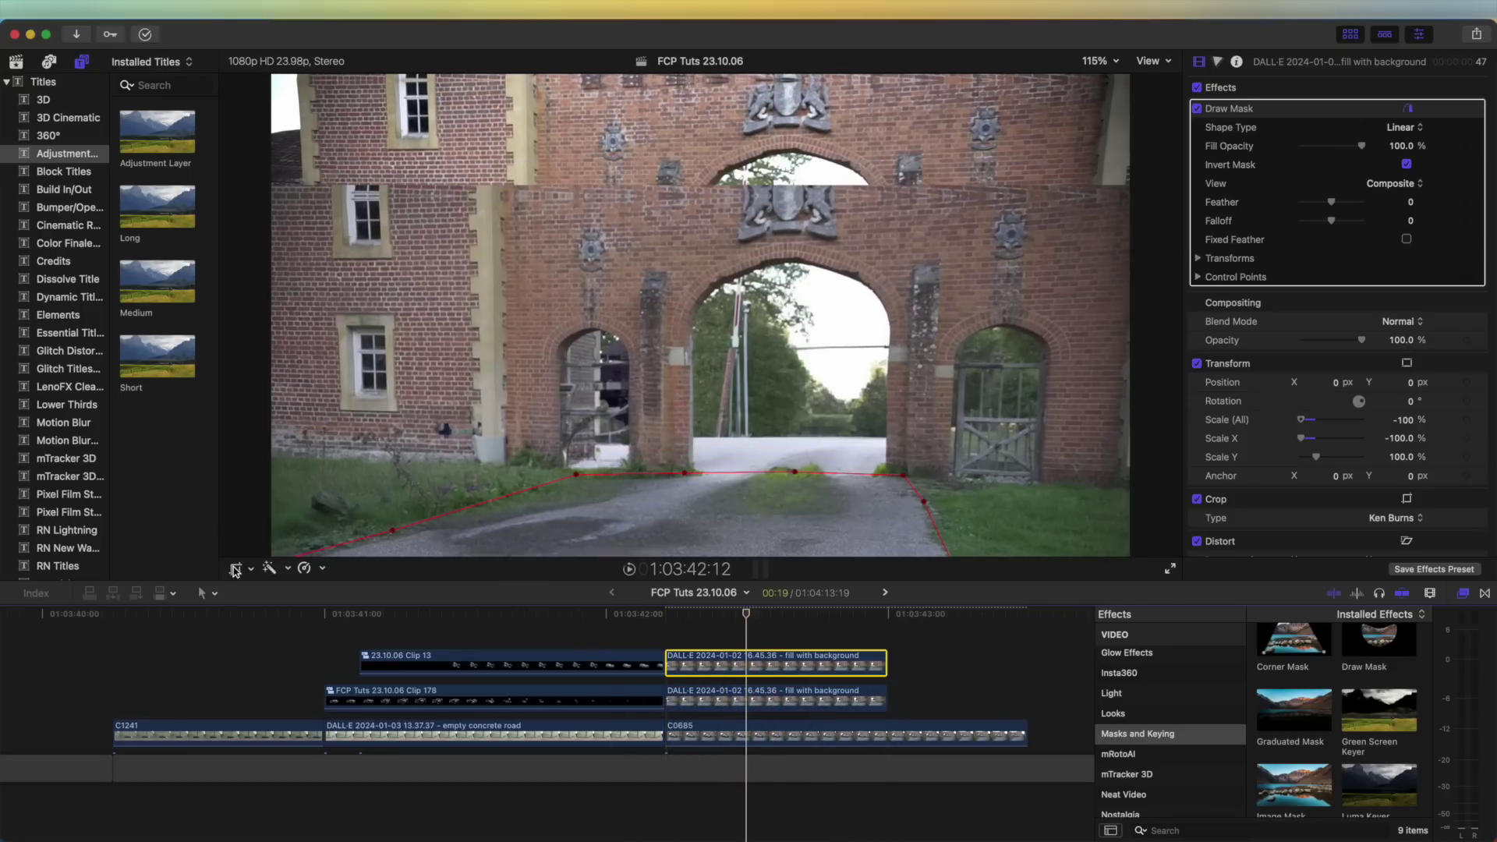
left_click(235, 569)
left_click_drag(604, 275, 612, 439)
left_click_drag(334, 504, 610, 514)
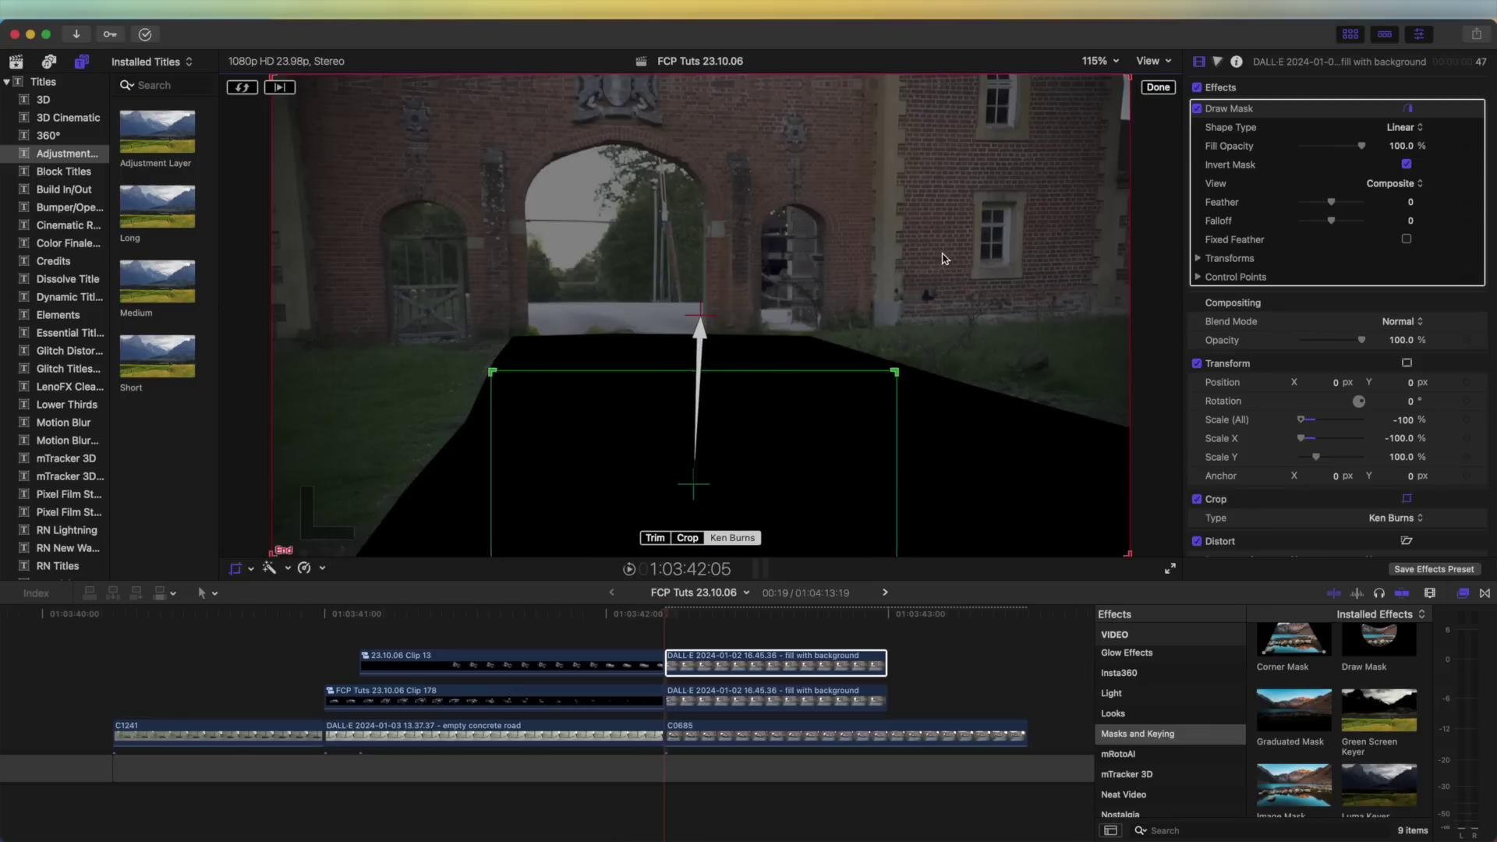
left_click(1158, 89)
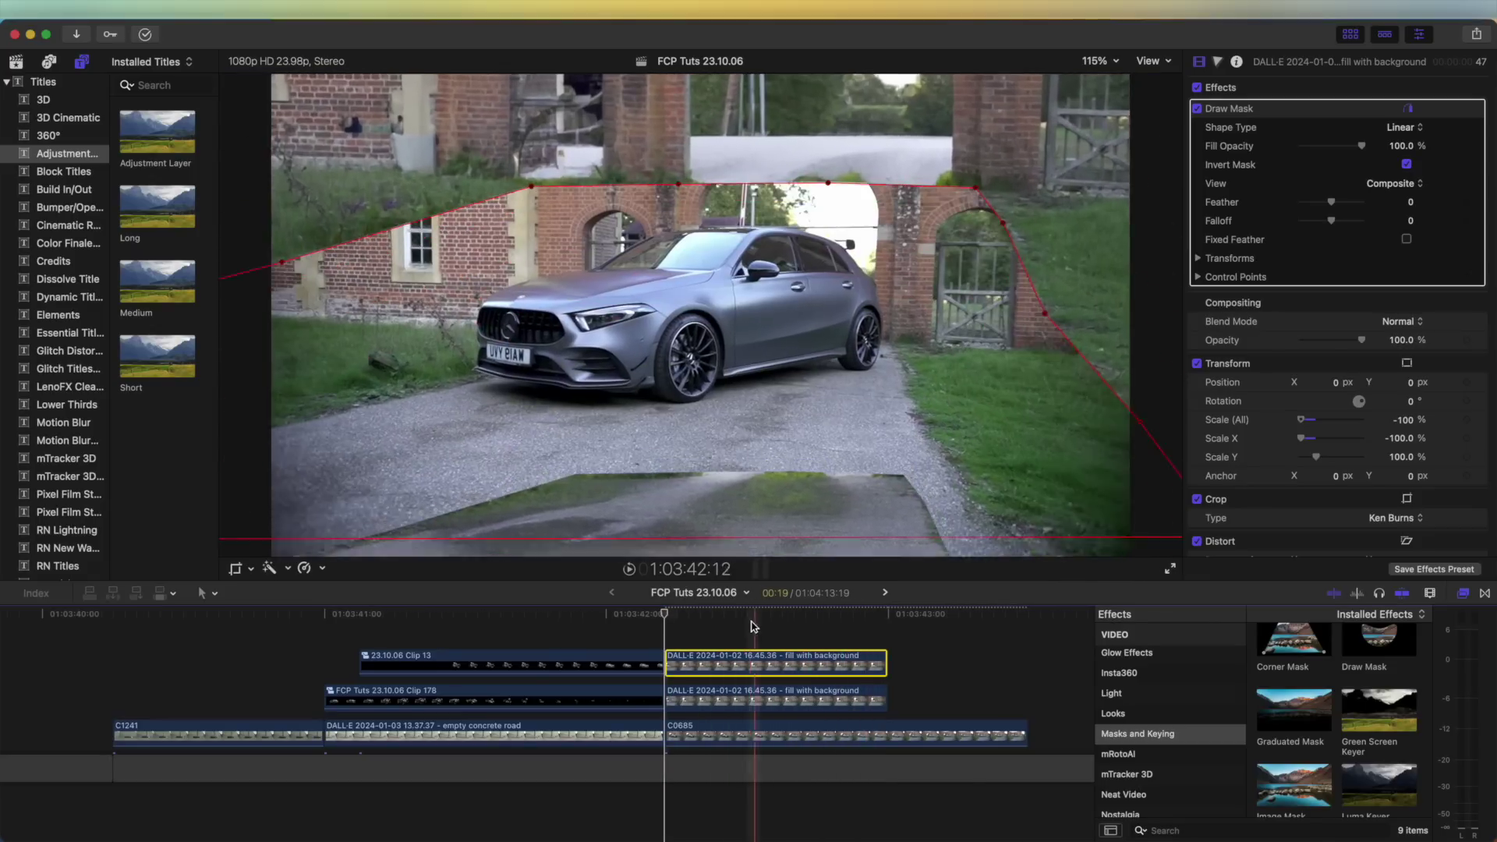
Check the timing and shift both road-fill clips six frames earlier.
left_click(827, 615)
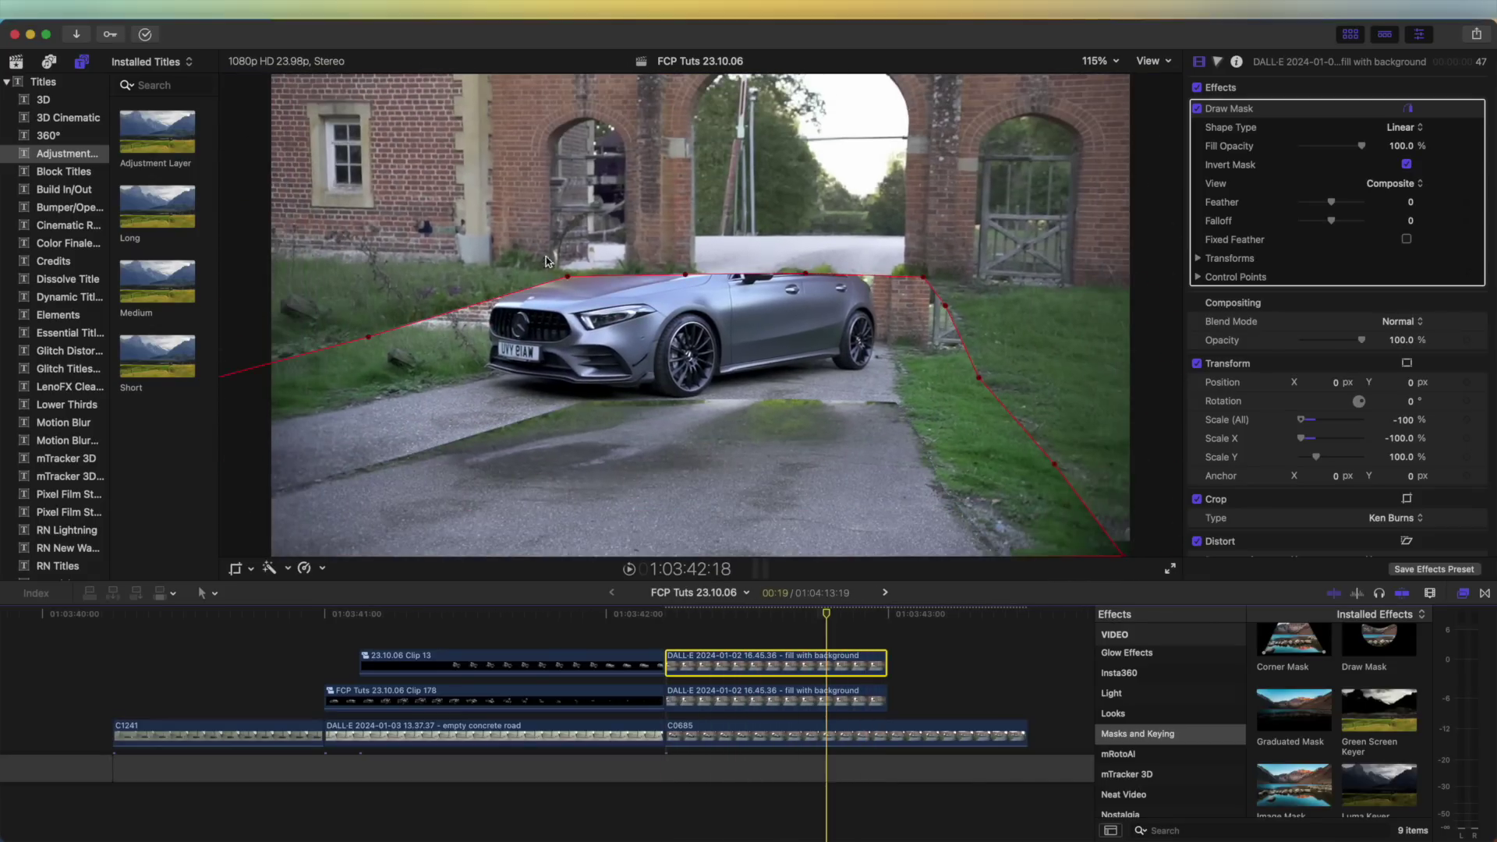
left_click_drag(827, 615, 869, 618)
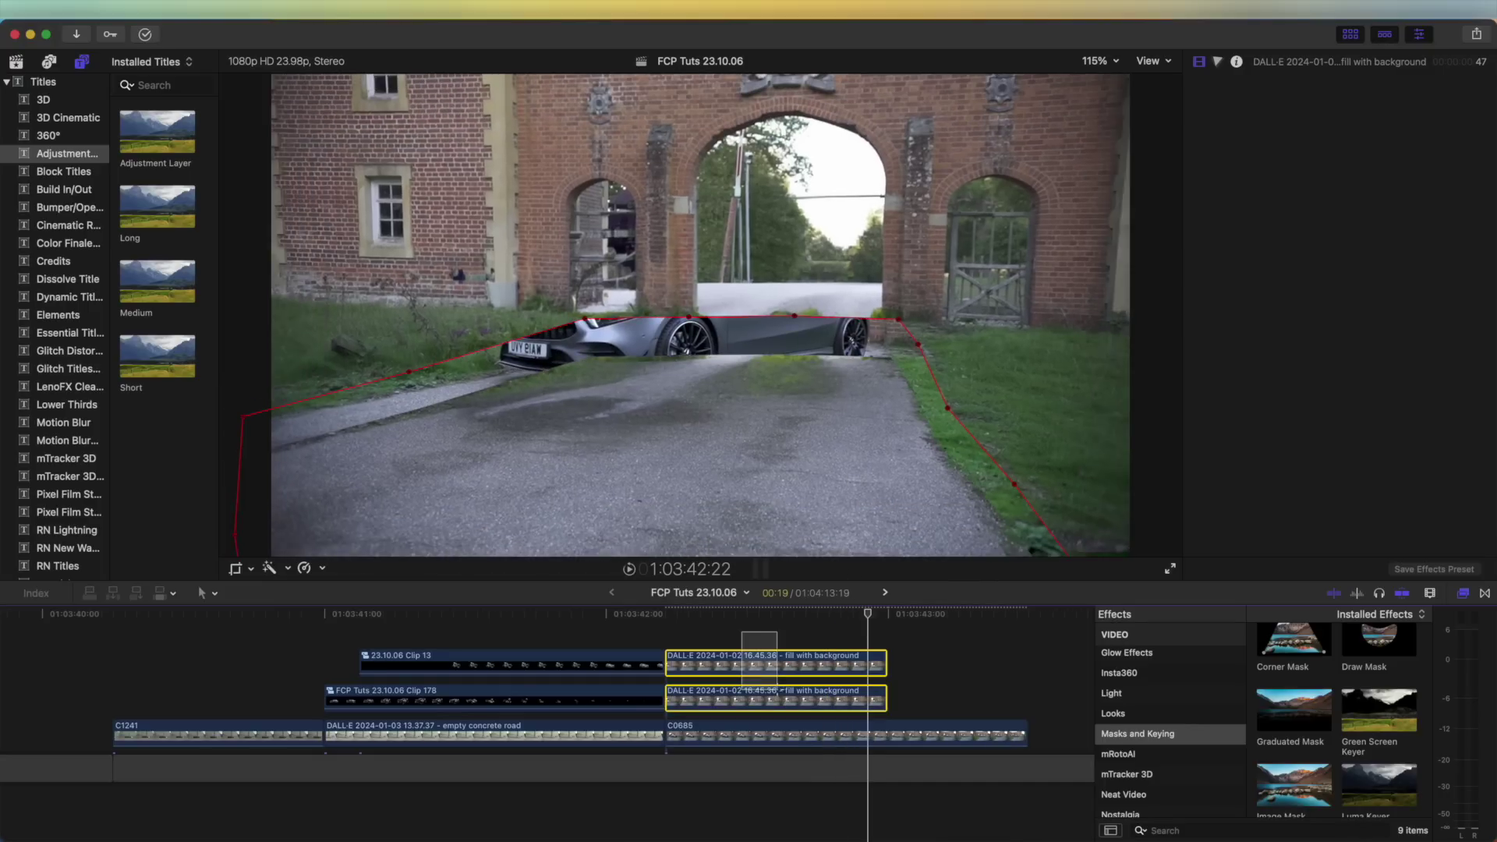
left_click(784, 703, "super")
left_click_drag(772, 705, 530, 716)
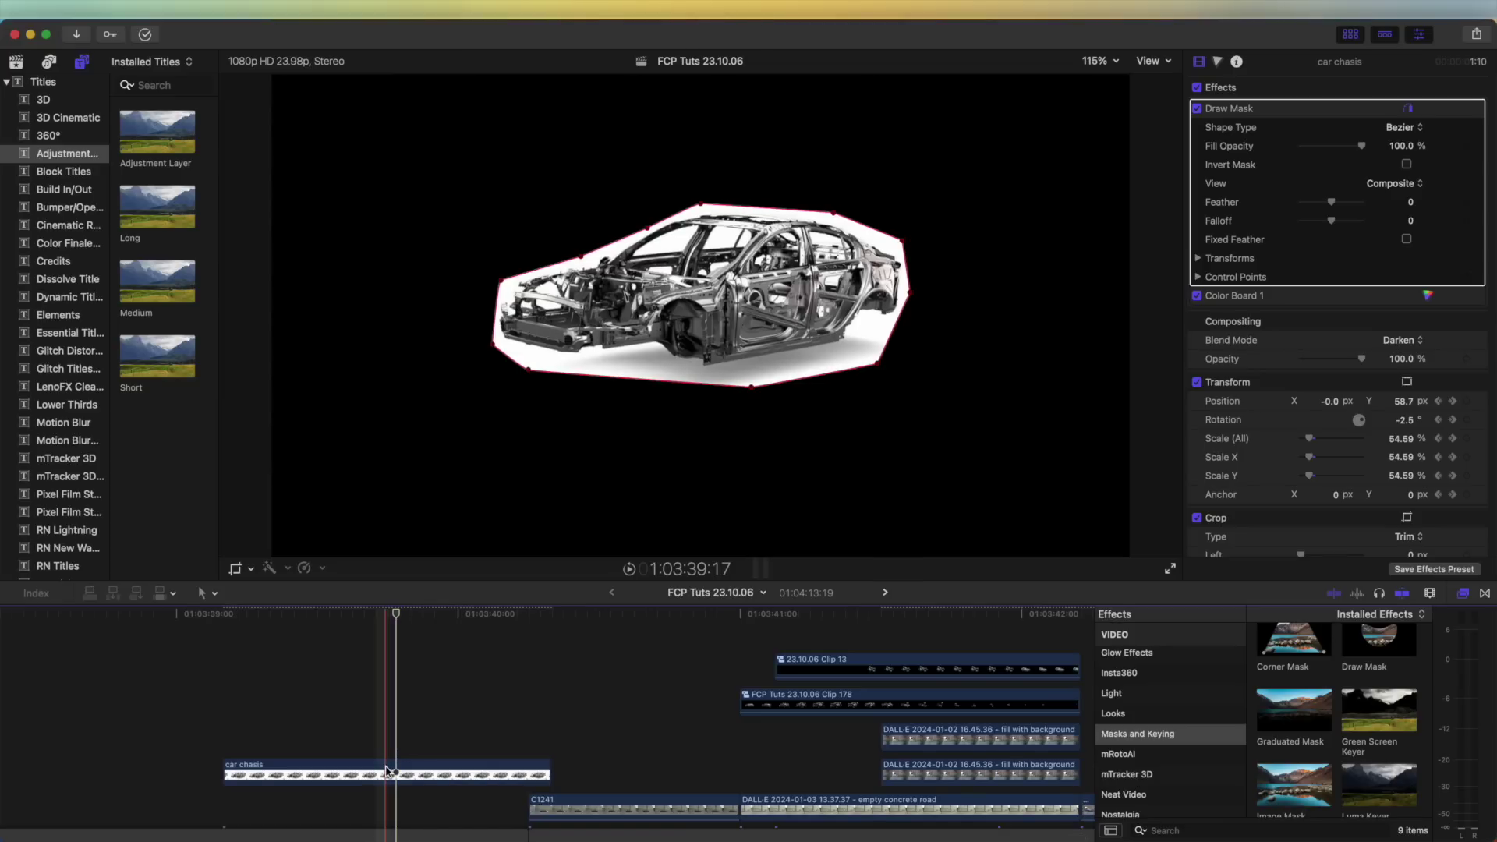
Move the car chasis clip above the road-fill clips aligned to Clip 178, then select all effect clips.
left_click_drag(386, 772, 922, 717)
left_click_drag(755, 705, 743, 704)
scroll(769, 702, "right", 5)
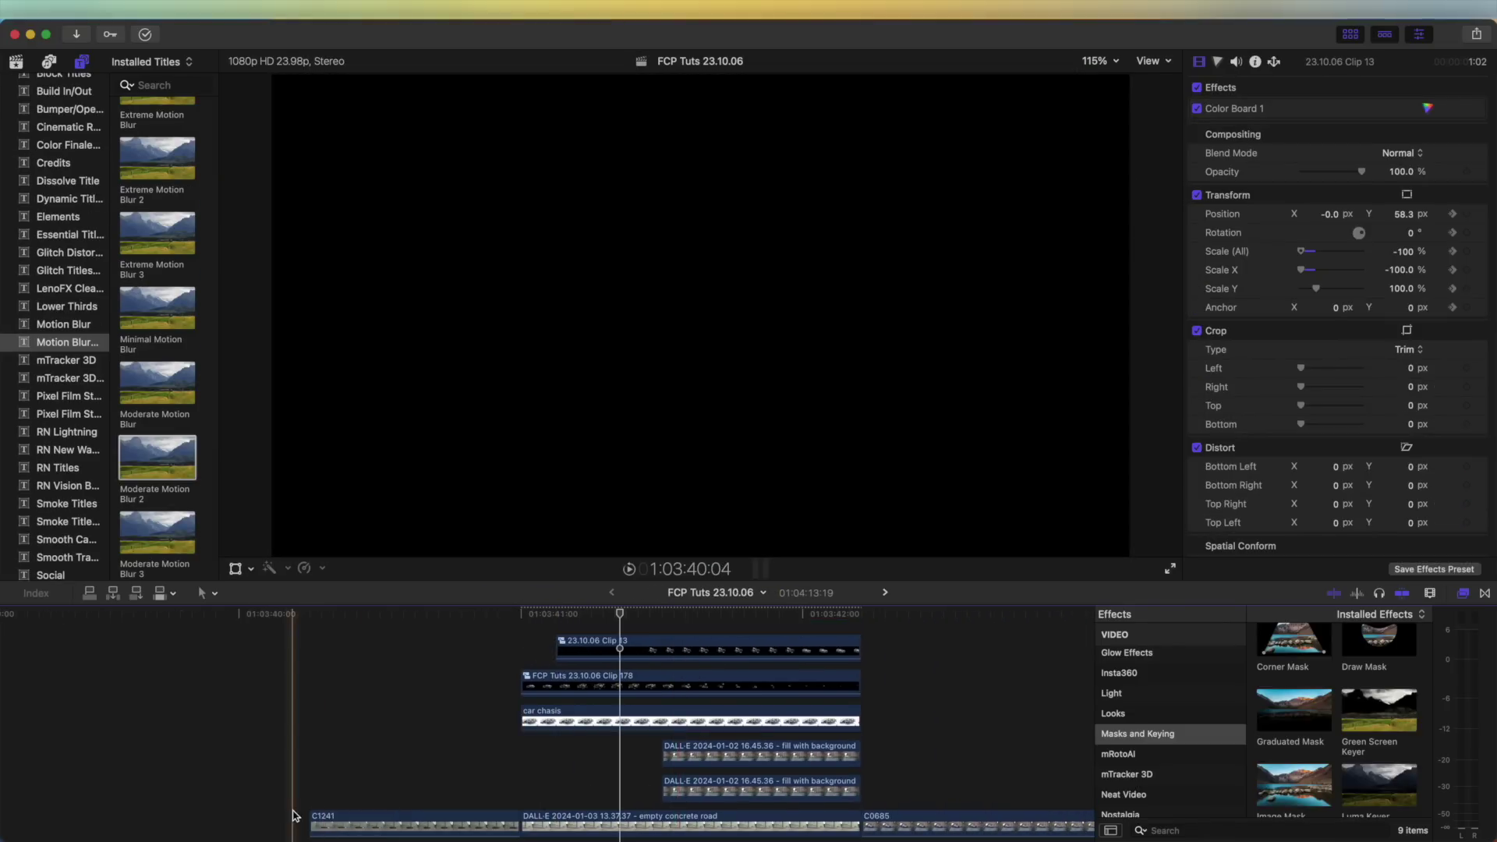
left_click_drag(293, 813, 918, 628)
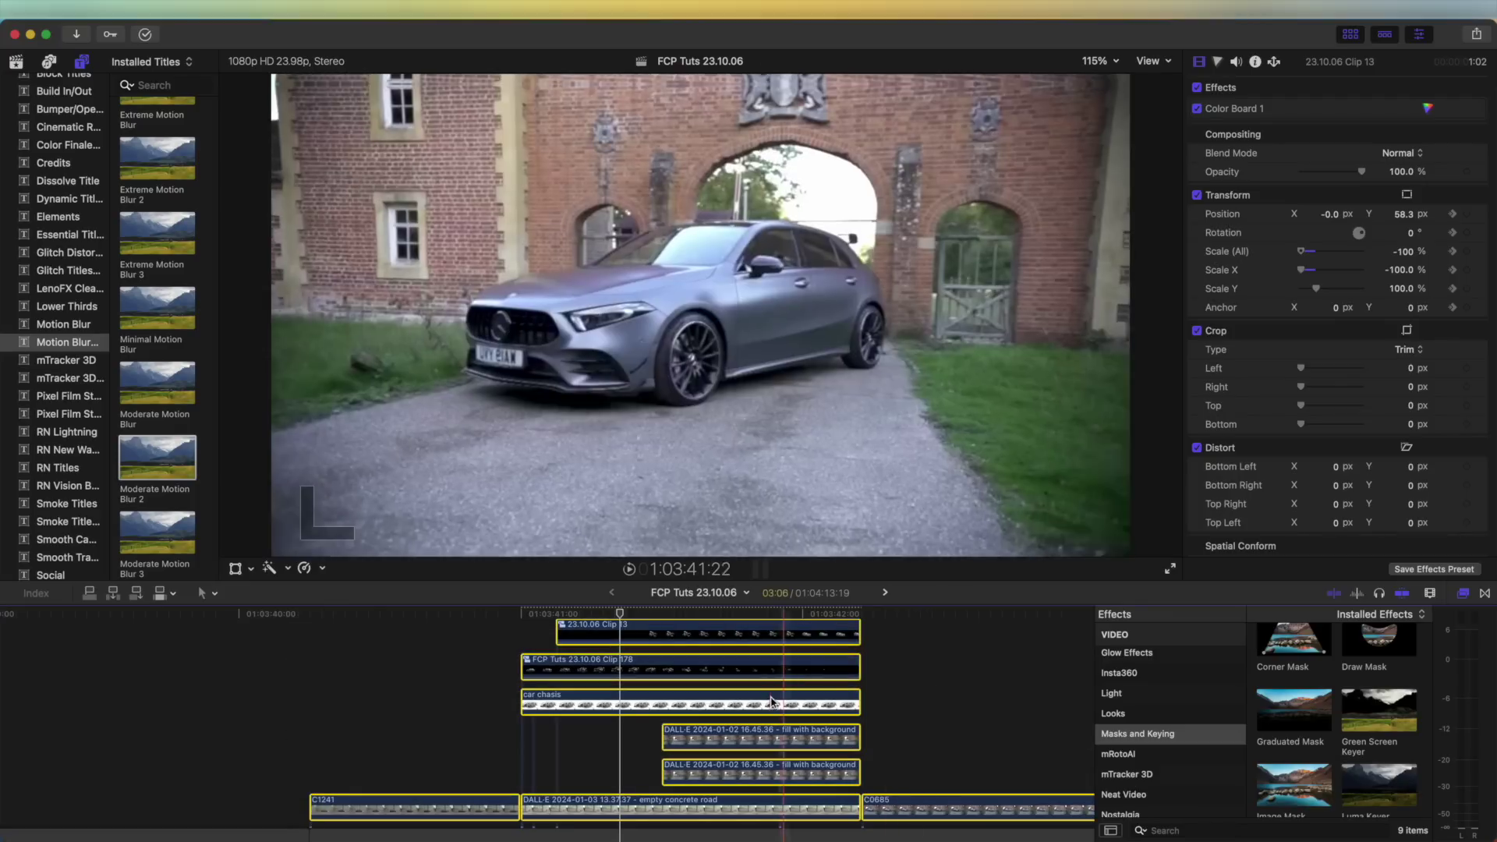
Combine the selected clips into compound clip Clip 179 and show the adjustment-layer titles.
scroll(701, 688, "up", 2)
right_click(701, 688)
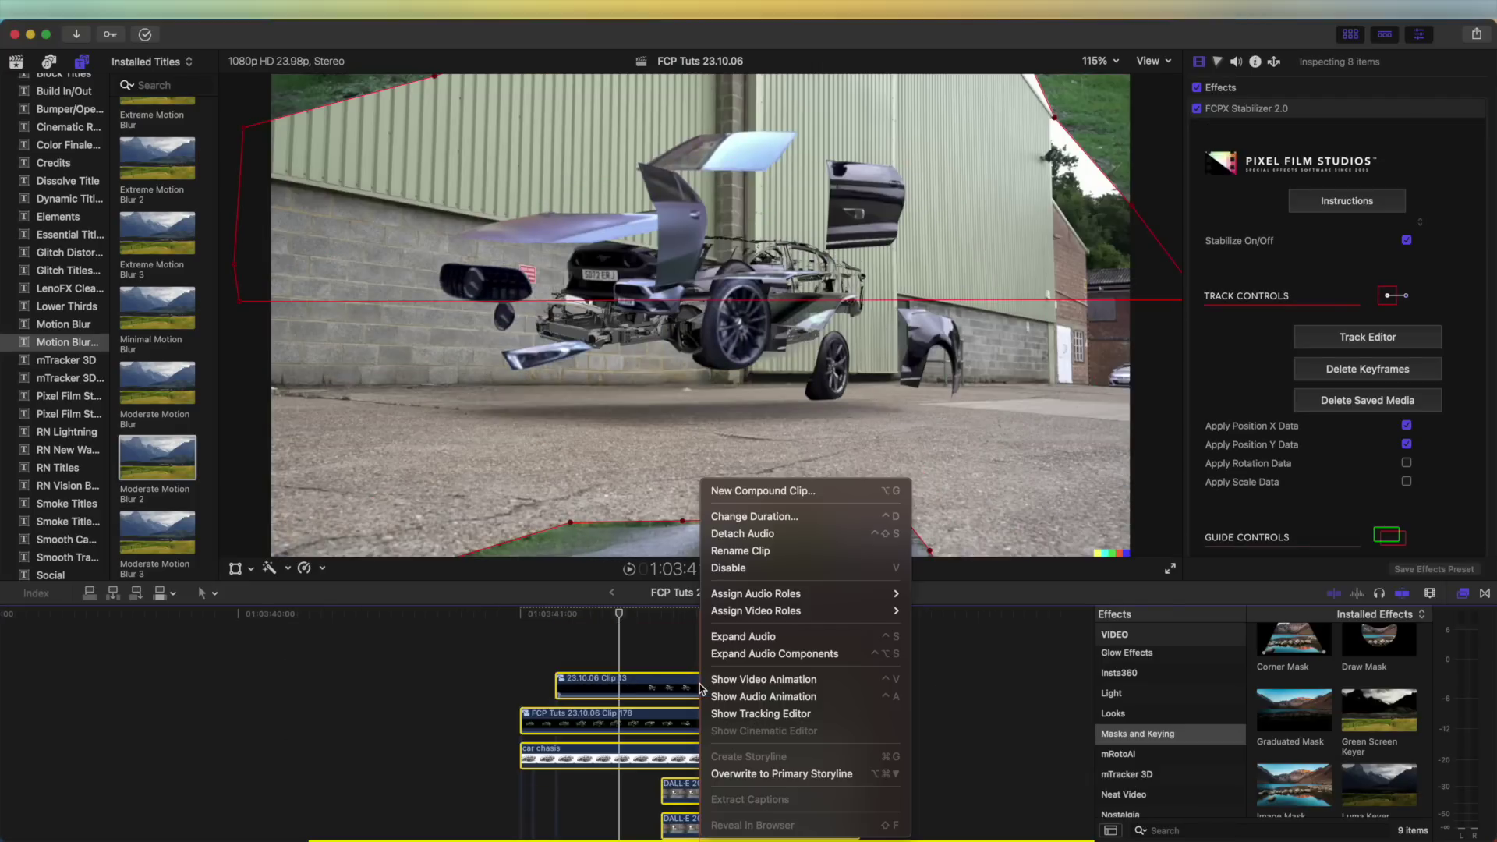
left_click(747, 491)
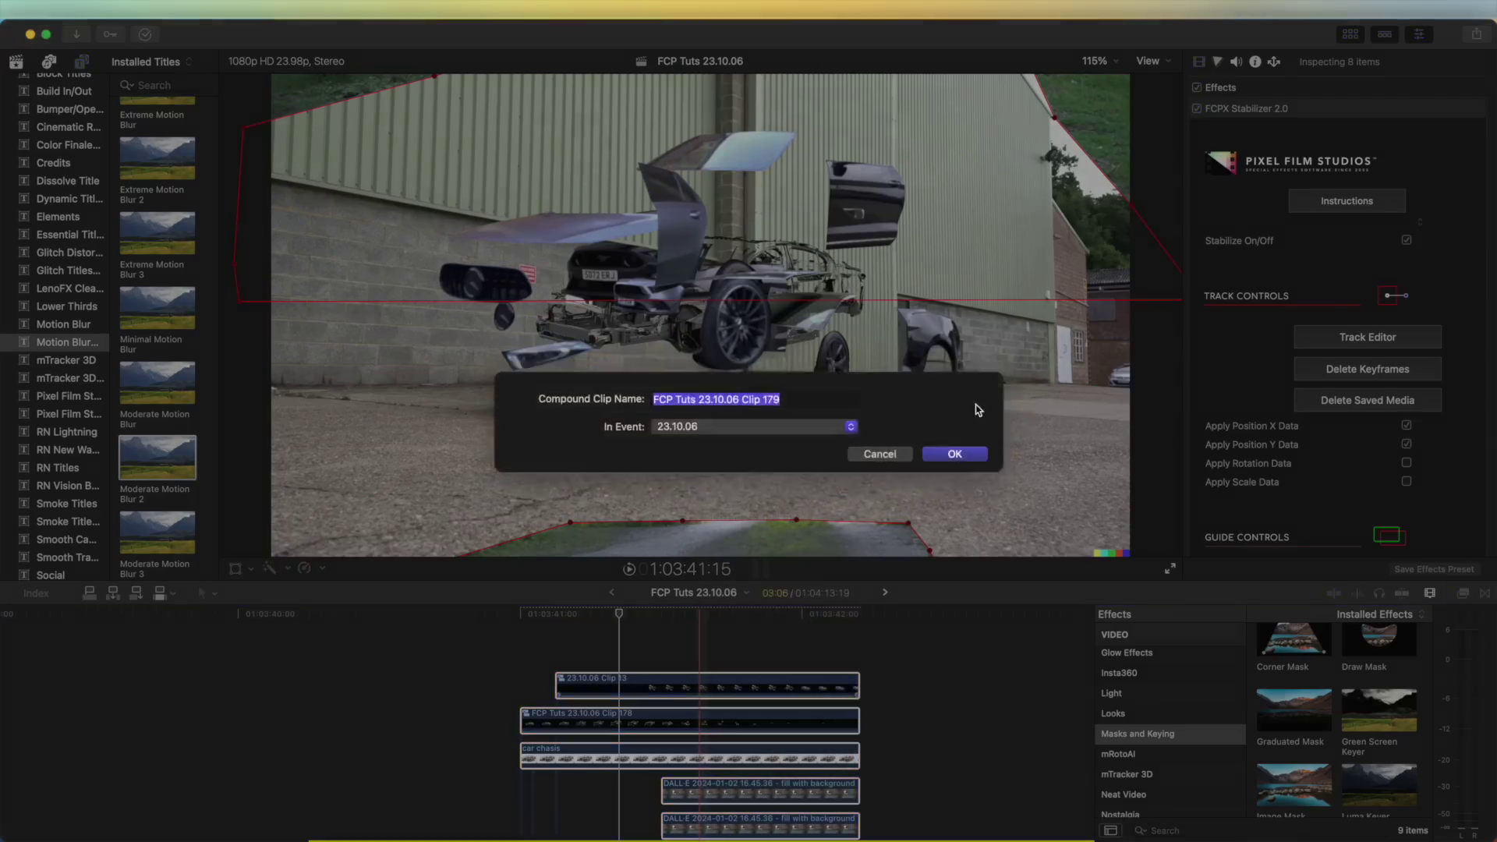
left_click(968, 459)
scroll(48, 114, "up", 4)
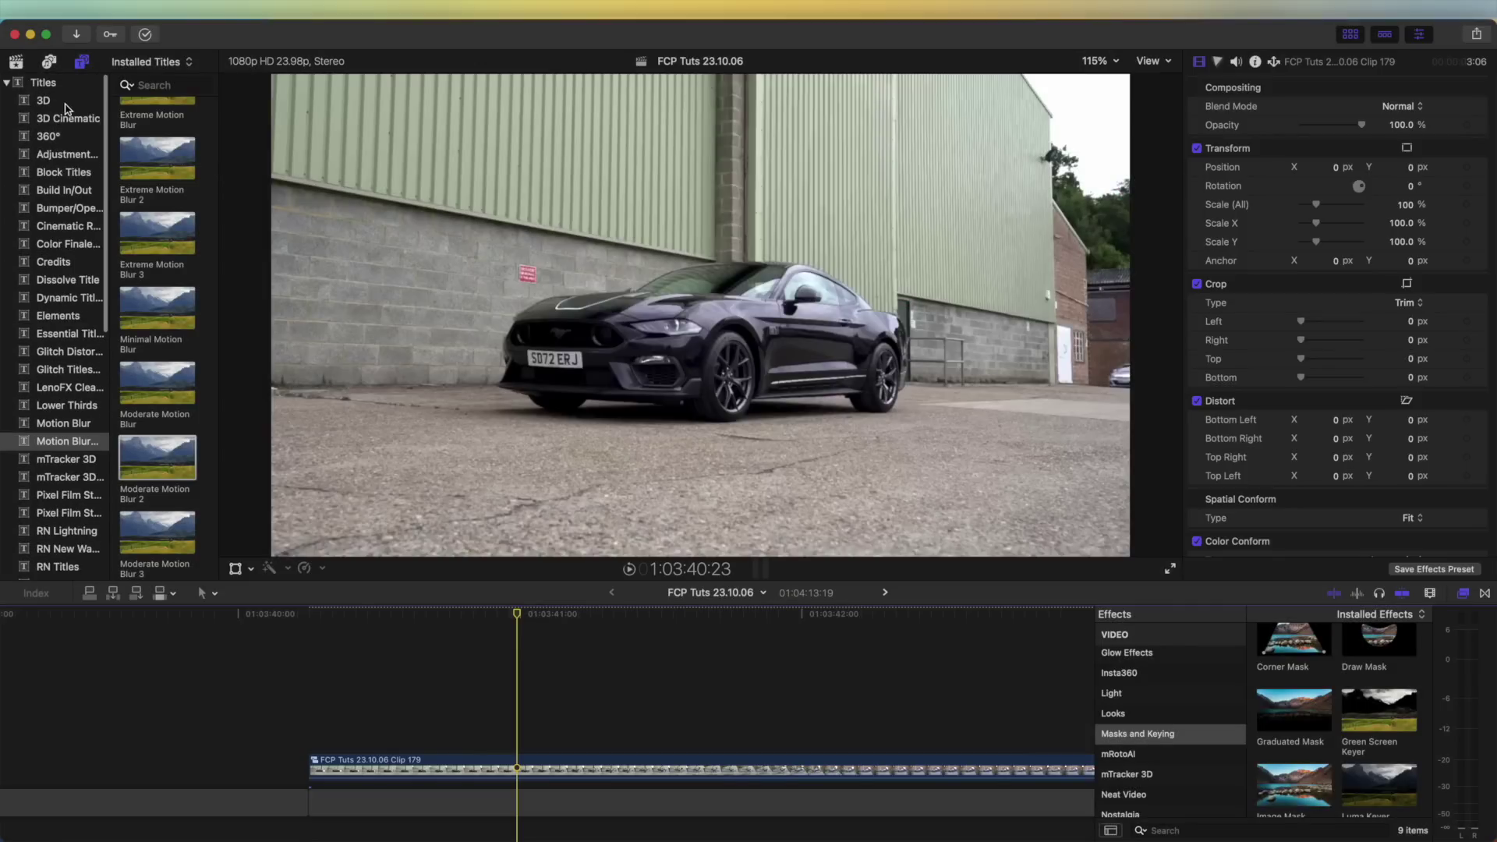
left_click(67, 153)
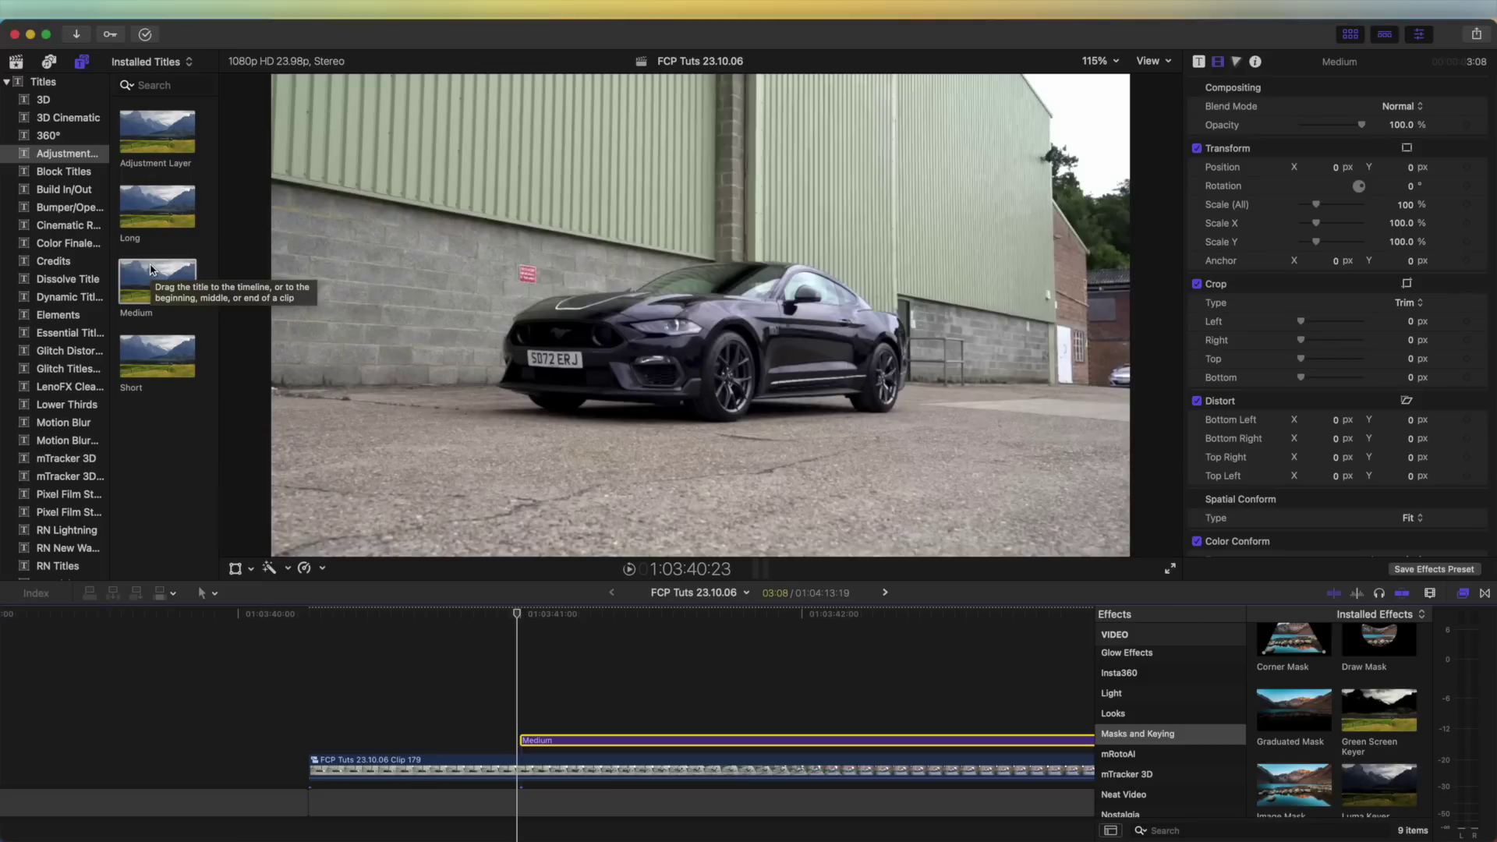
Trim the Medium adjustment layer to end where the road-fill clips start.
left_click(545, 613)
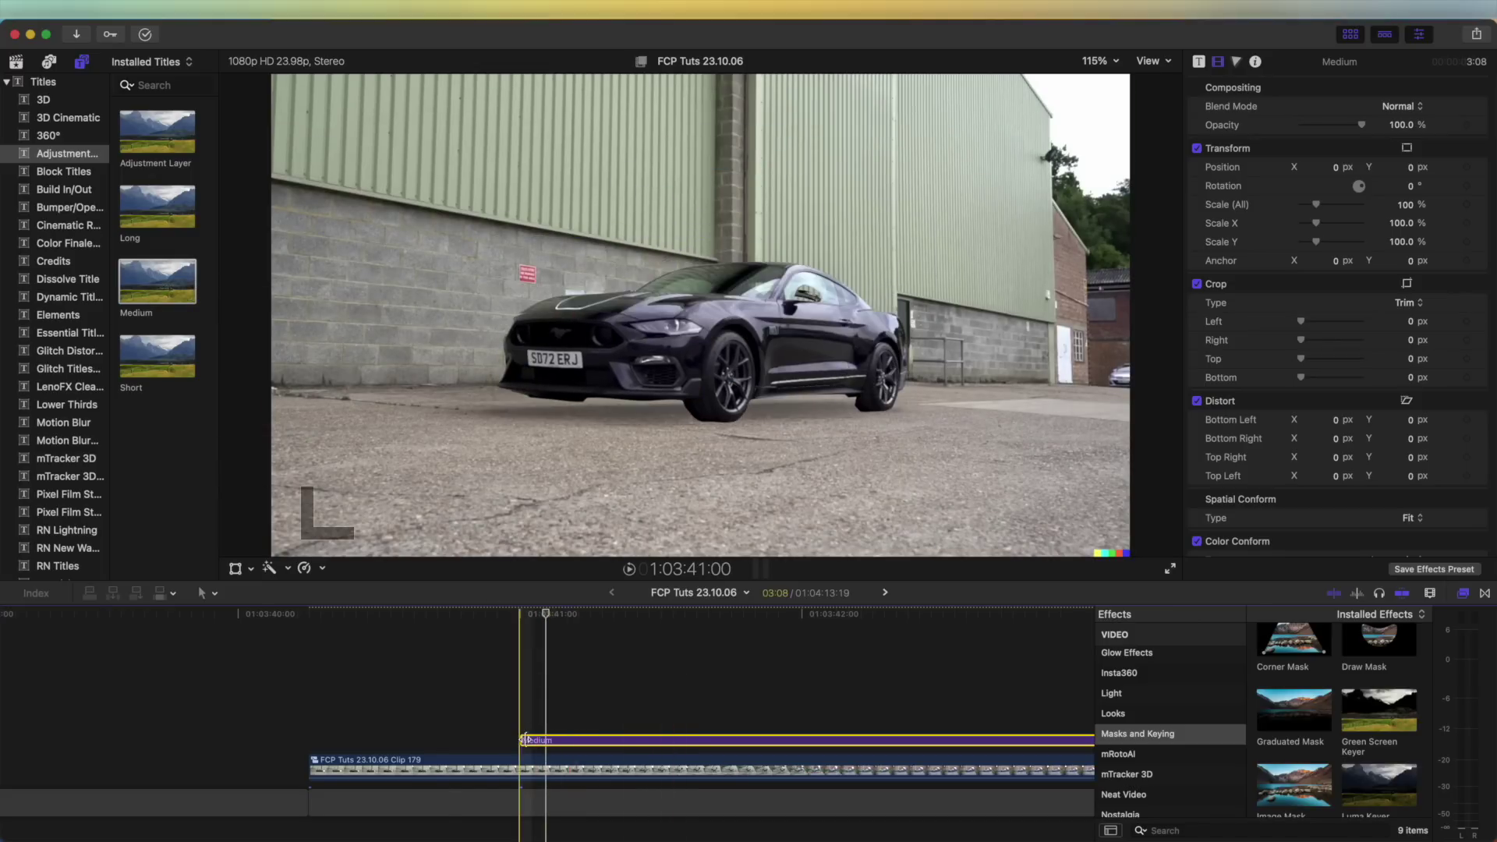
scroll(729, 683, "right", 3)
left_click_drag(753, 616, 759, 621)
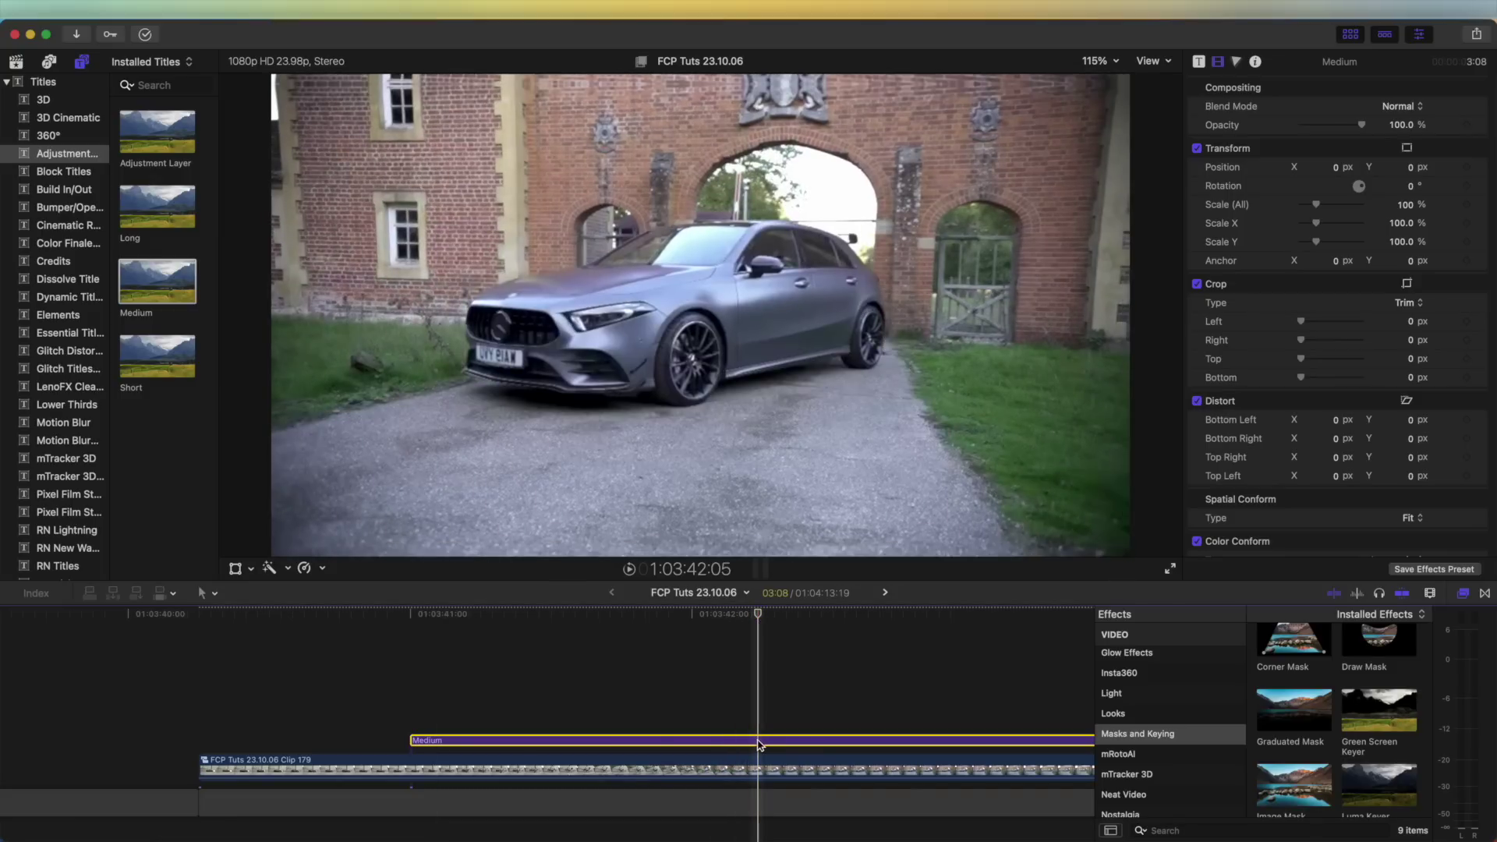
key("alt+bracketright")
left_click_drag(705, 621, 544, 617)
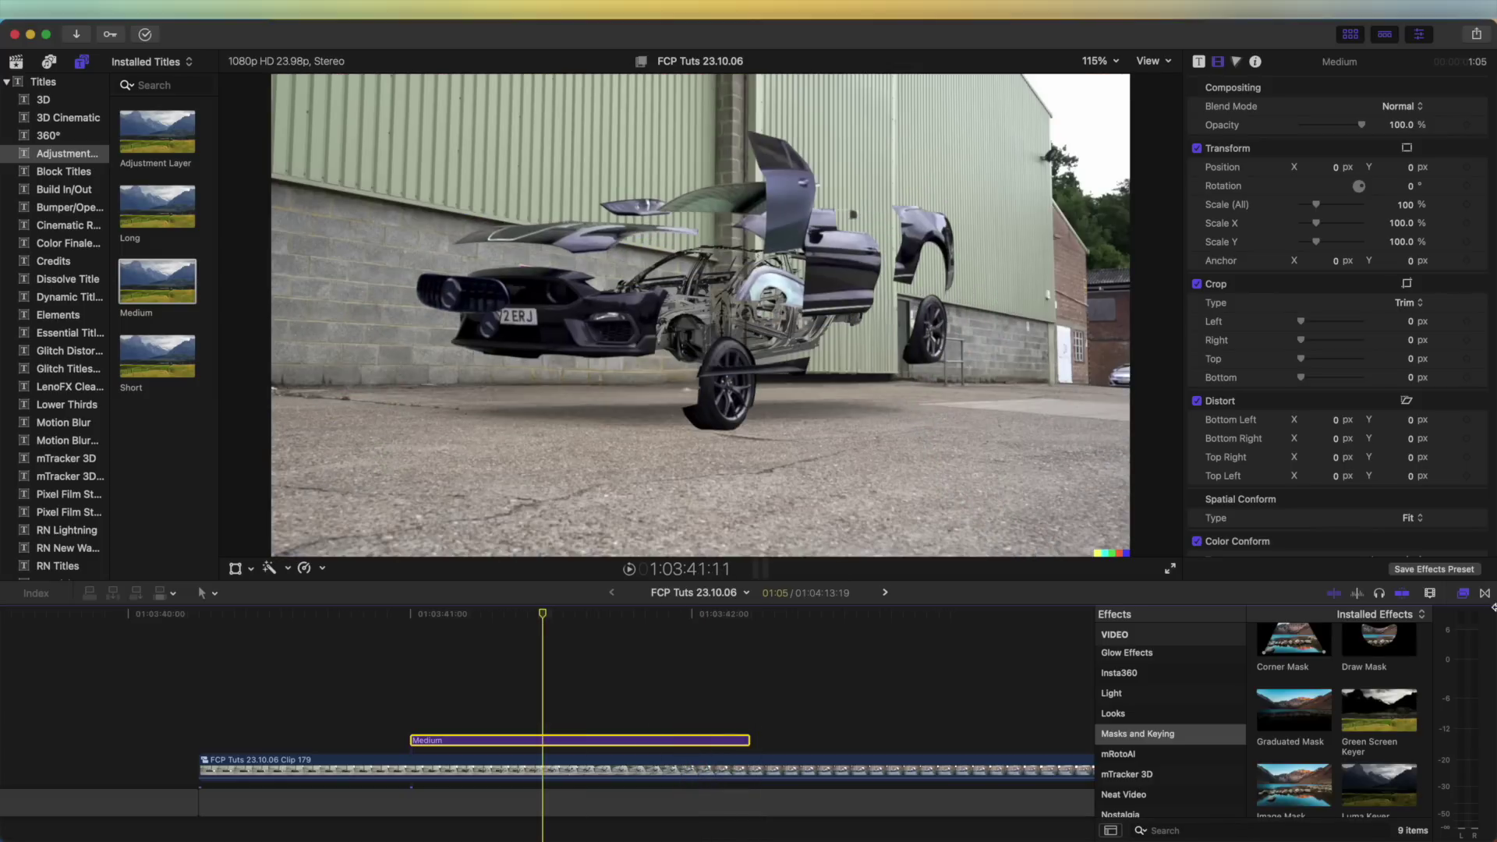
Apply the RN Shake Rumble effect to the Medium layer and scrub to preview the shake.
scroll(1186, 685, "down", 10)
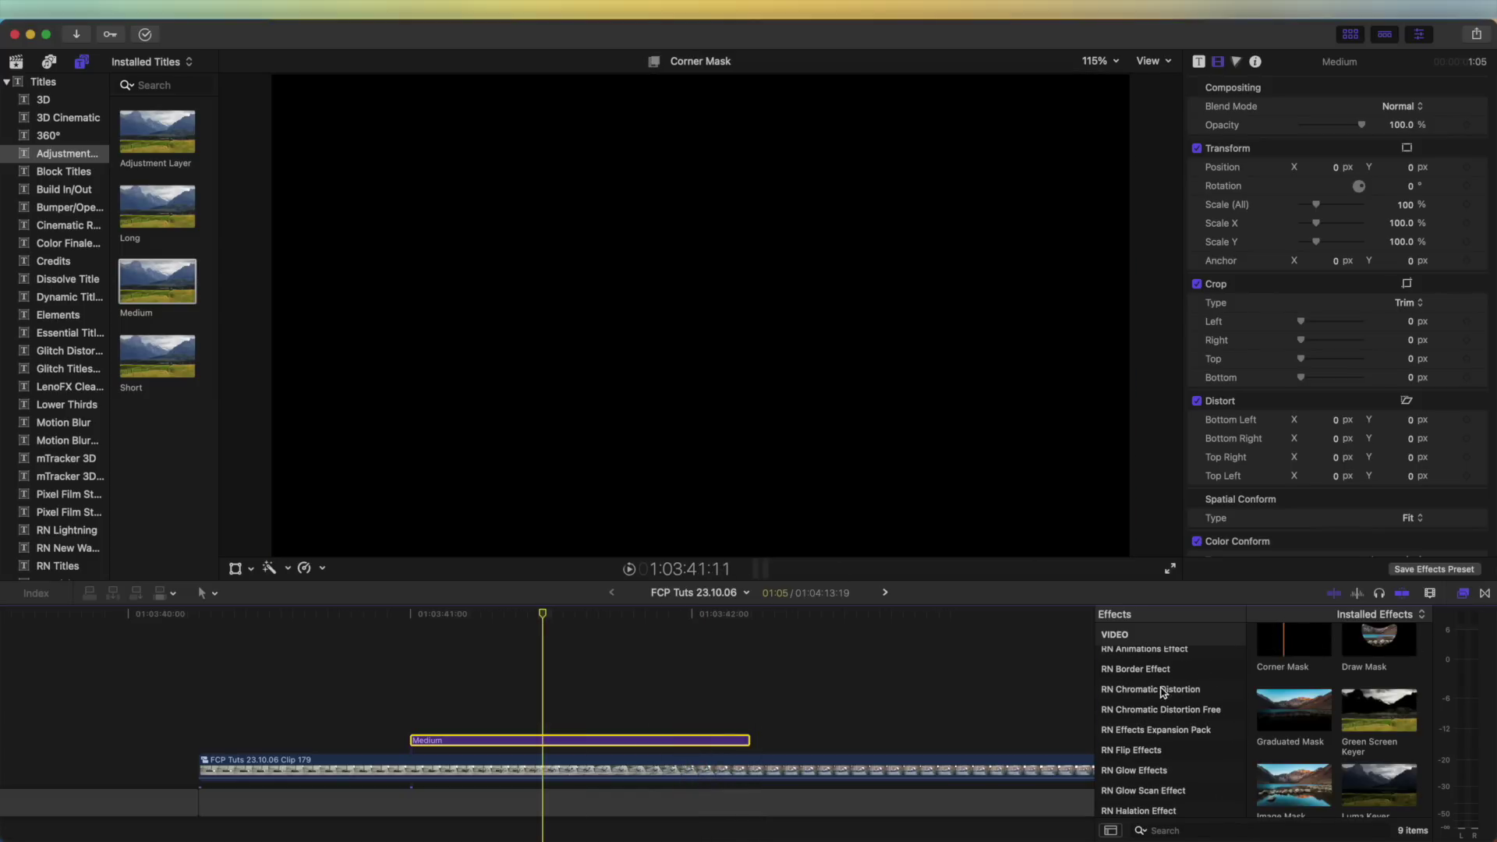
scroll(1164, 691, "down", 5)
left_click(1154, 726)
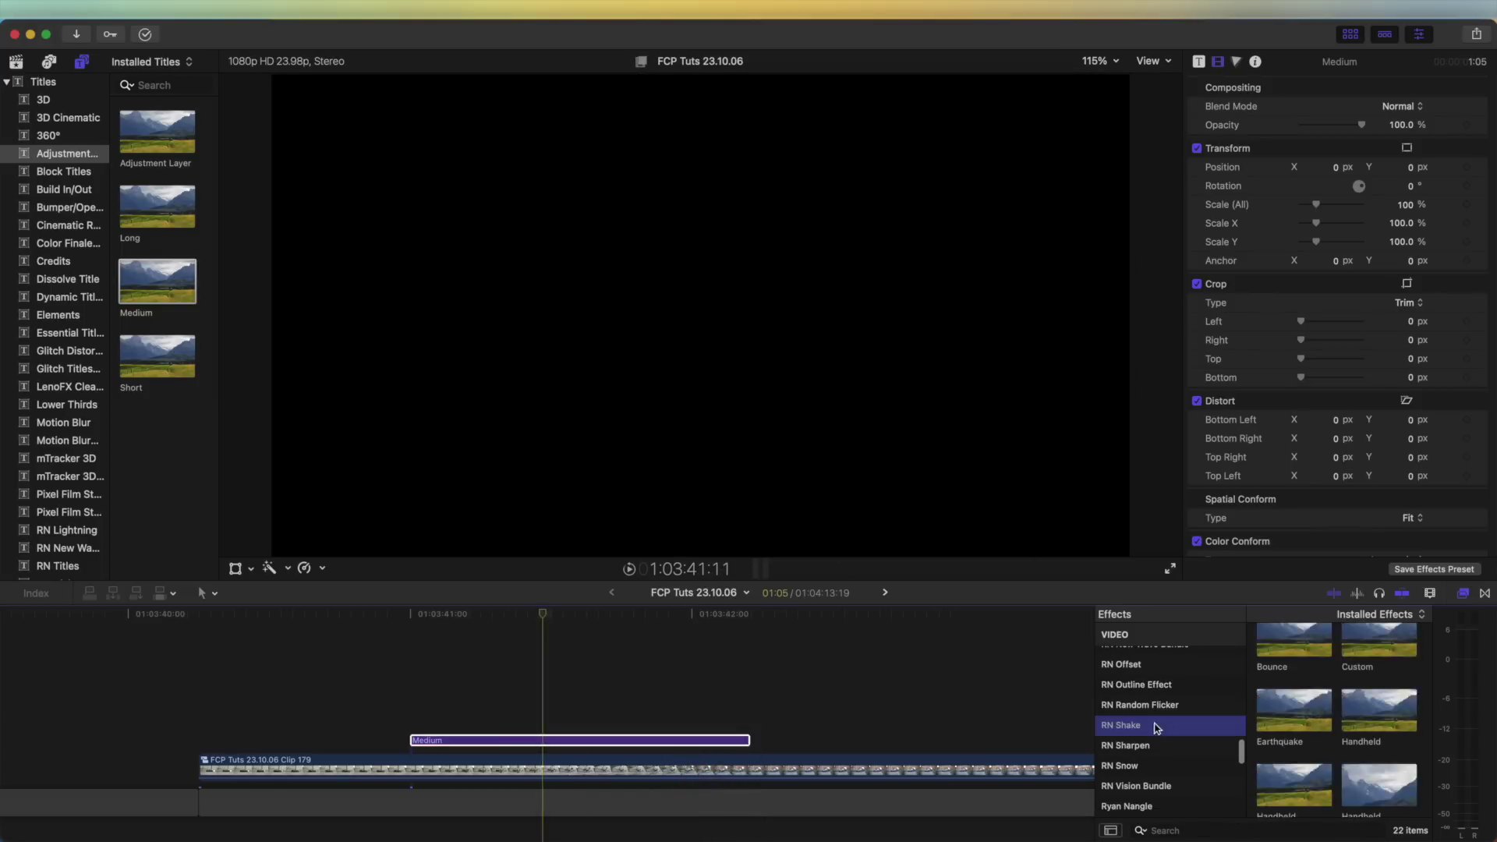
scroll(1325, 719, "down", 3)
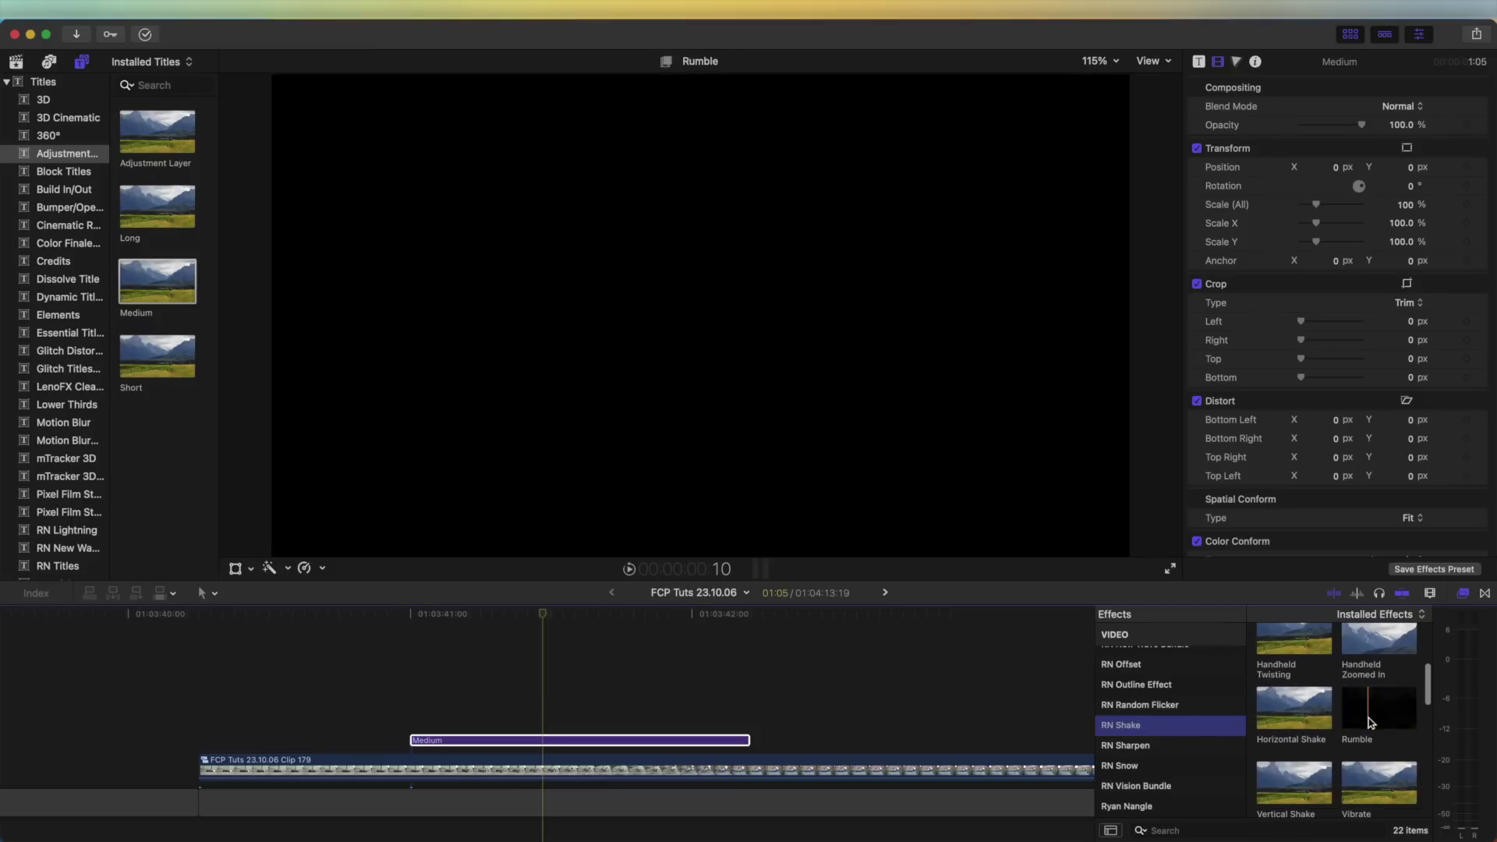
left_click_drag(1376, 706, 583, 737)
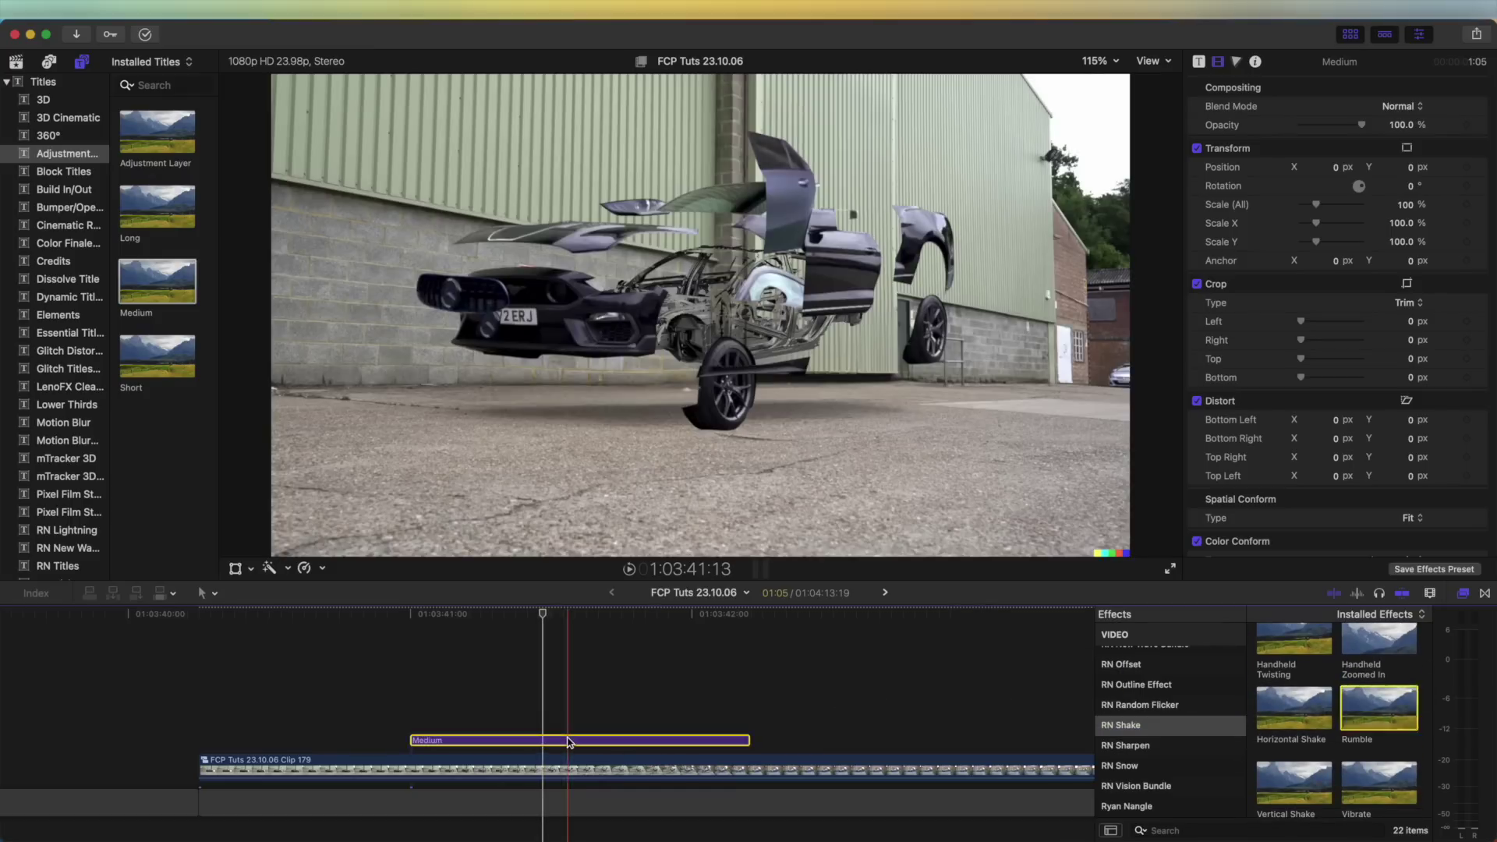
left_click(569, 614)
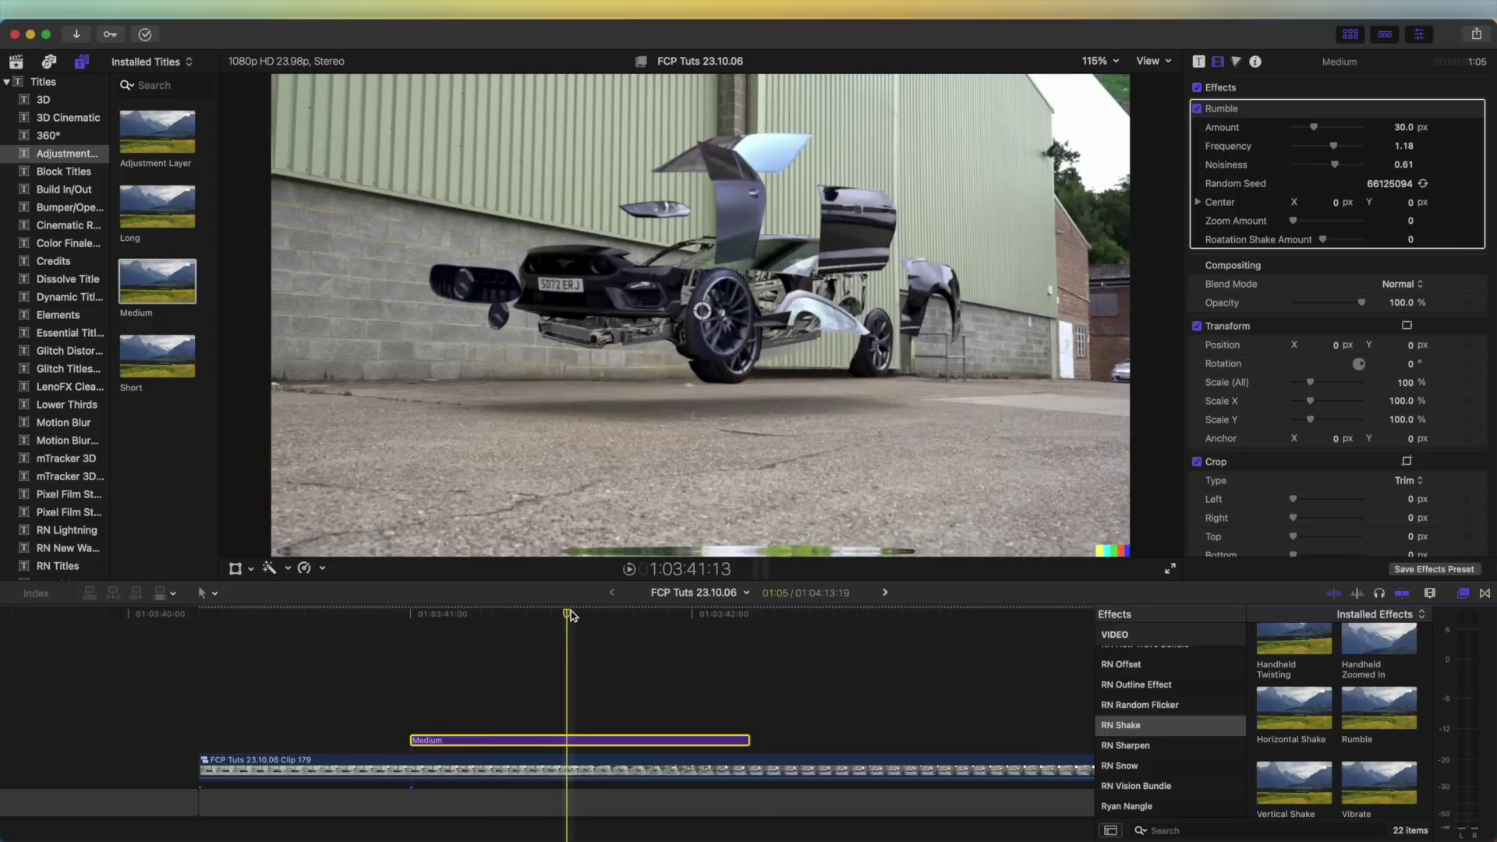
left_click_drag(569, 613, 612, 613)
left_click_drag(158, 148, 296, 571)
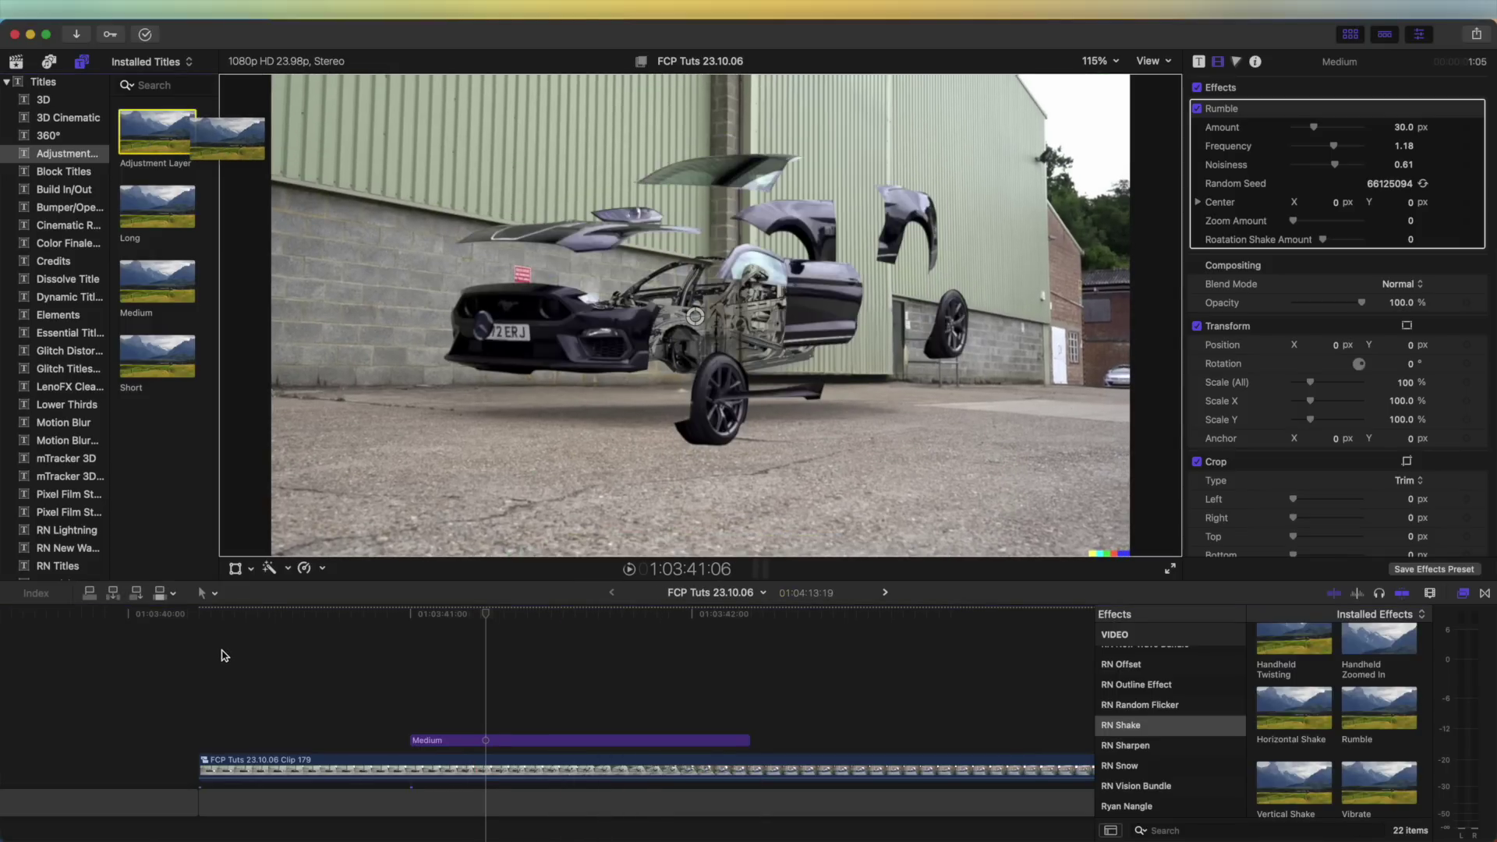
Place an Adjustment Layer over the whole sequence, apply RSMB motion blur, and scrub to check.
left_click_drag(222, 671, 218, 675)
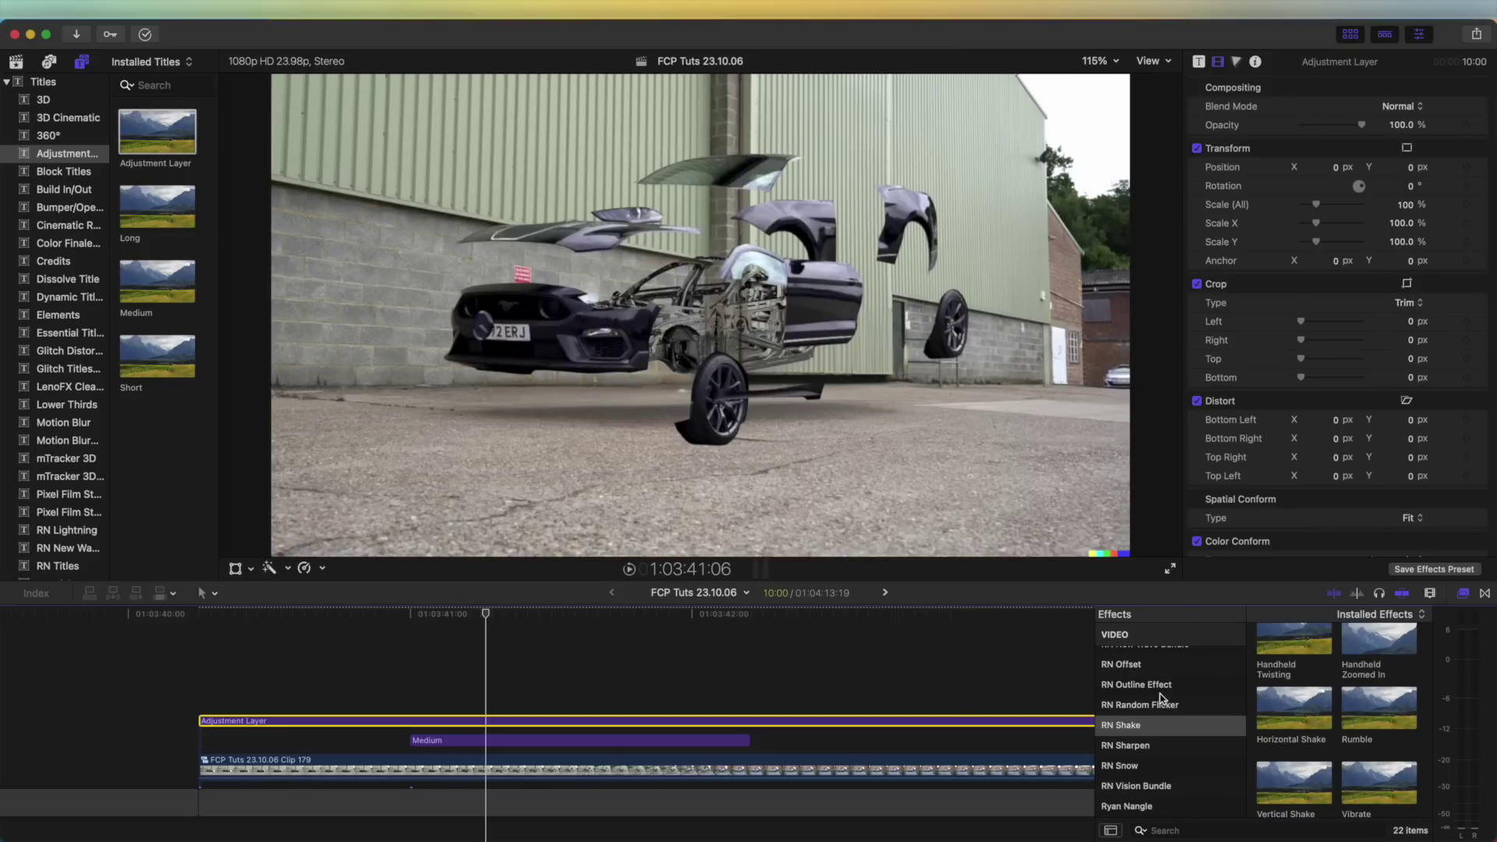
scroll(1169, 725, "up", 5)
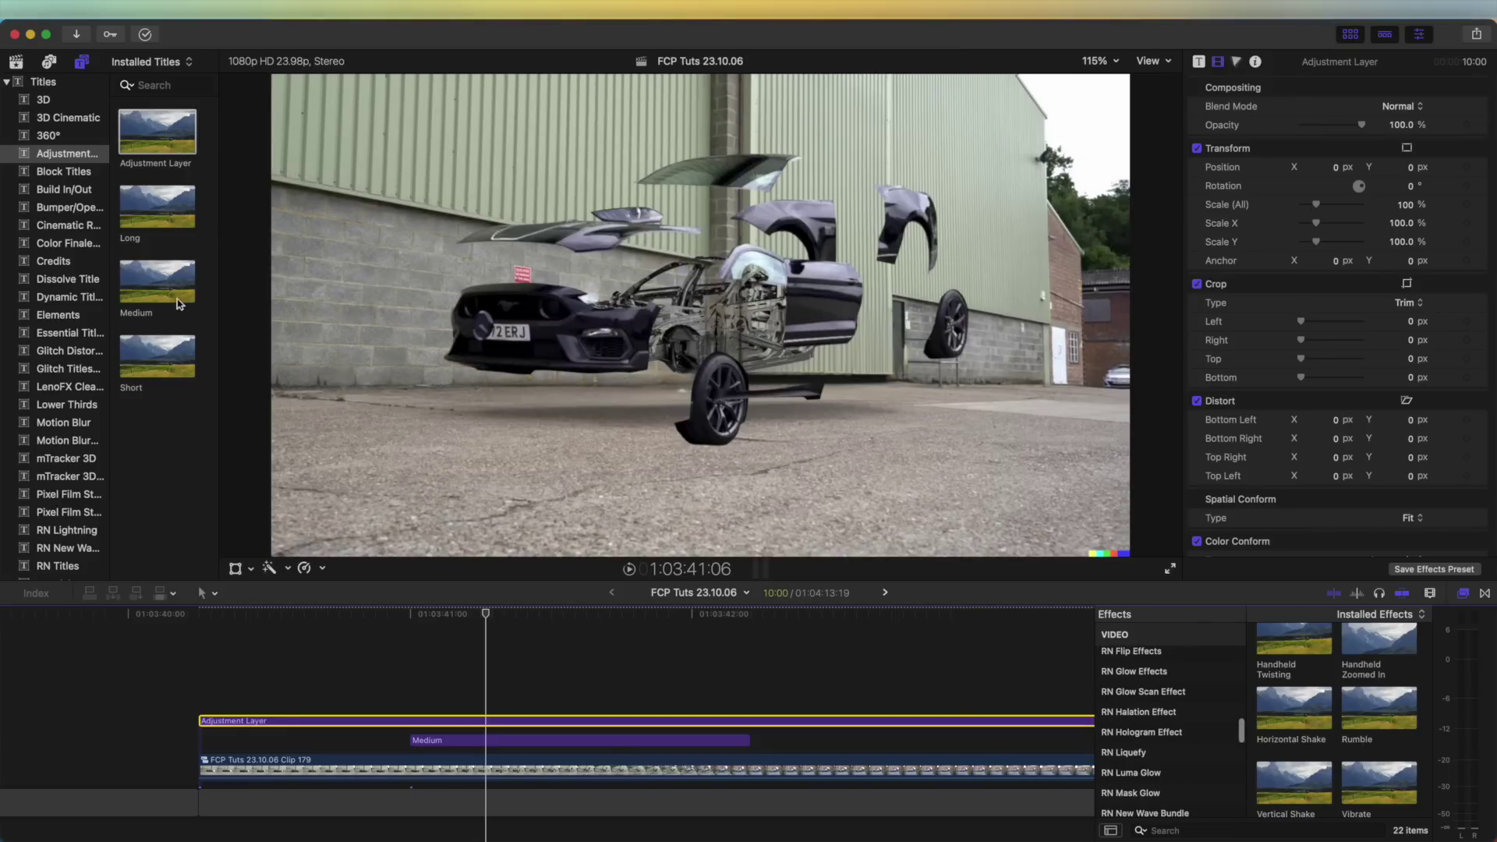
scroll(1182, 706, "up", 4)
left_click(1177, 700)
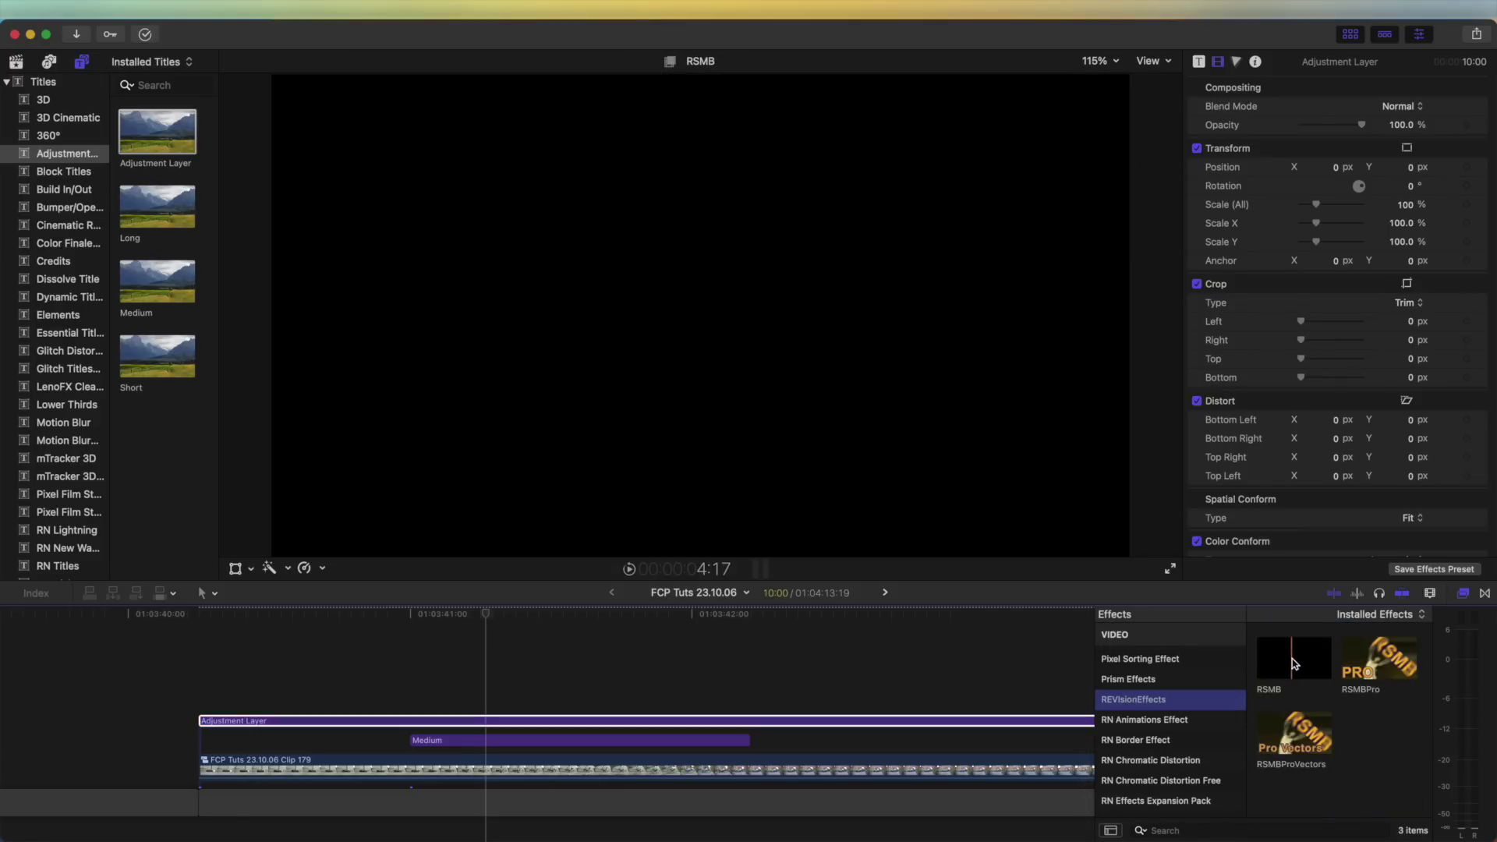
left_click_drag(1294, 659, 476, 722)
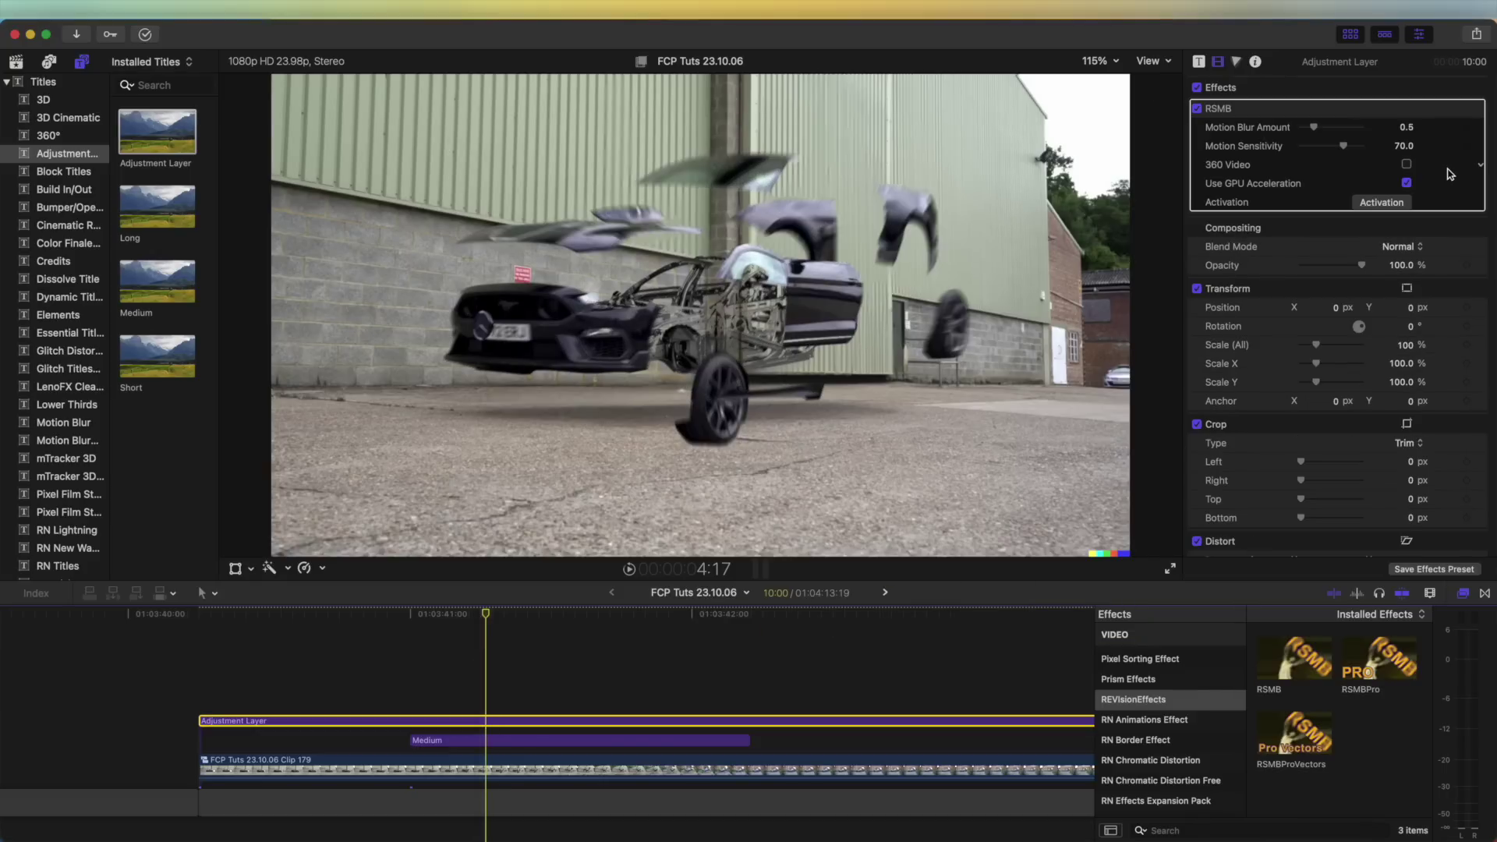
left_click_drag(269, 615, 565, 655)
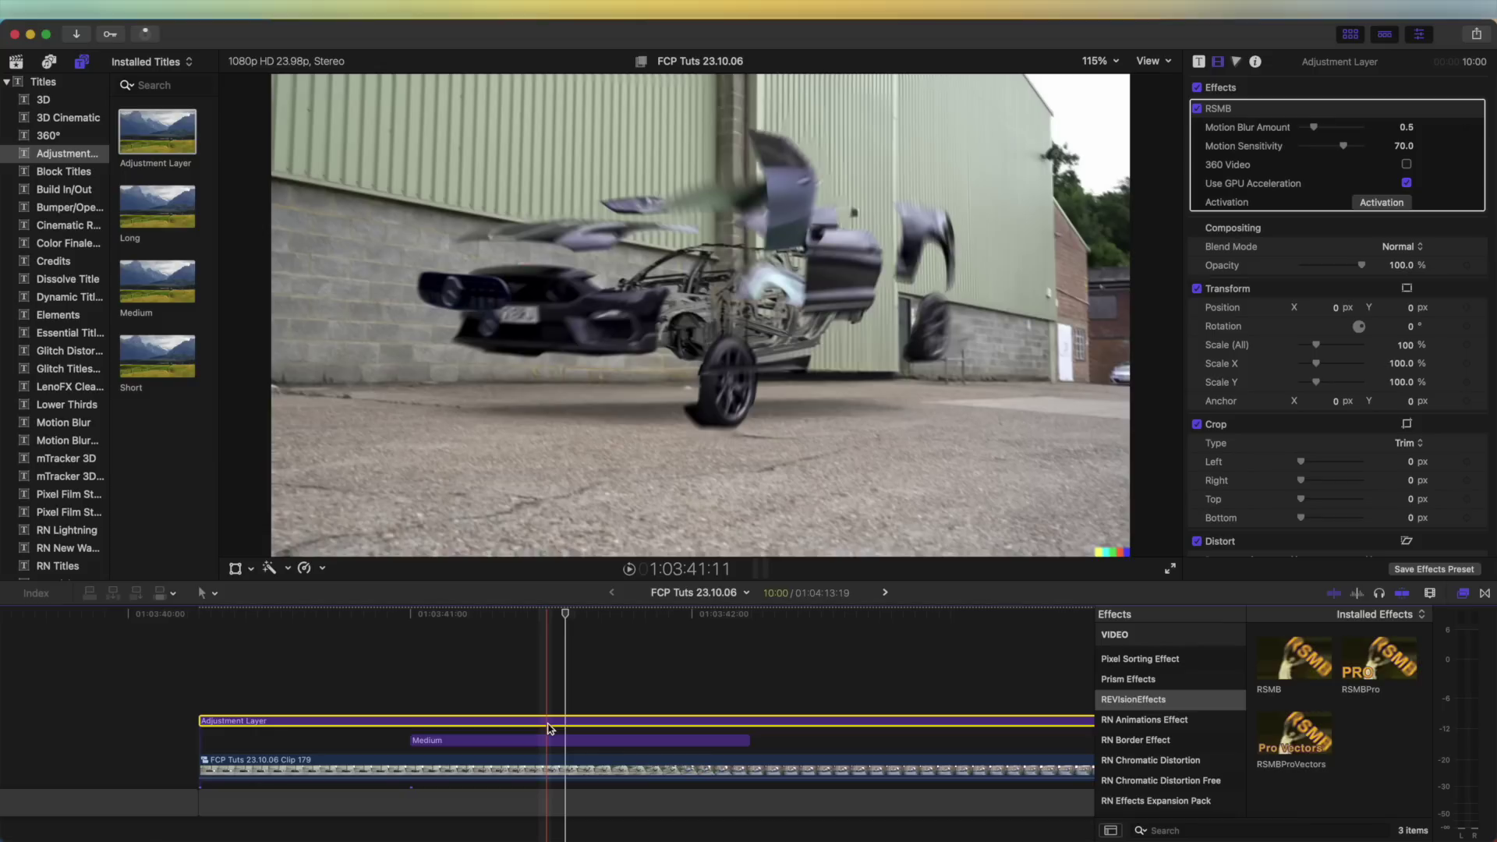
scroll(83, 374, "down", 5)
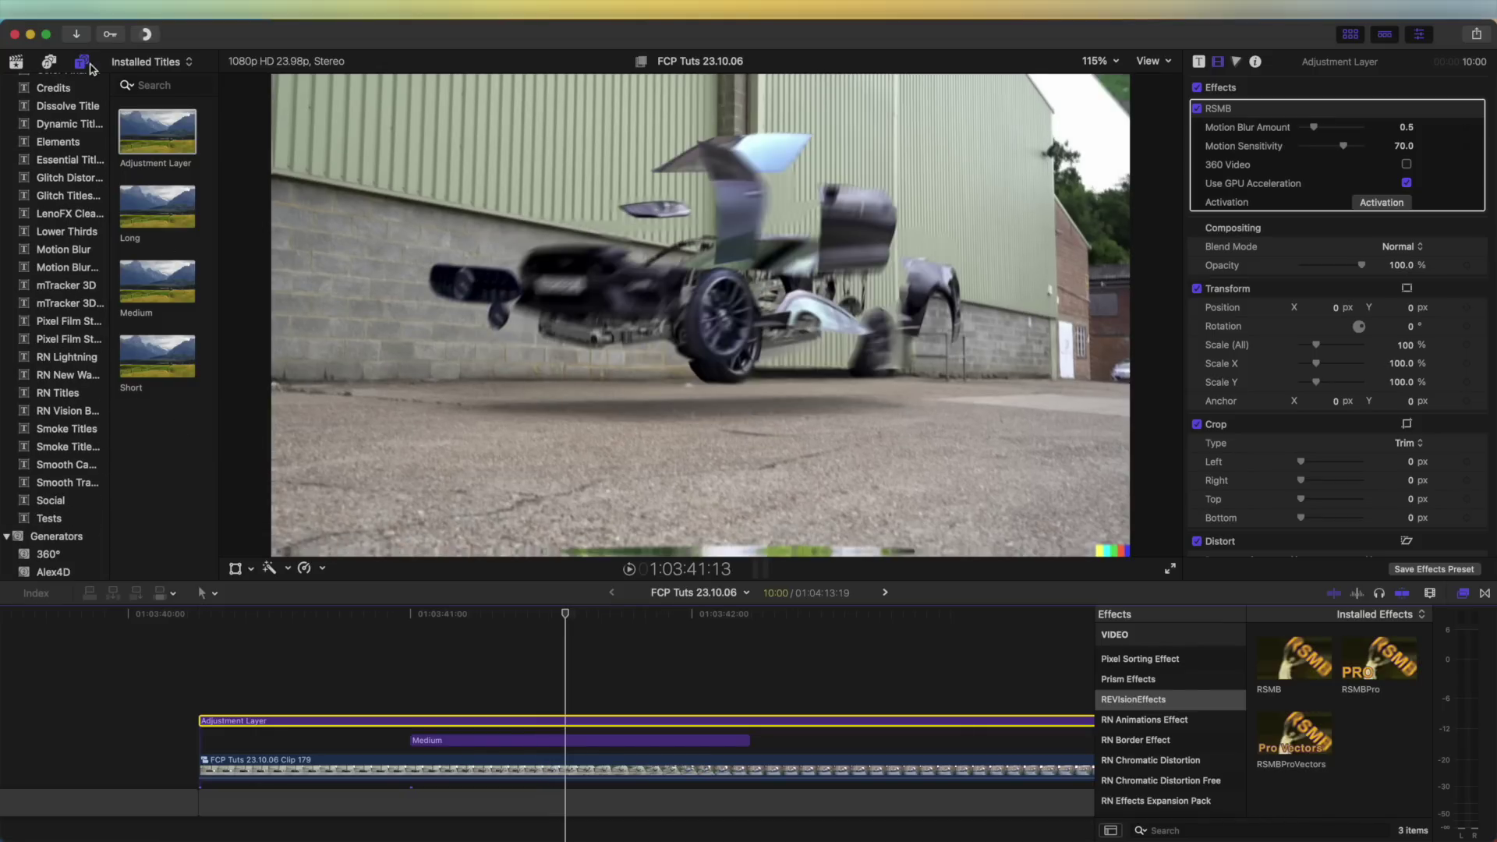
Add the Zoom In and out Smooth title from Smooth Camera Zooms above the car clip.
left_click(73, 467)
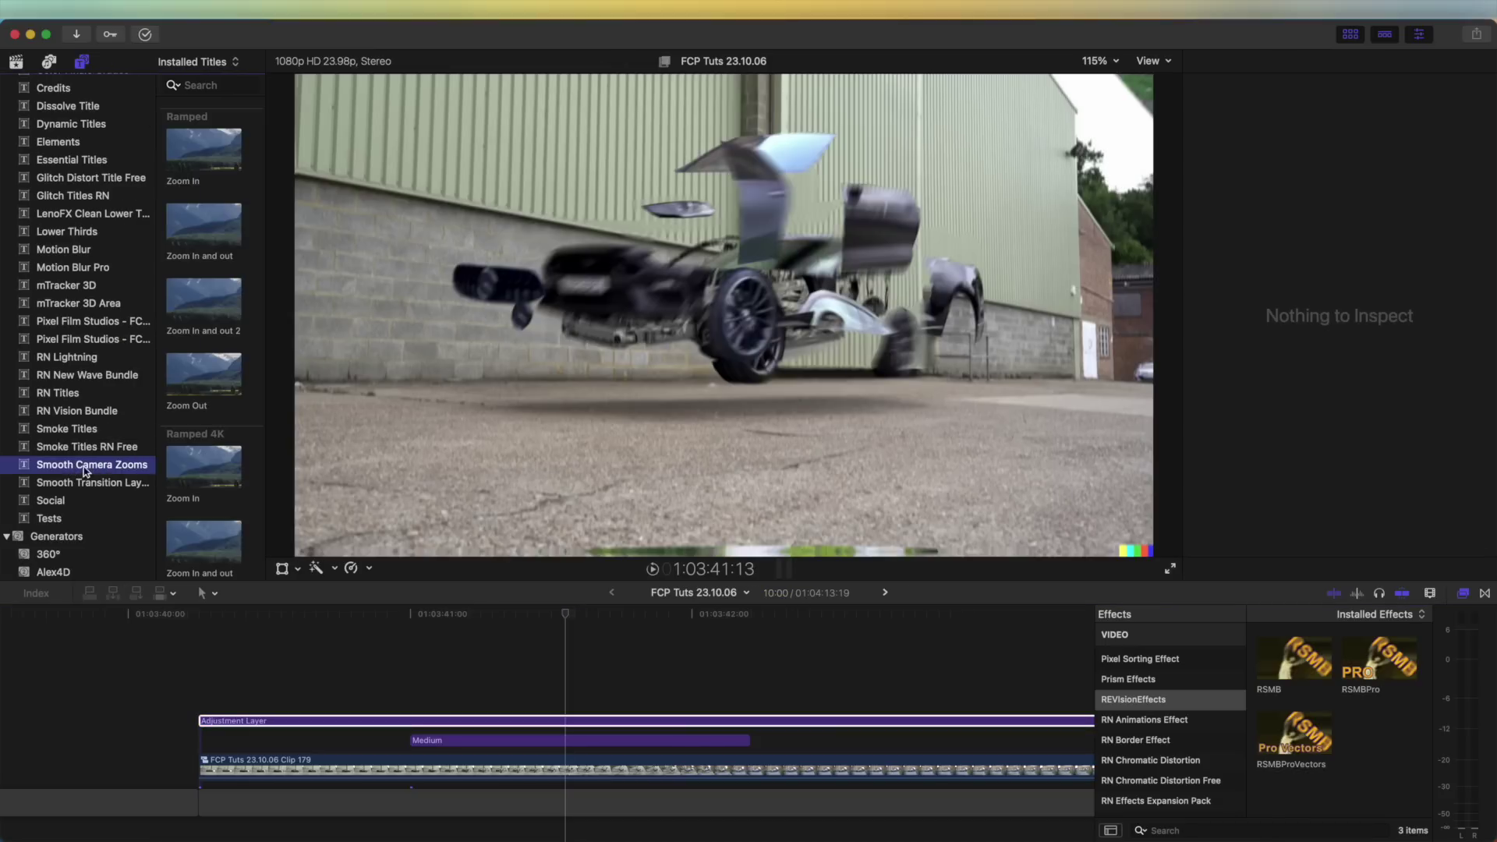
scroll(259, 363, "down", 10)
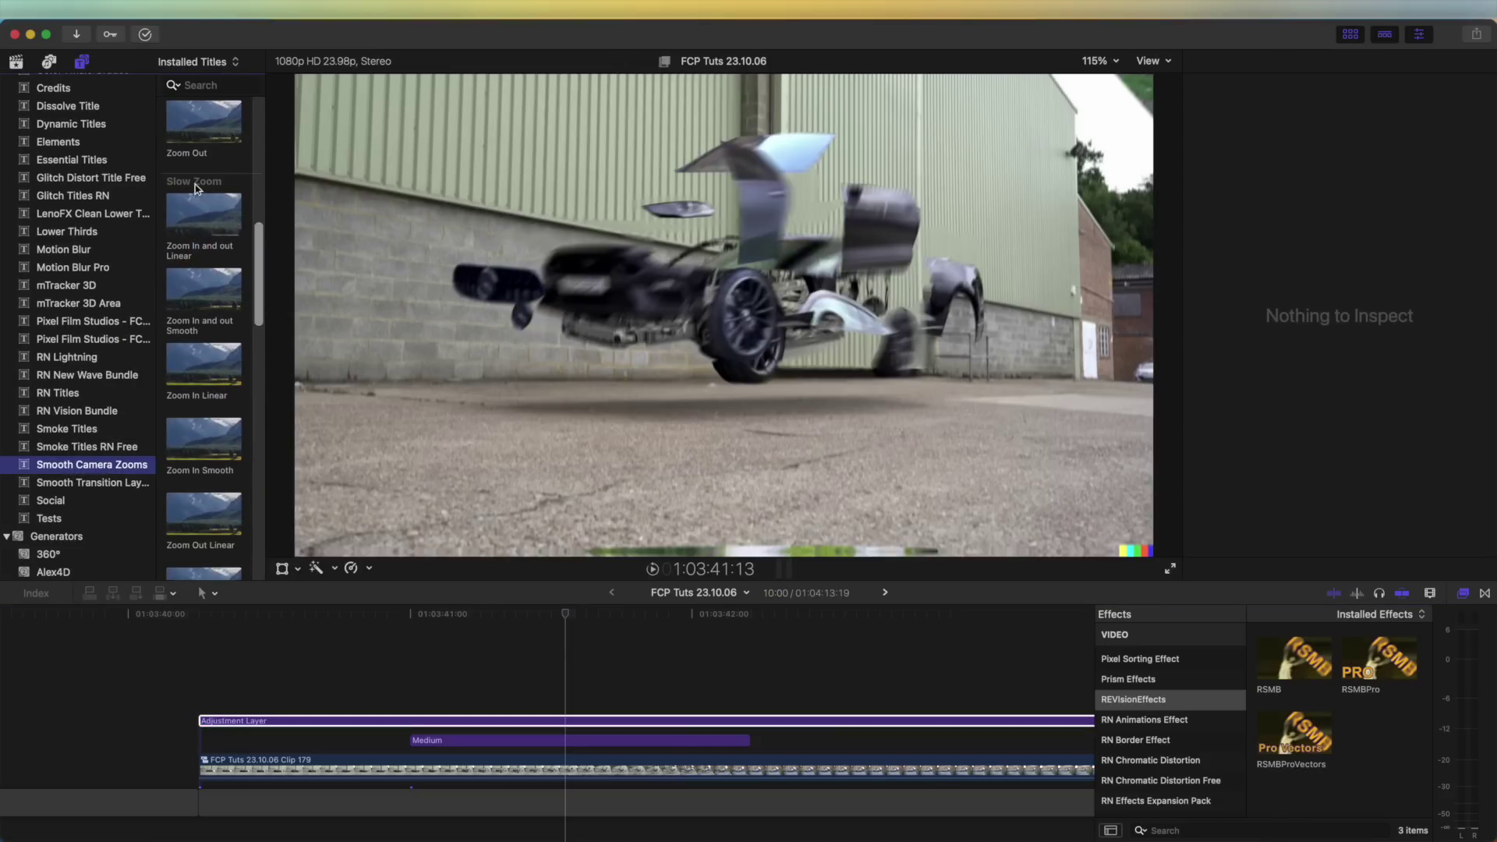
left_click_drag(201, 304, 345, 737)
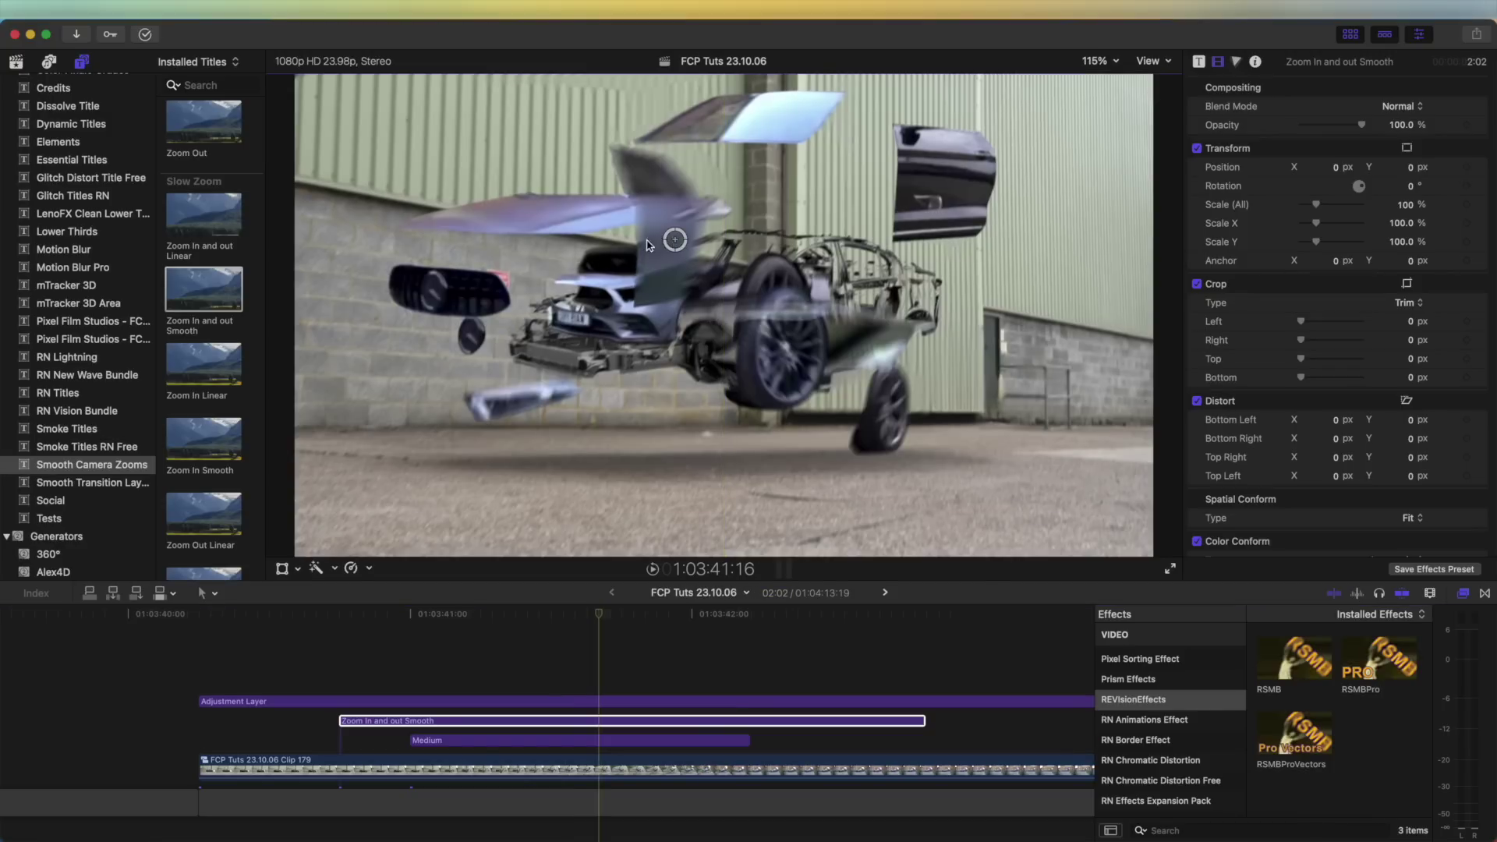
Centre the zoom on the car and raise Zoom Amount to 67.3.
left_click_drag(638, 245, 723, 218)
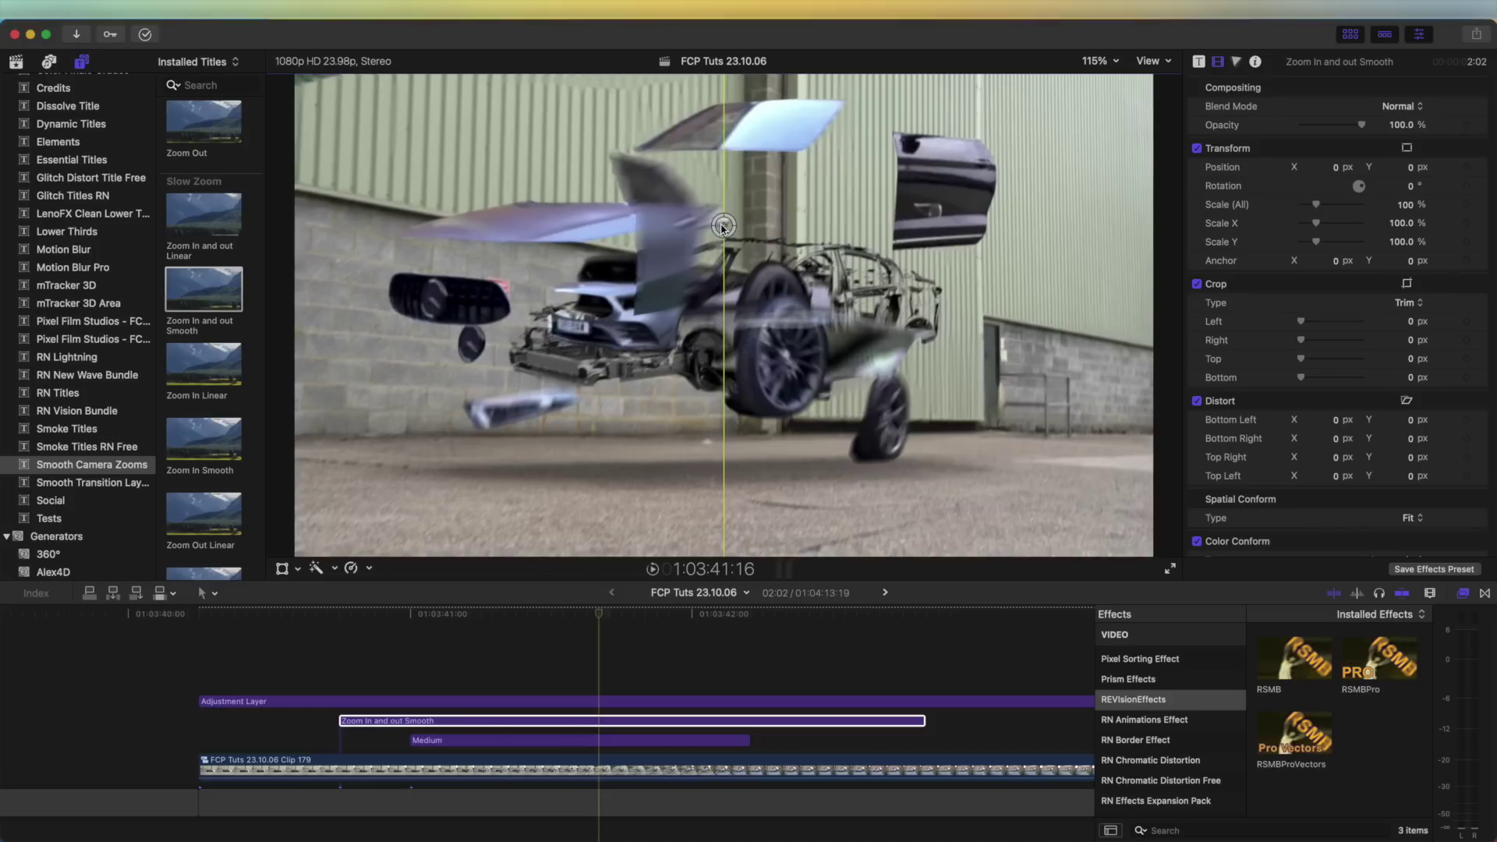
left_click(1205, 61)
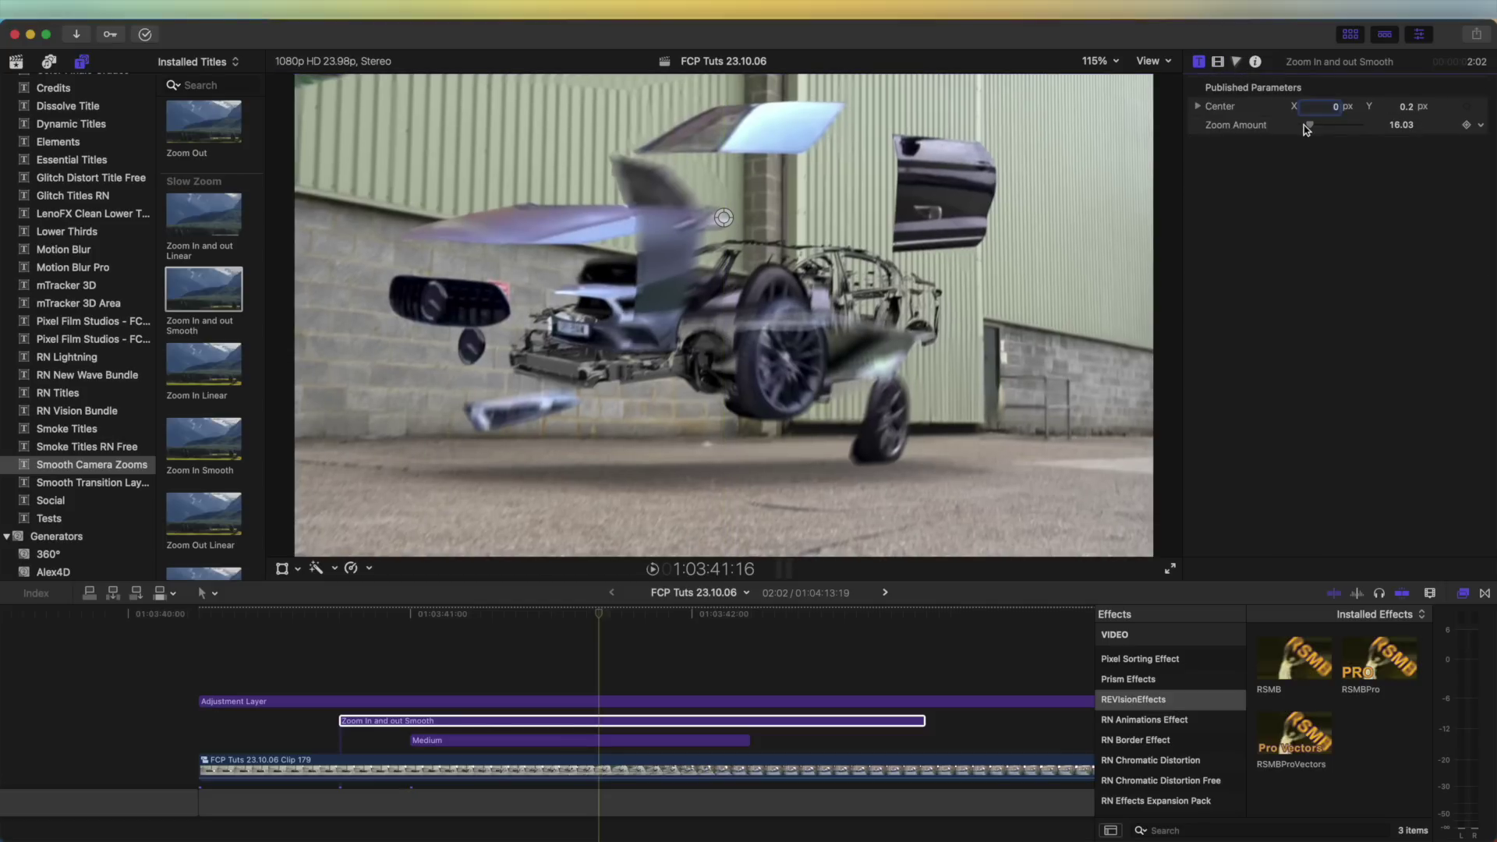
mouse_move(1307, 129)
left_mouse_down()
mouse_move(1347, 128)
mouse_move(1304, 129)
left_mouse_up()
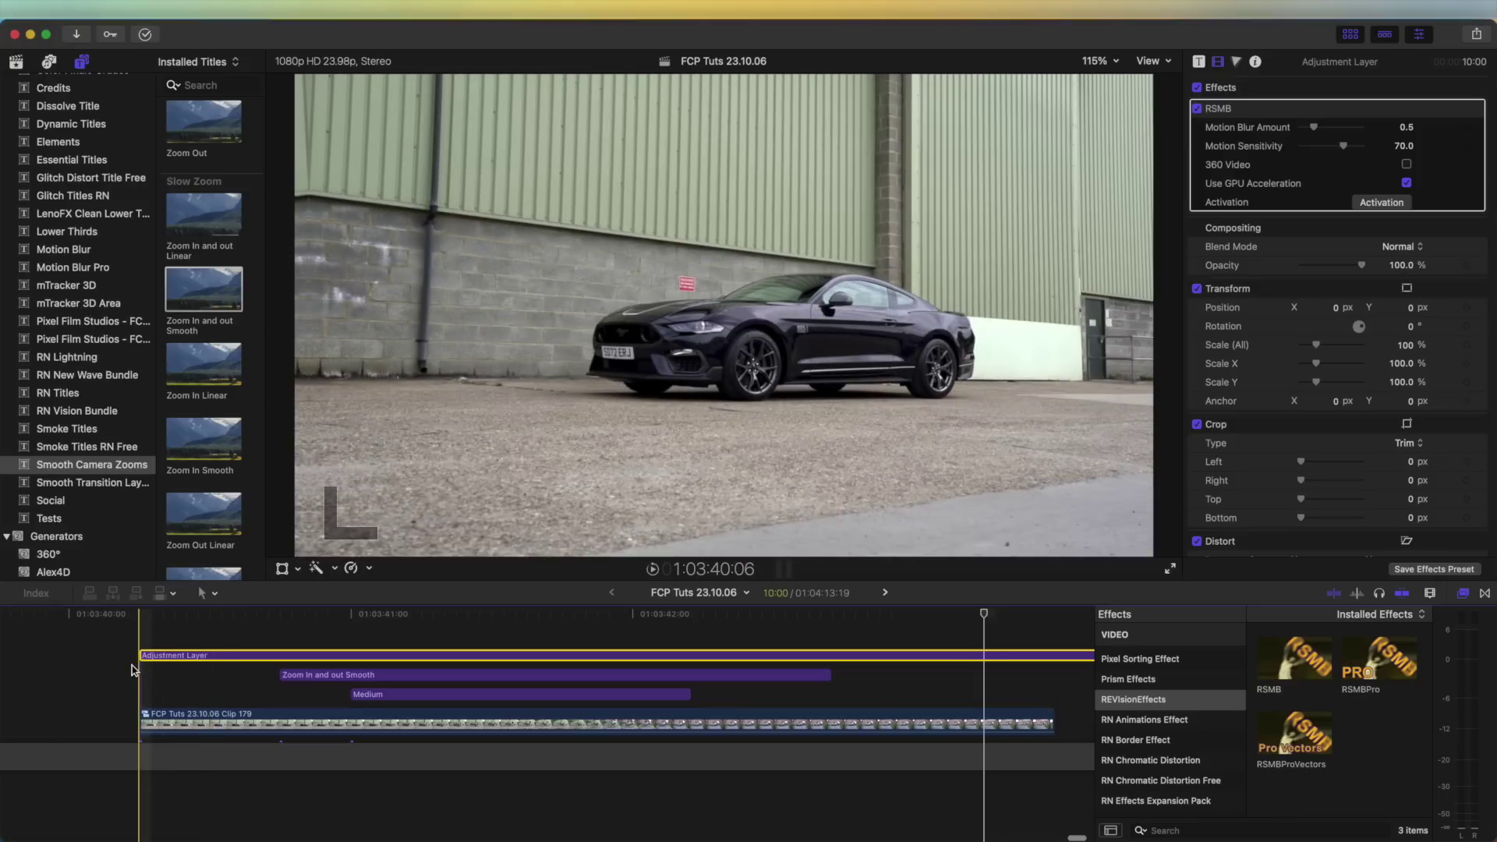
key("space")
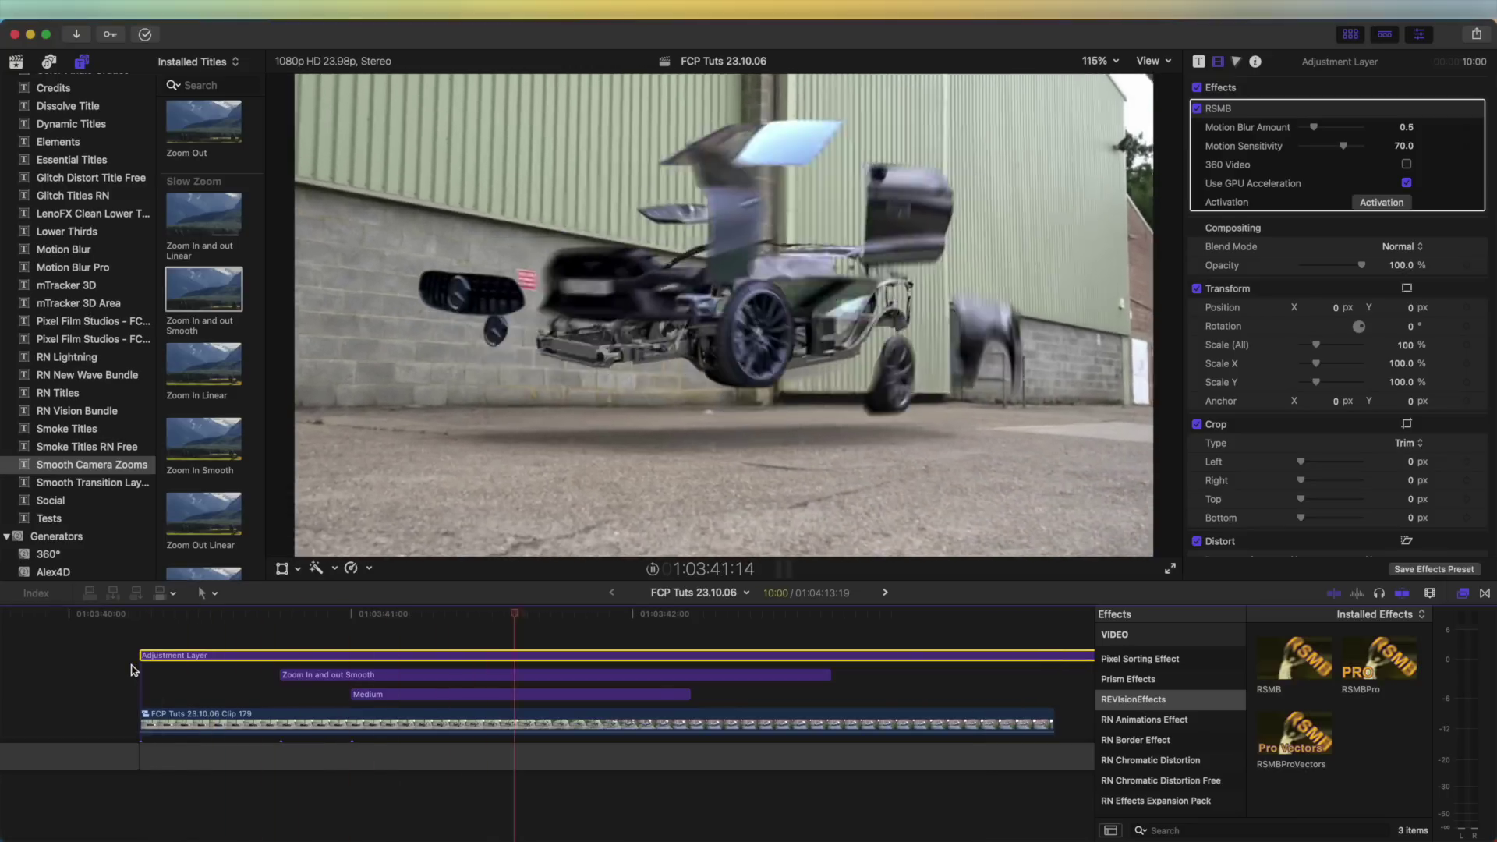
key("space")
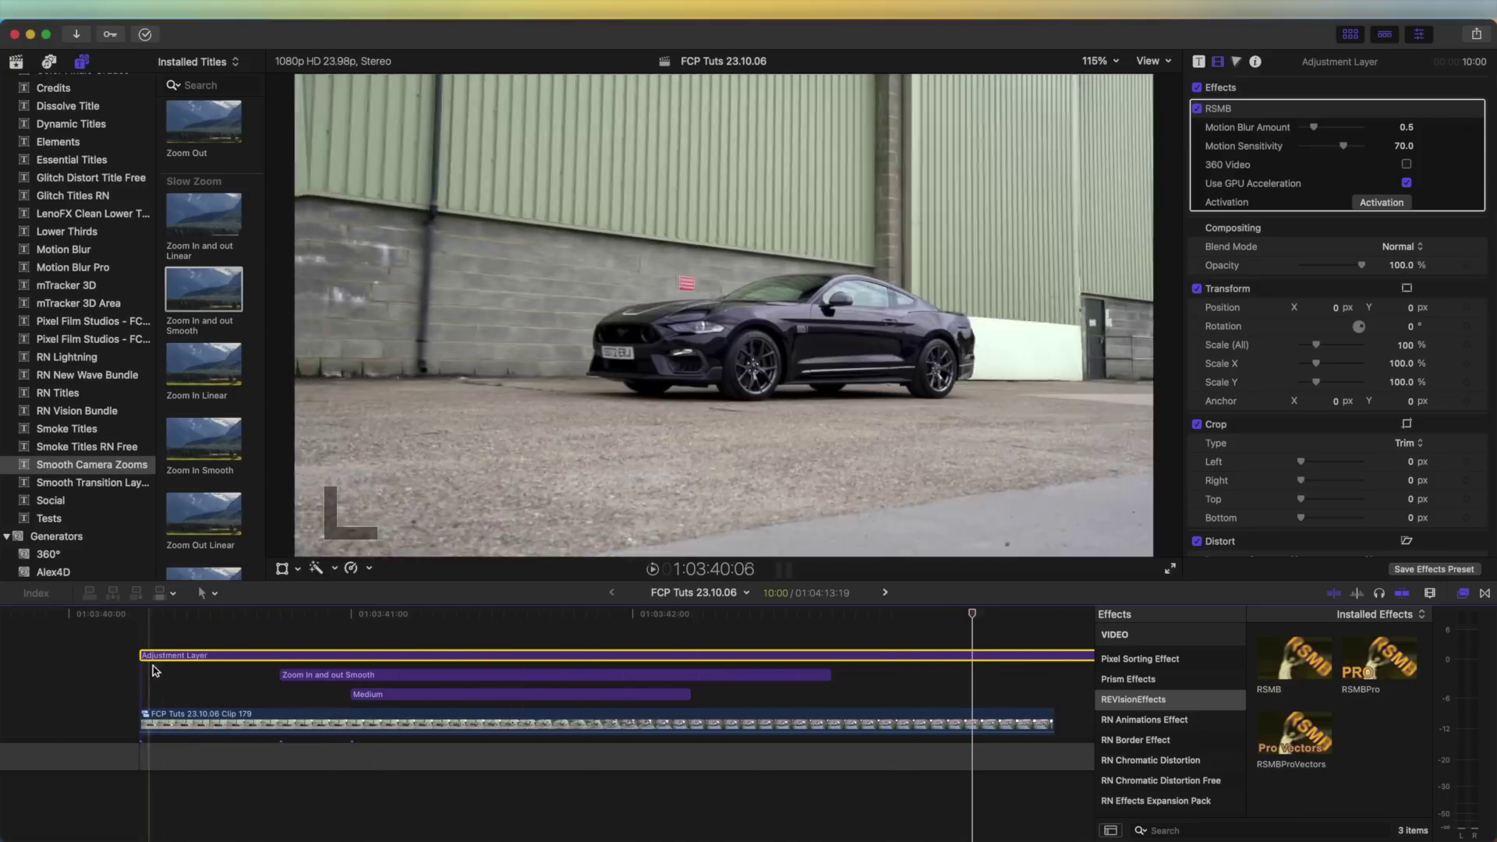
key("space")
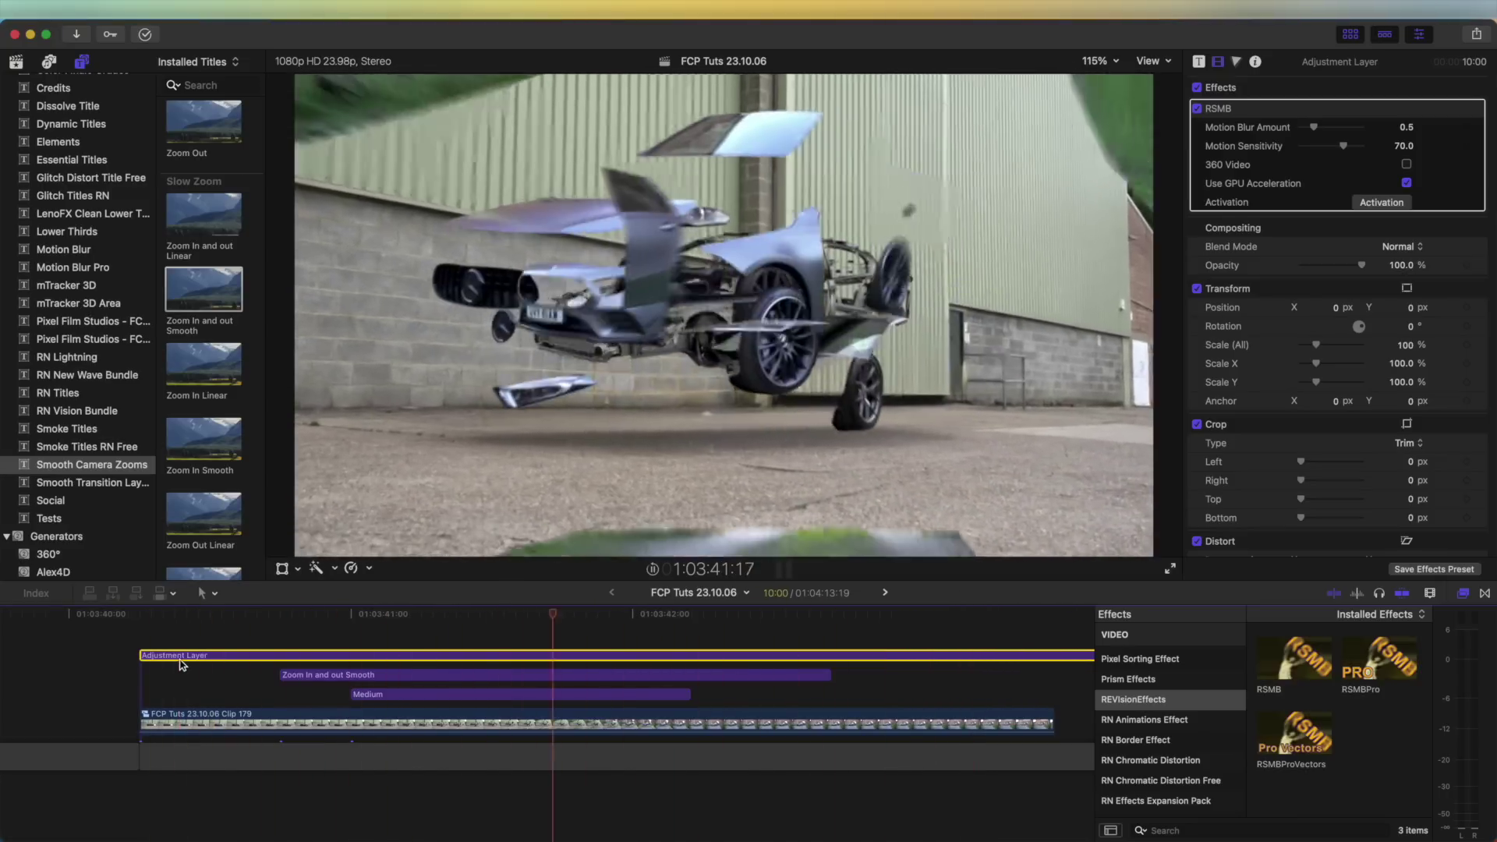
key("space")
key("space")
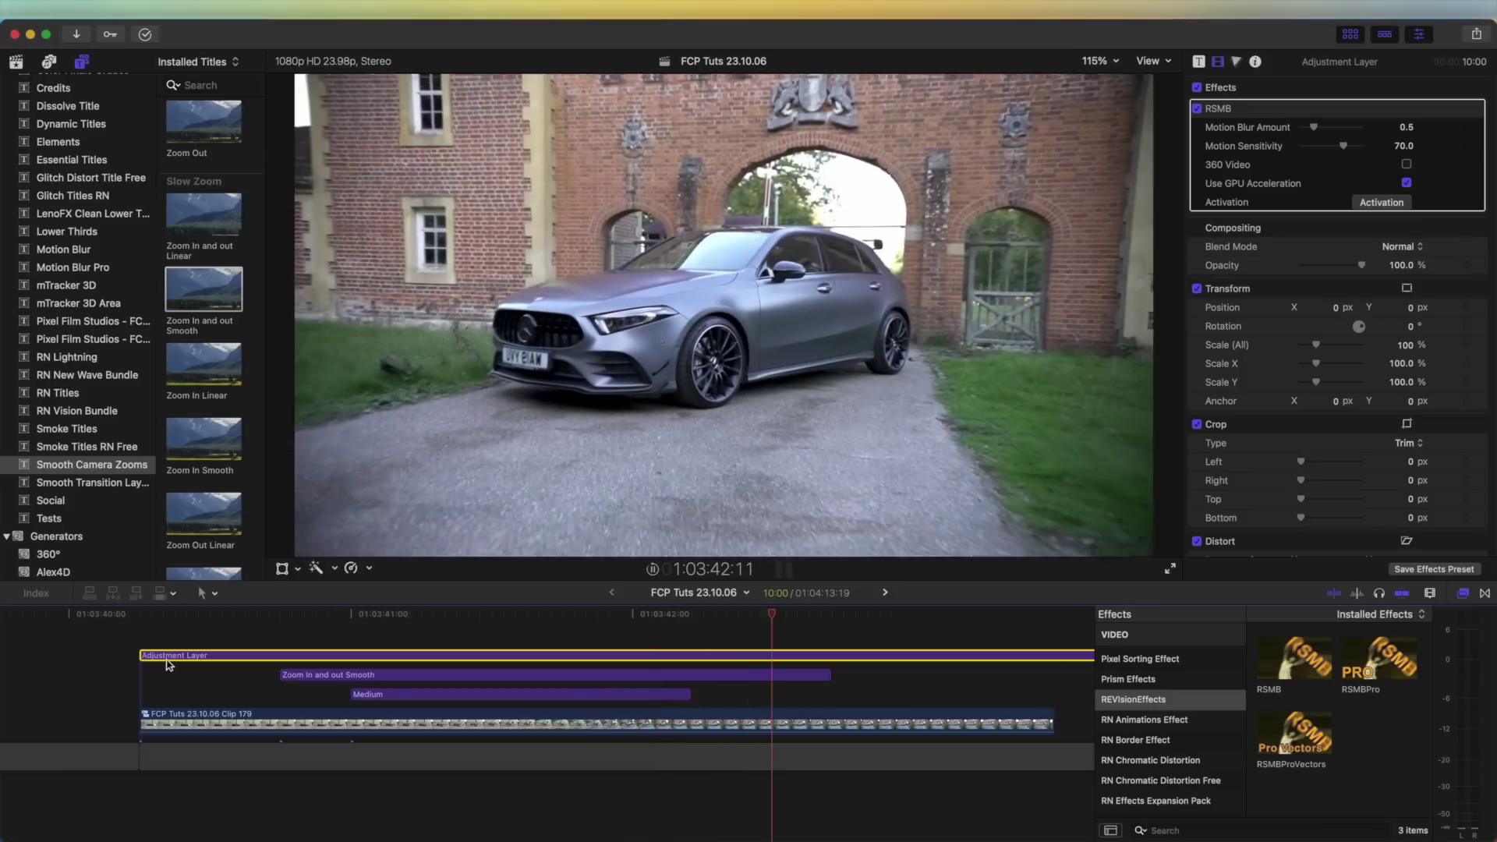
left_click(636, 613)
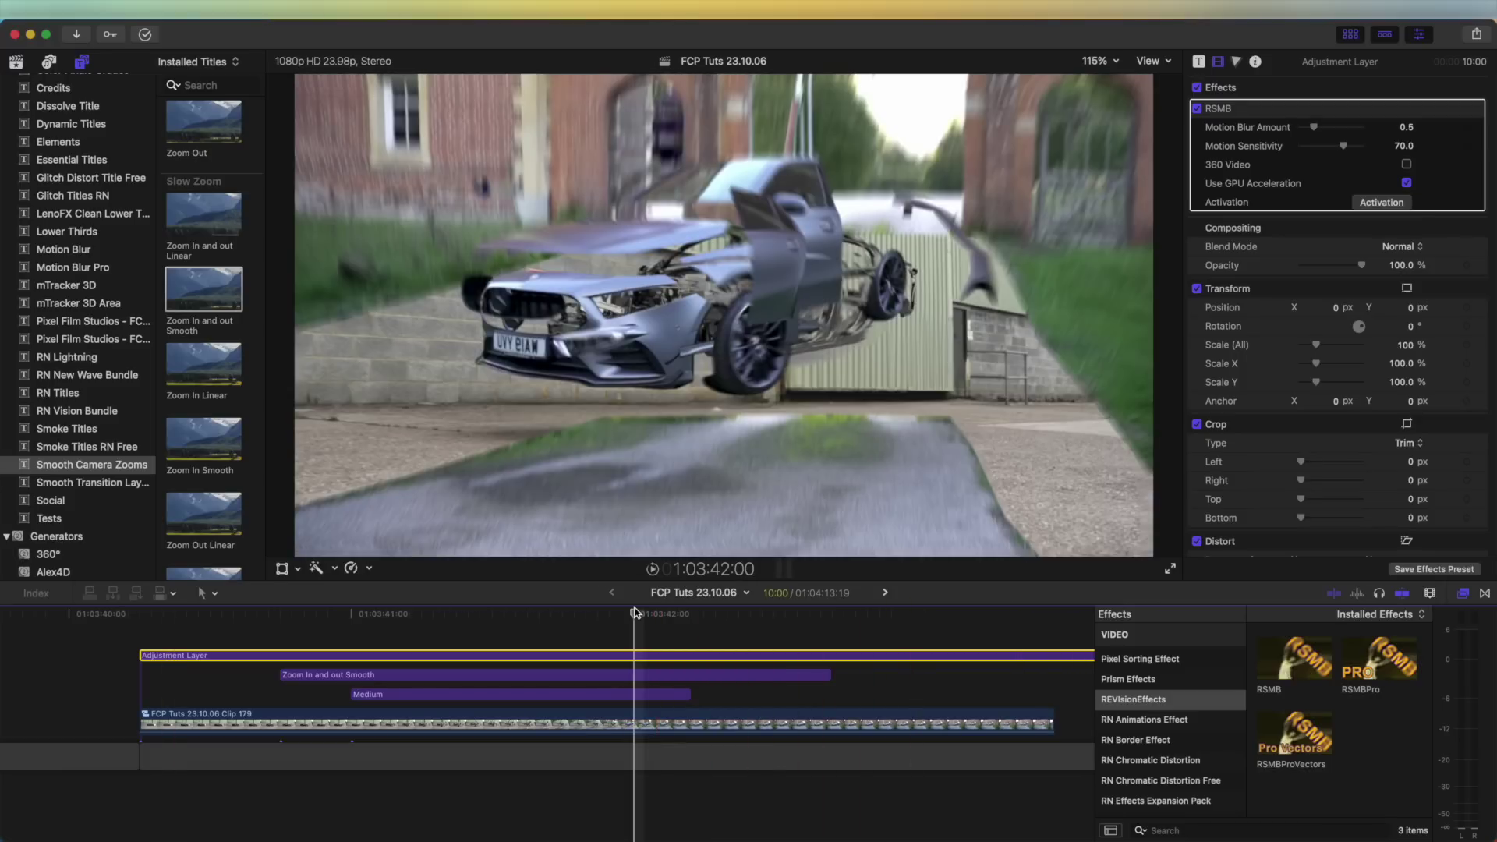